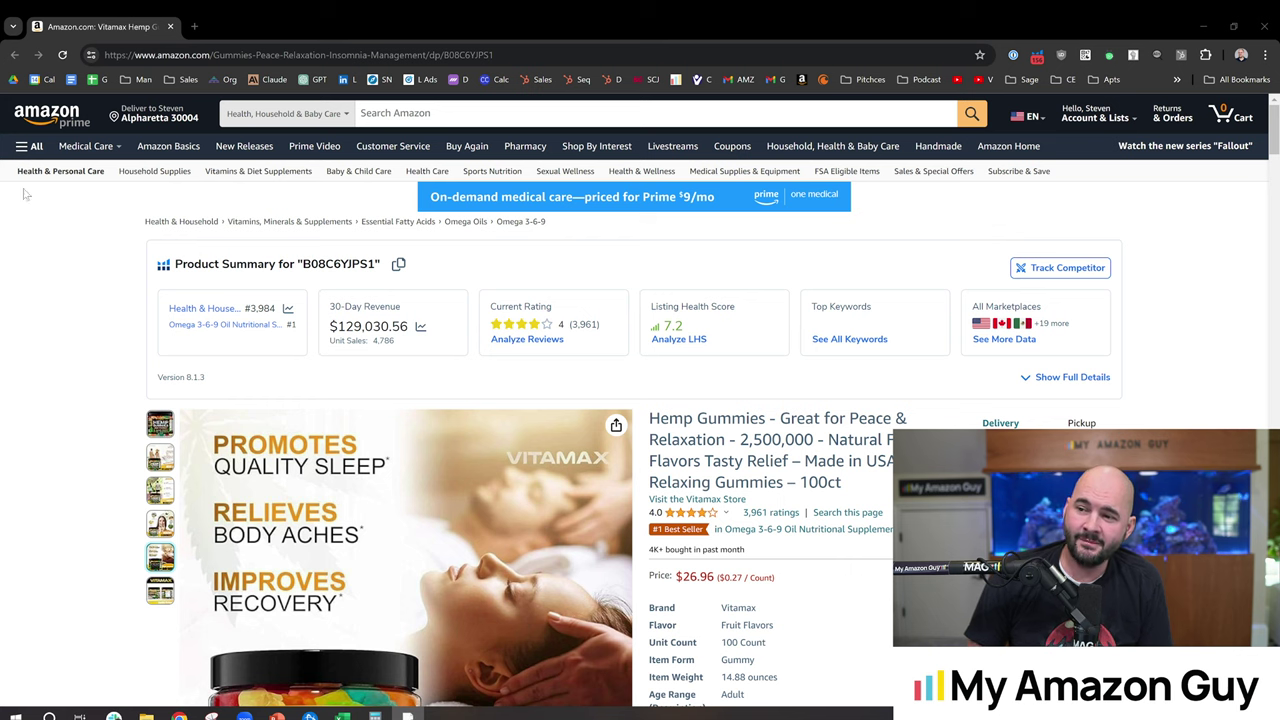
Highlight the keyword phrase in the hemp gummies listing URL and scroll the page
left_click_drag(427, 55, 213, 55)
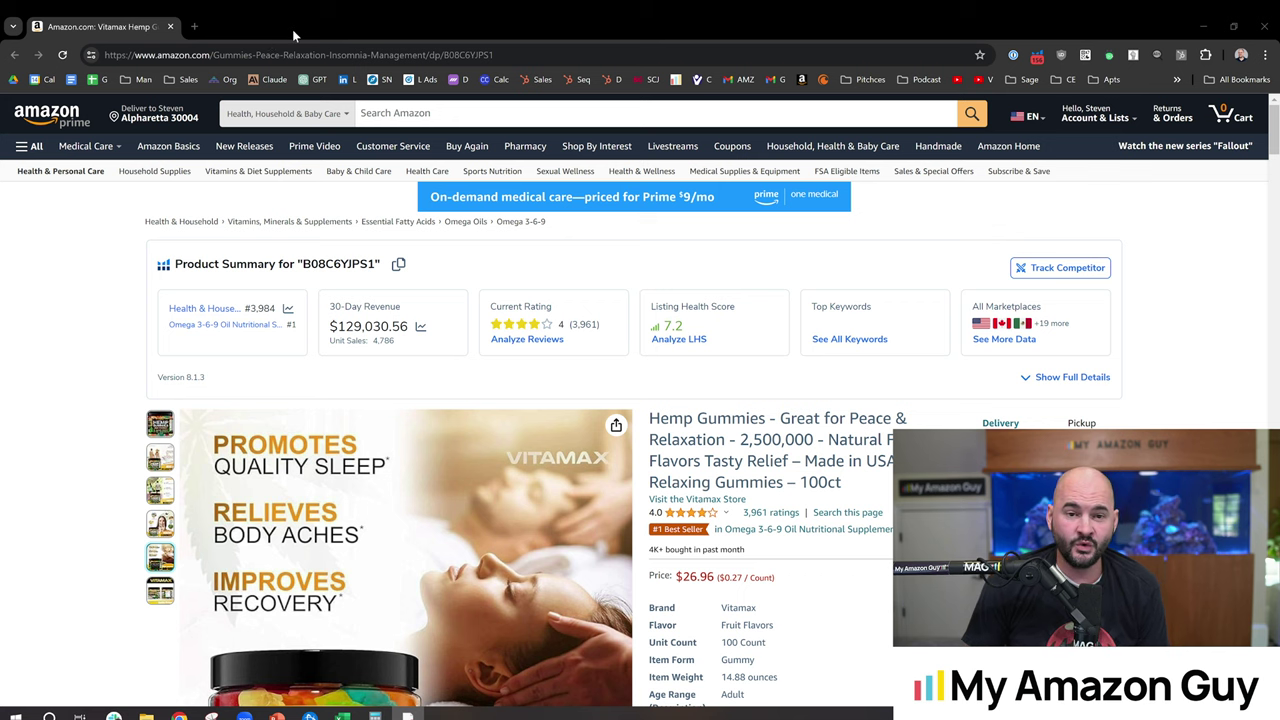
left_click(320, 56)
double_click(320, 56)
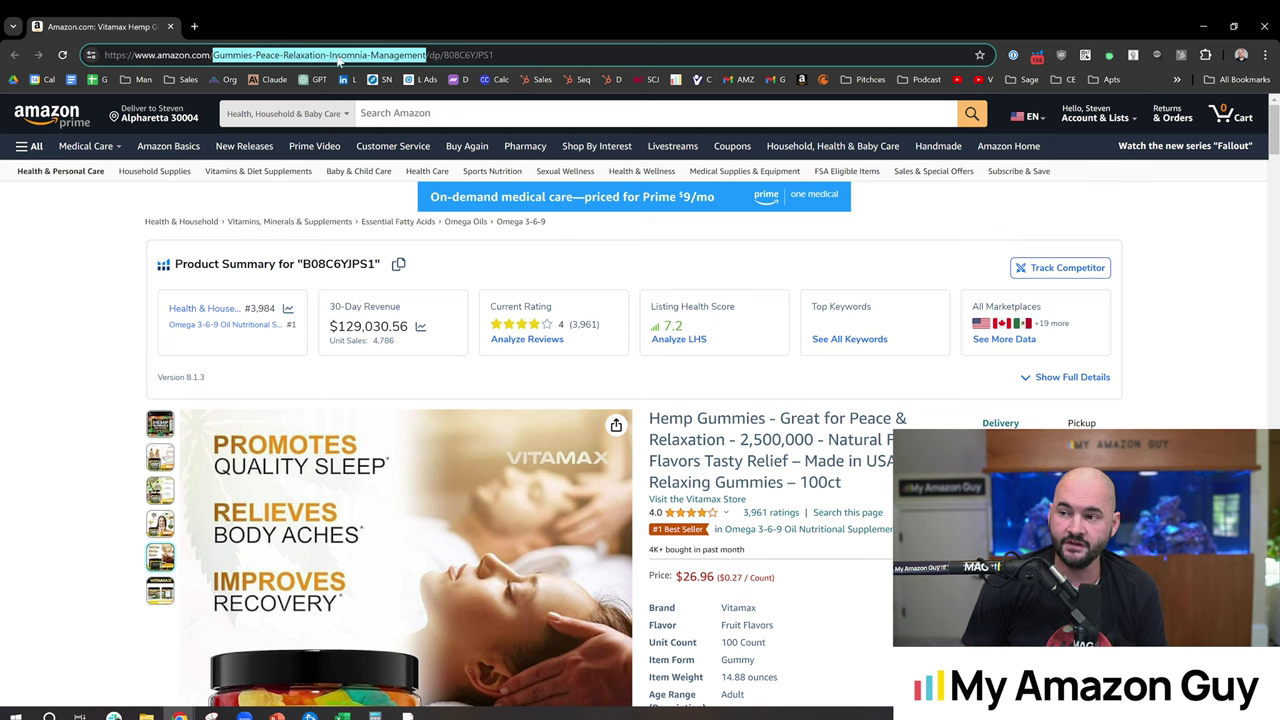
left_click(89, 342)
mouse_move(150, 424)
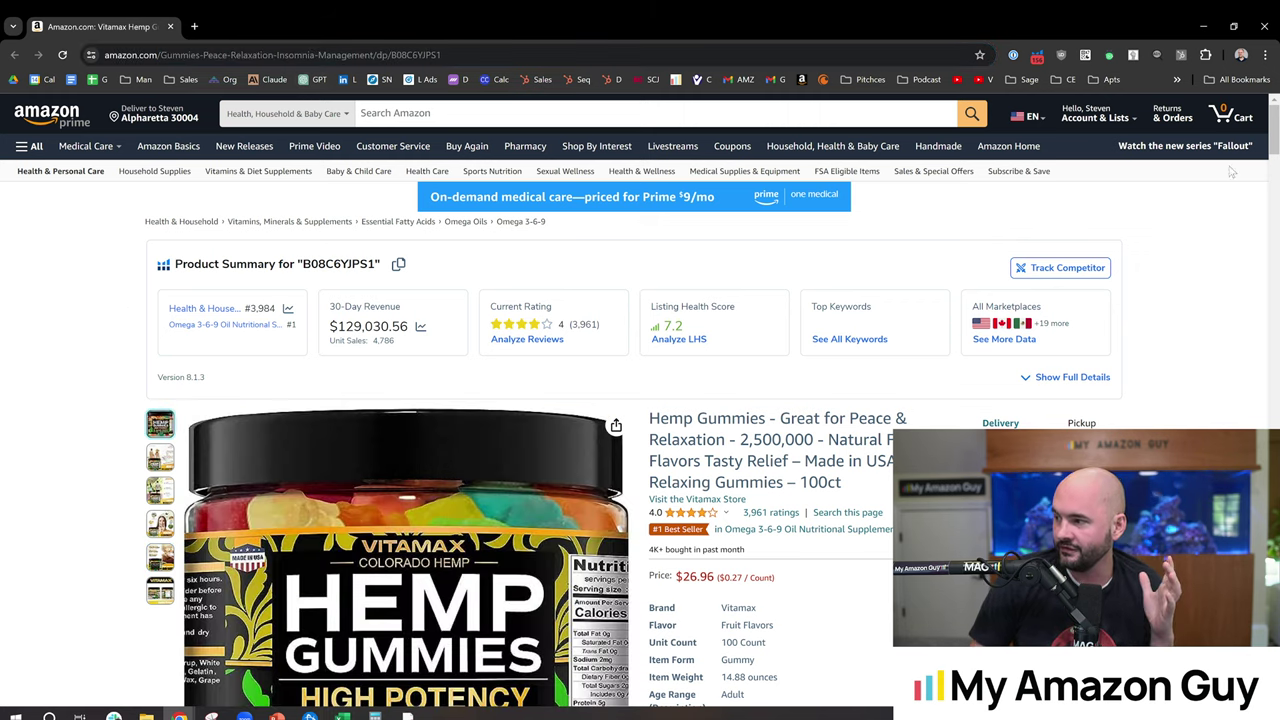
mouse_move(1272, 135)
left_mouse_down()
mouse_move(1271, 366)
mouse_move(1272, 115)
left_mouse_up()
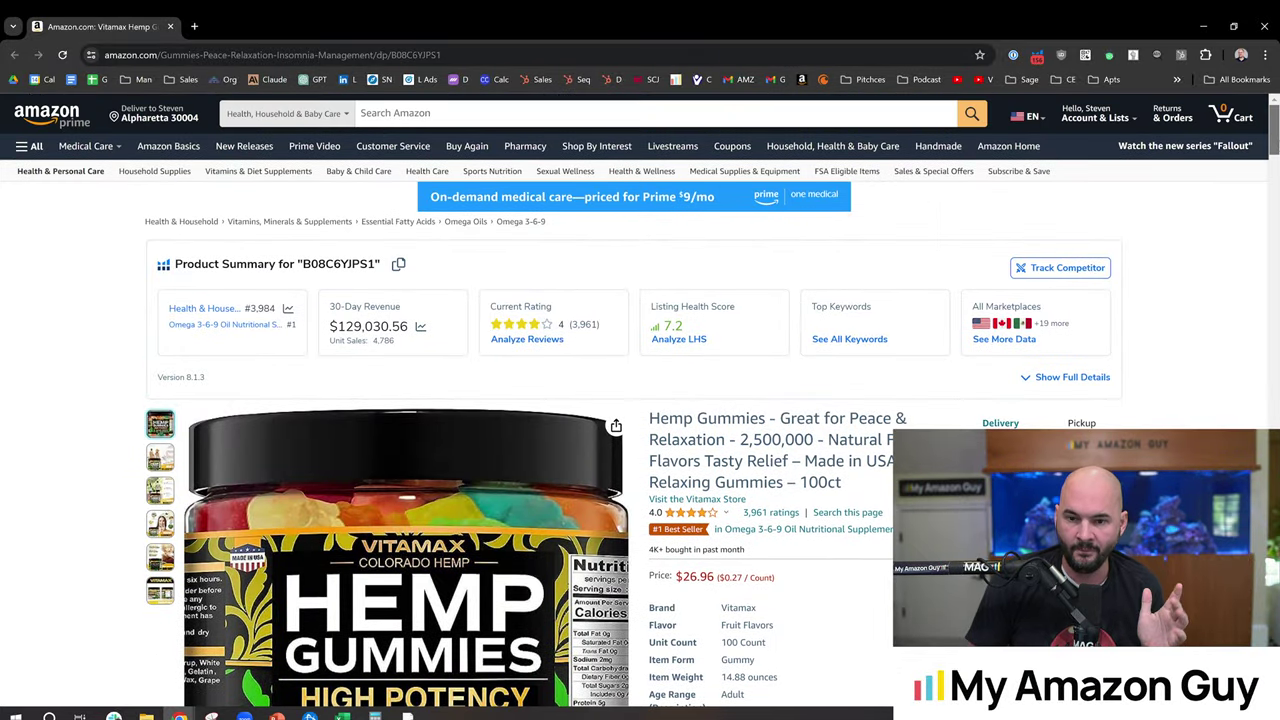
left_click_drag(1272, 115, 1272, 116)
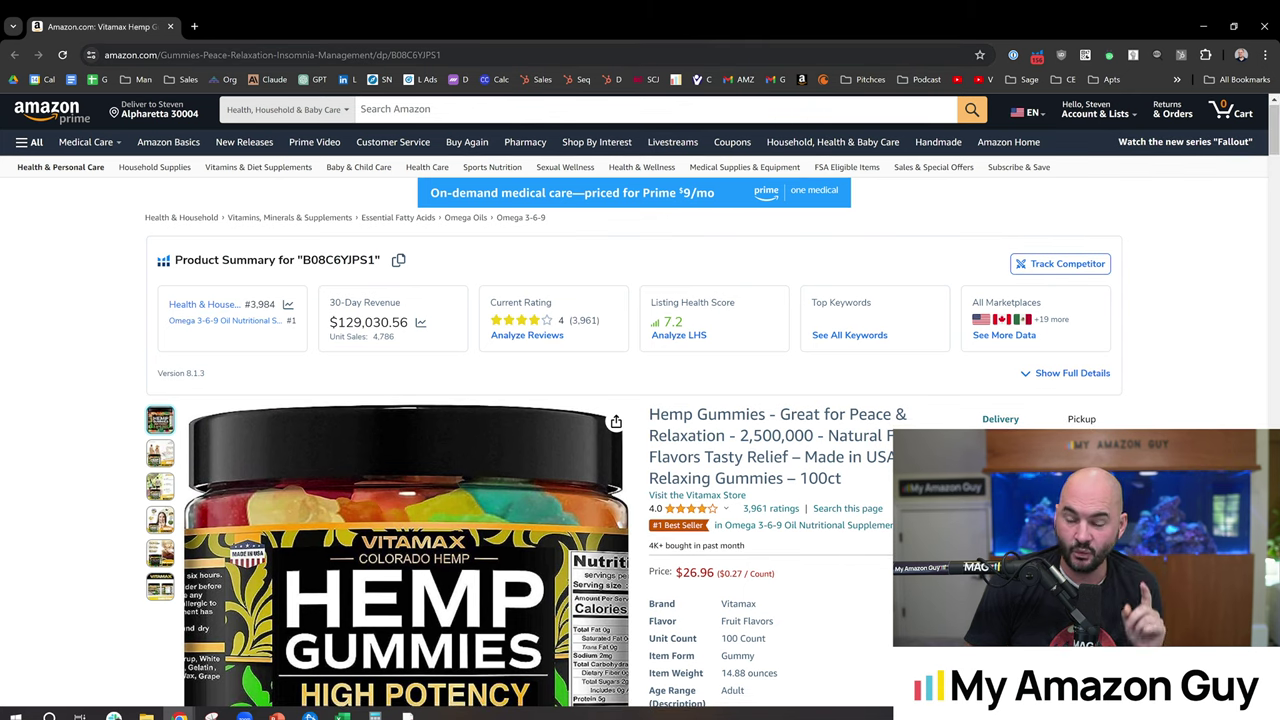
scroll(100, 300, "down", 2)
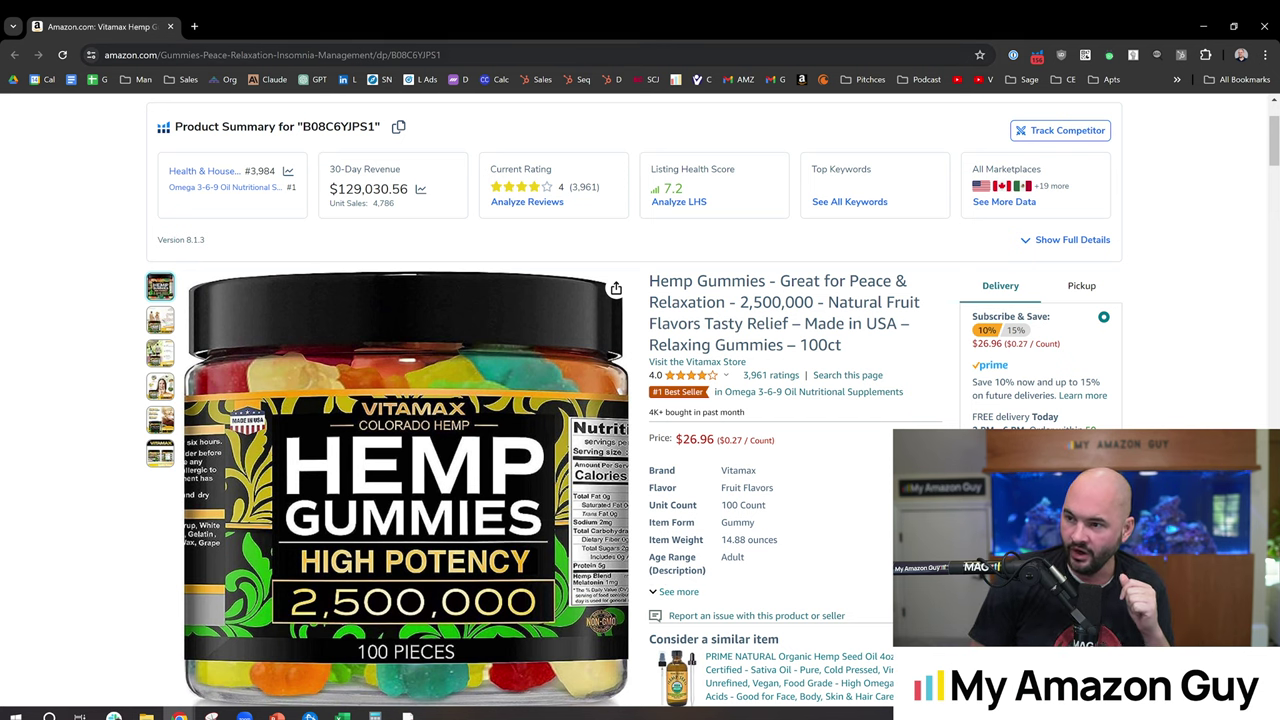
Select 'Insomnia-Management' in the listing URL to point out its keywords
double_click(348, 55)
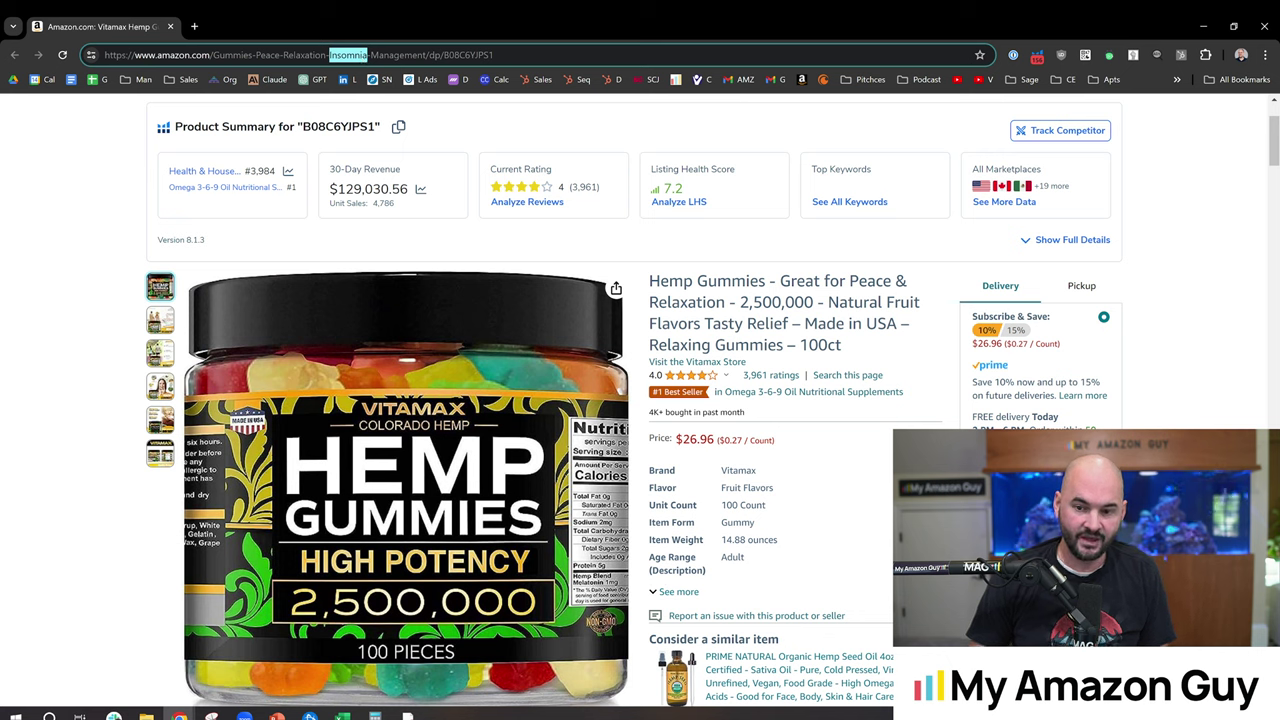
left_click(371, 55)
left_click_drag(427, 55, 329, 55)
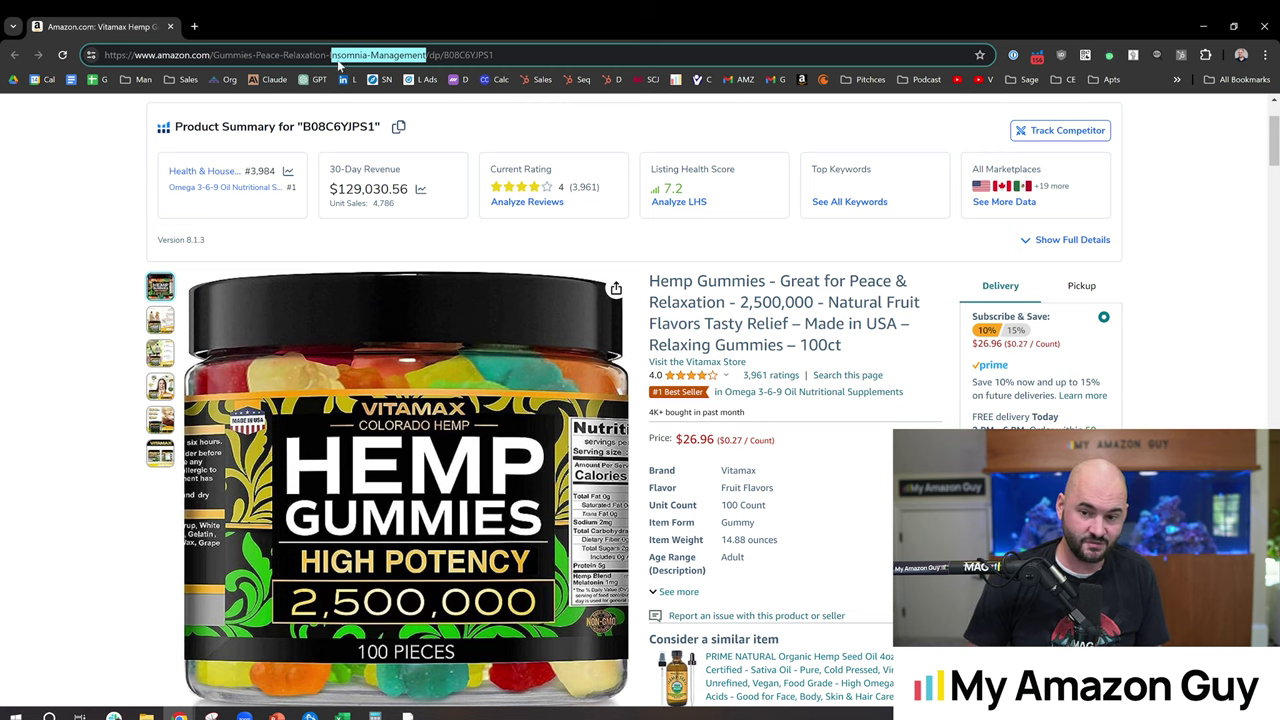
left_click(85, 284)
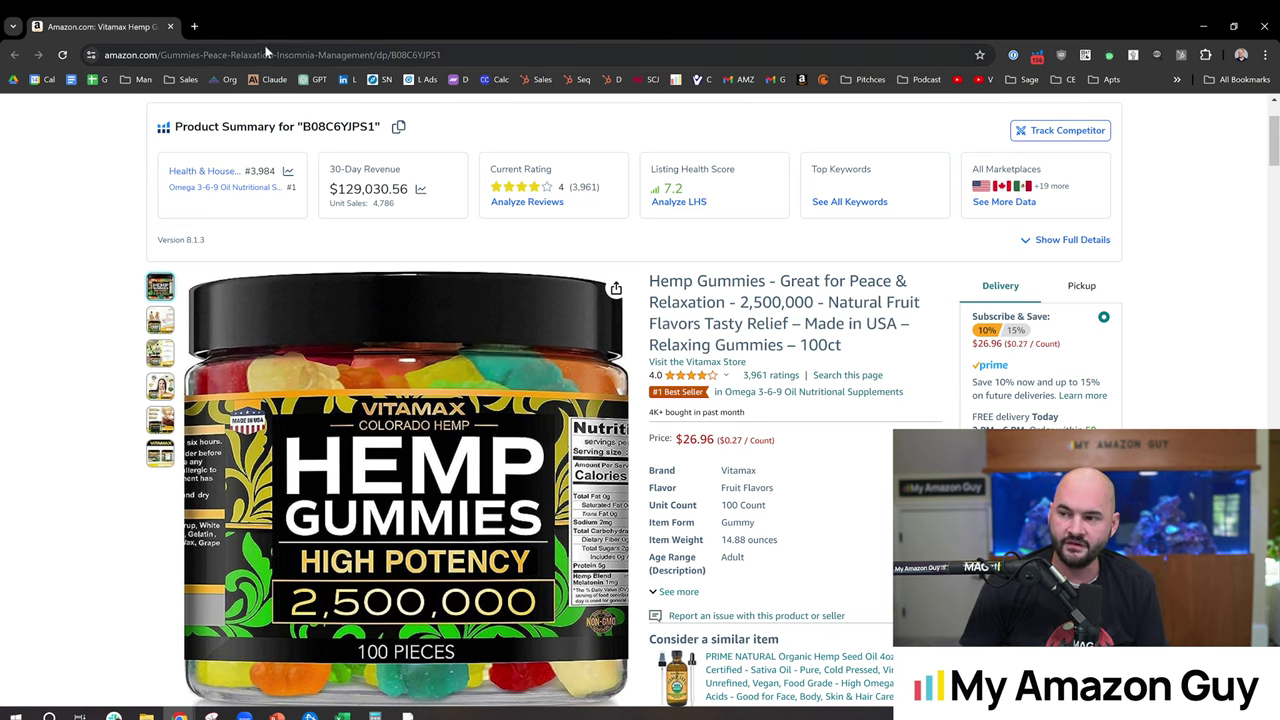
left_click_drag(330, 55, 423, 55)
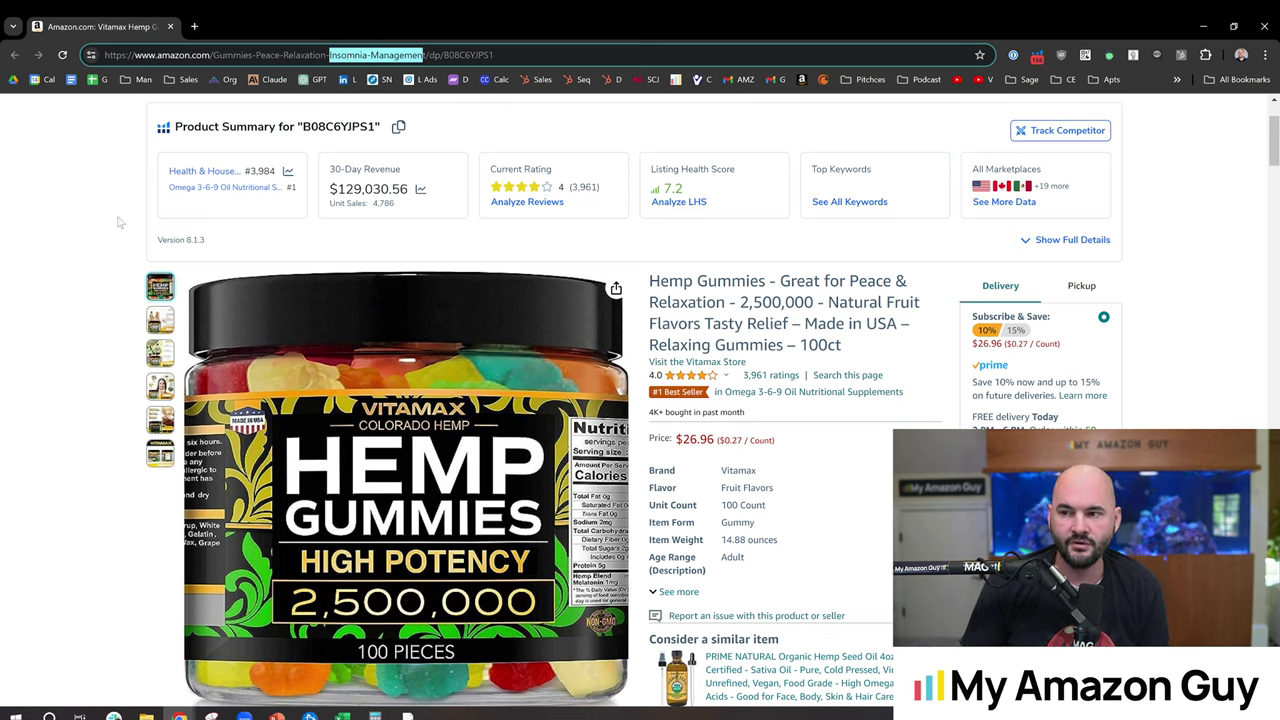
left_click(87, 270)
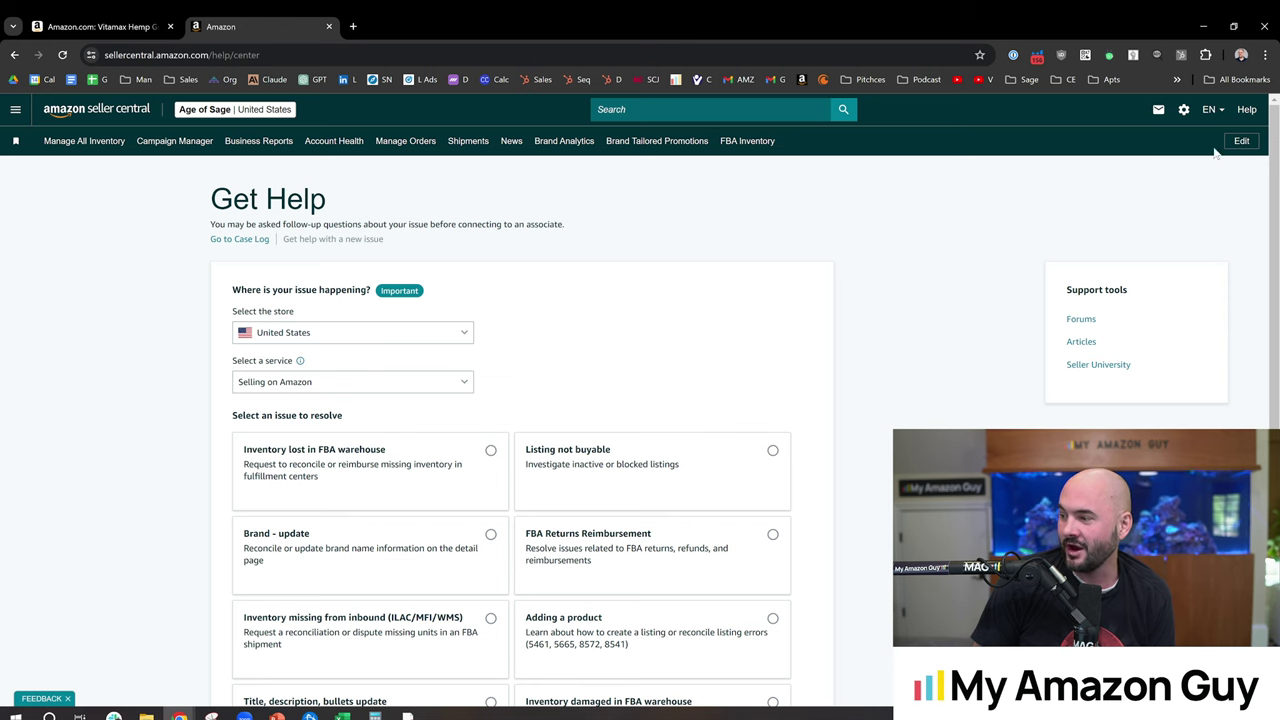
Describe the issue as 'Set the URL of my amazon listing' and continue
scroll(765, 241, "down", 2)
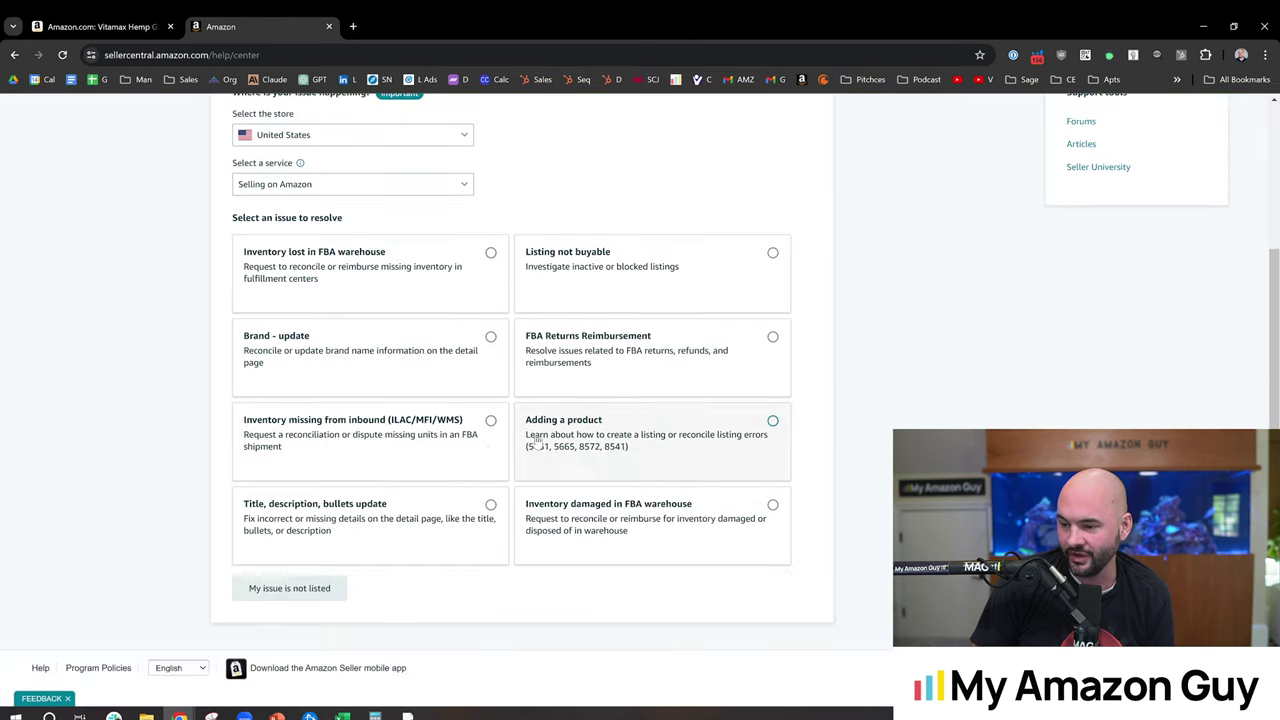
left_click(283, 590)
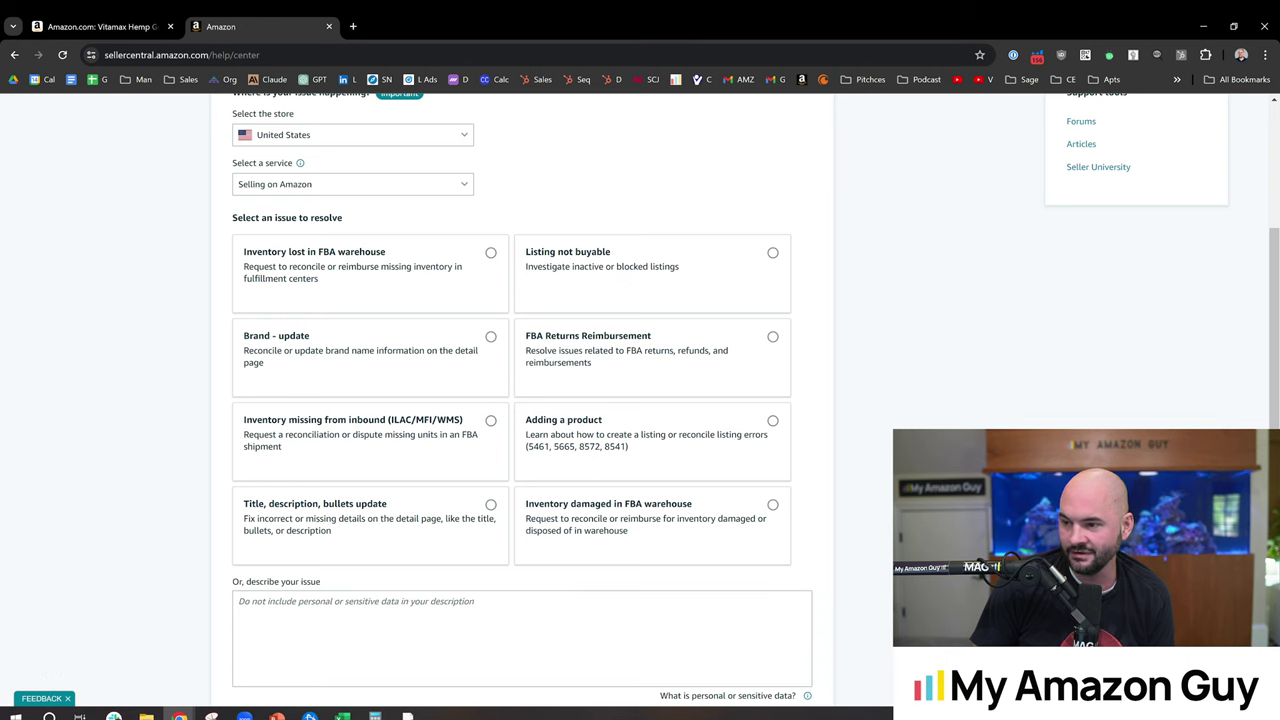
type("S")
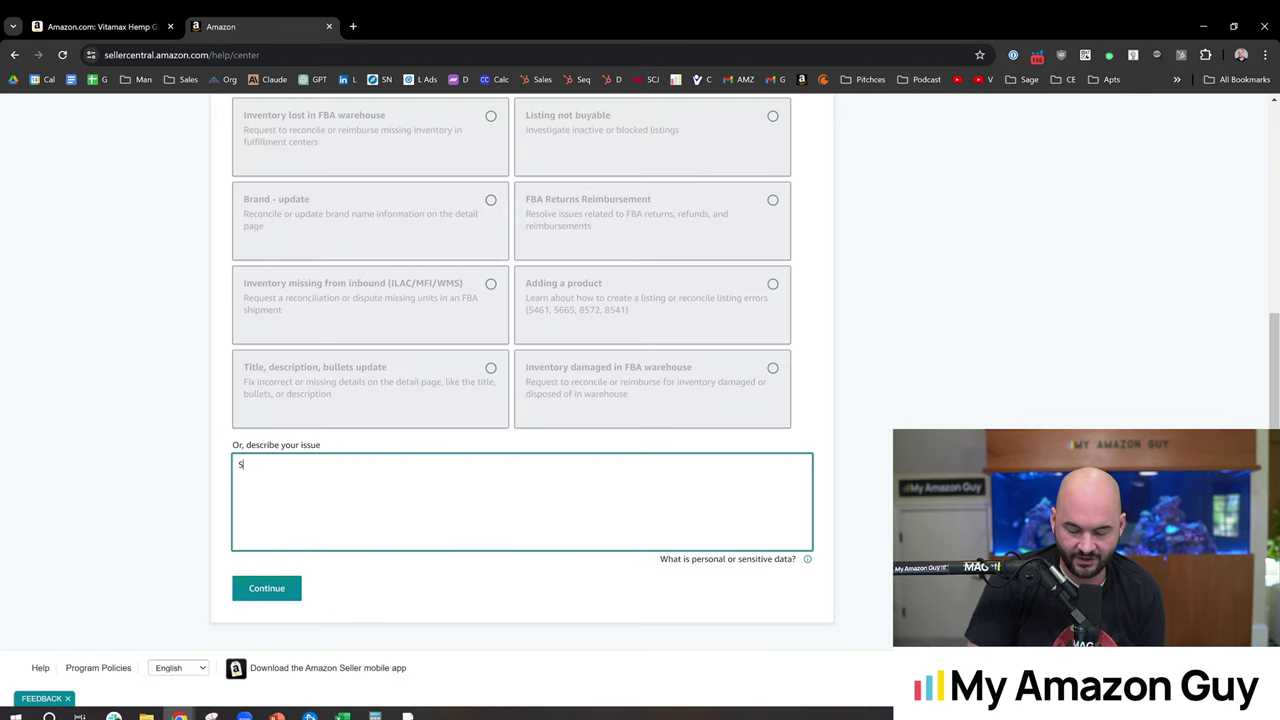
type("et the URL of my amazon listing")
left_click(275, 586)
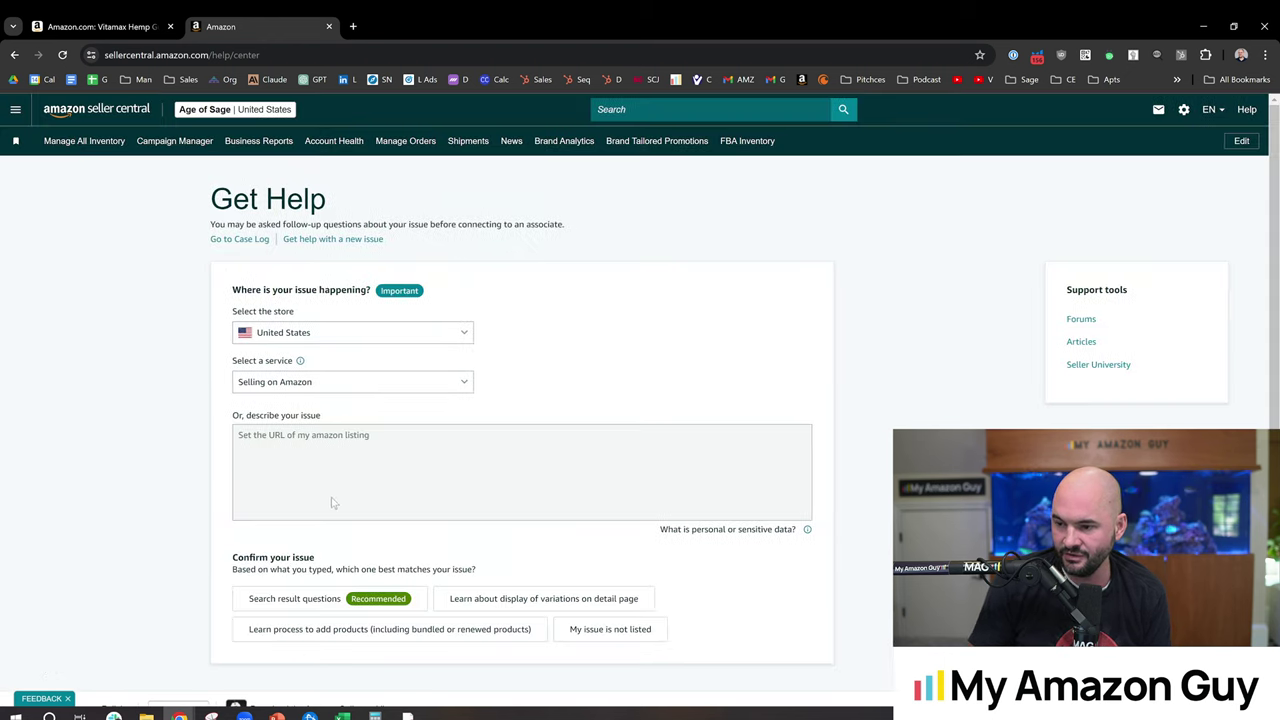
Mark the issue as not listed and categorise it as product or listing related
scroll(445, 450, "down", 1)
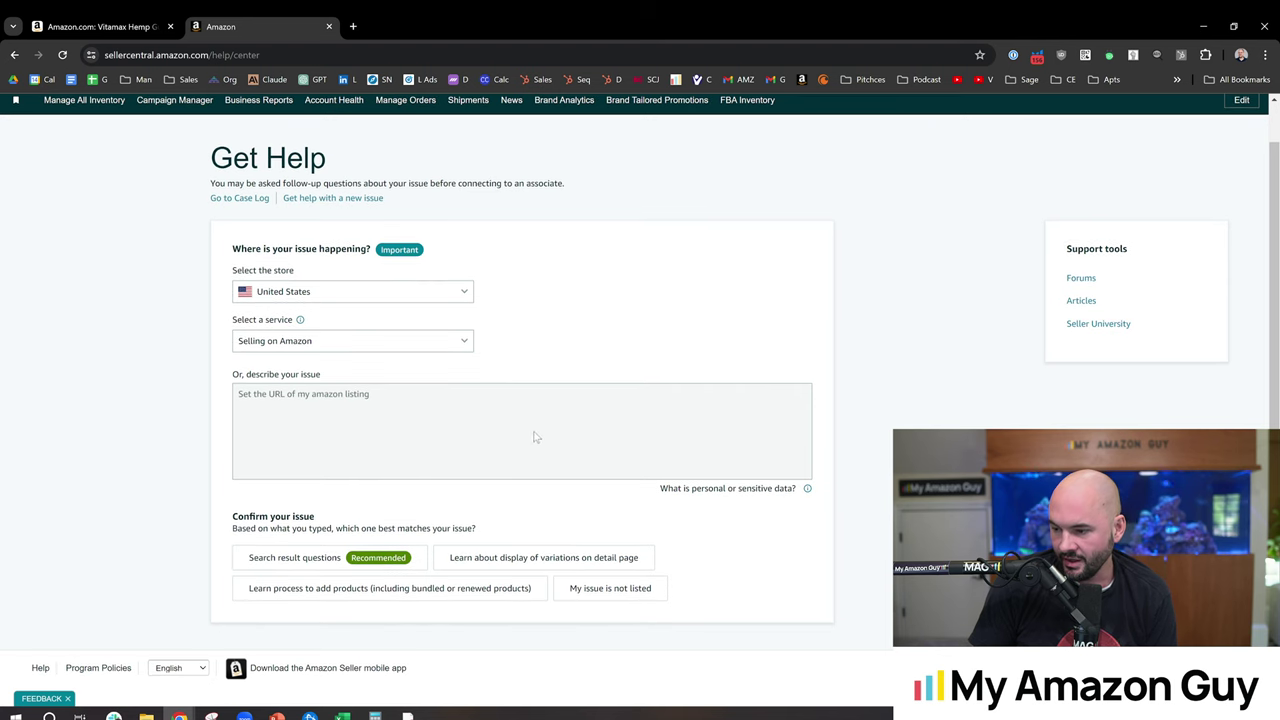
left_click(634, 598)
scroll(612, 407, "down", 1)
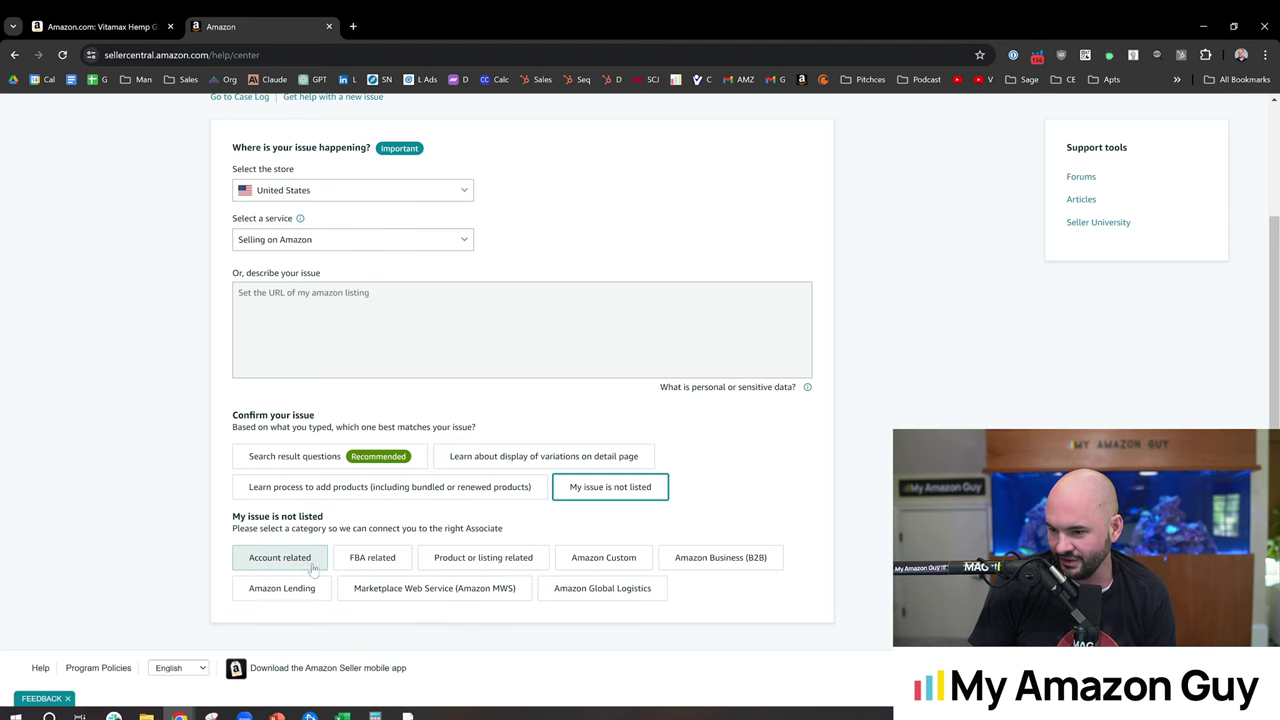
left_click(491, 565)
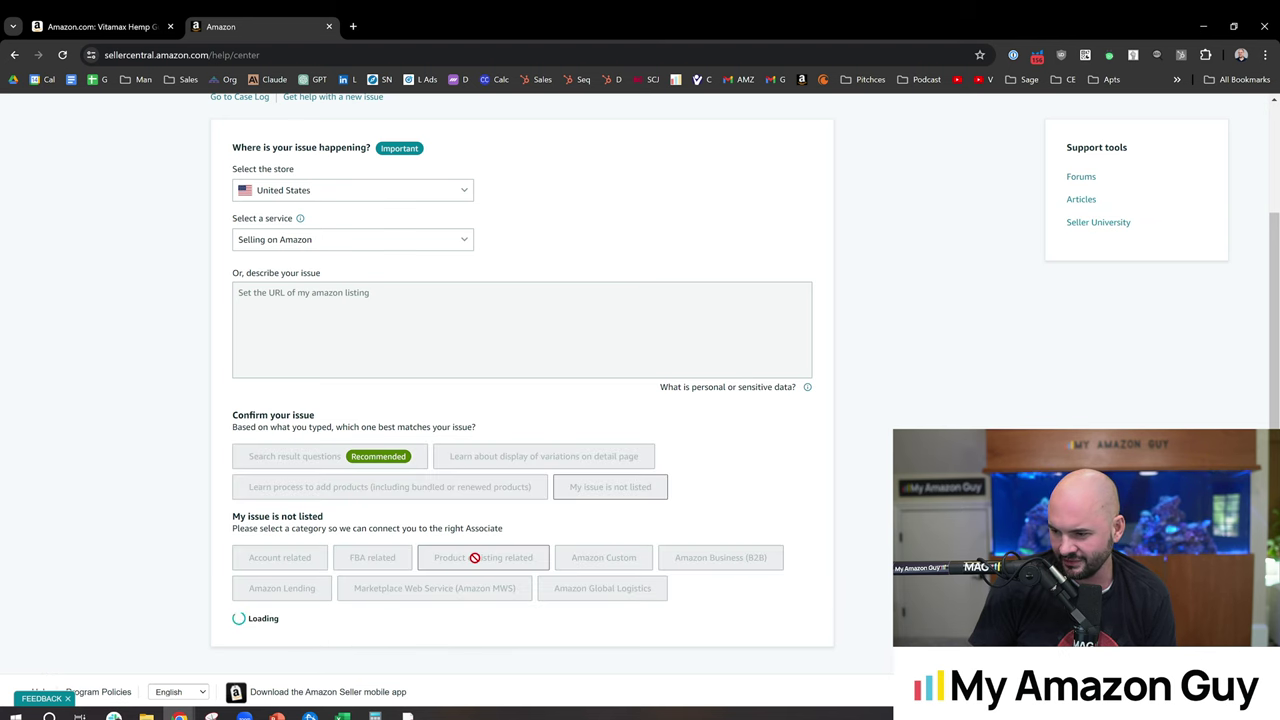
Choose email as the contact method and review the request form
scroll(458, 605, "down", 1)
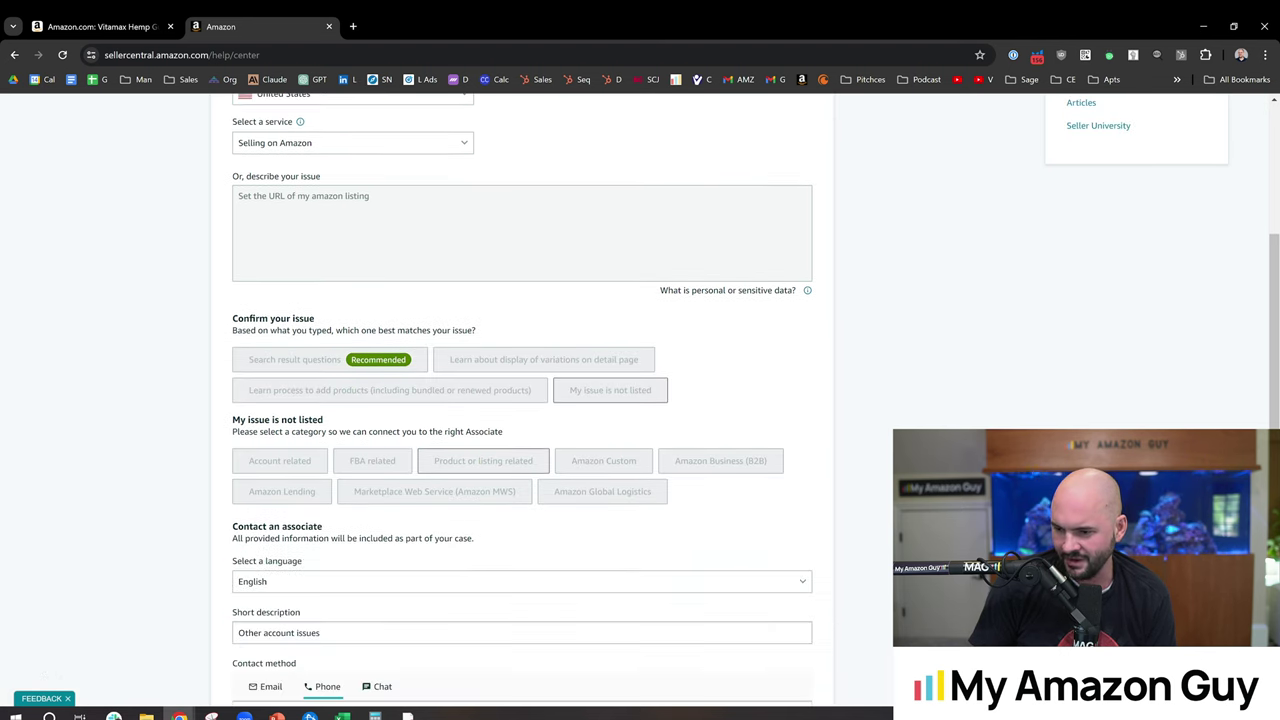
scroll(449, 563, "down", 2)
left_click(266, 486)
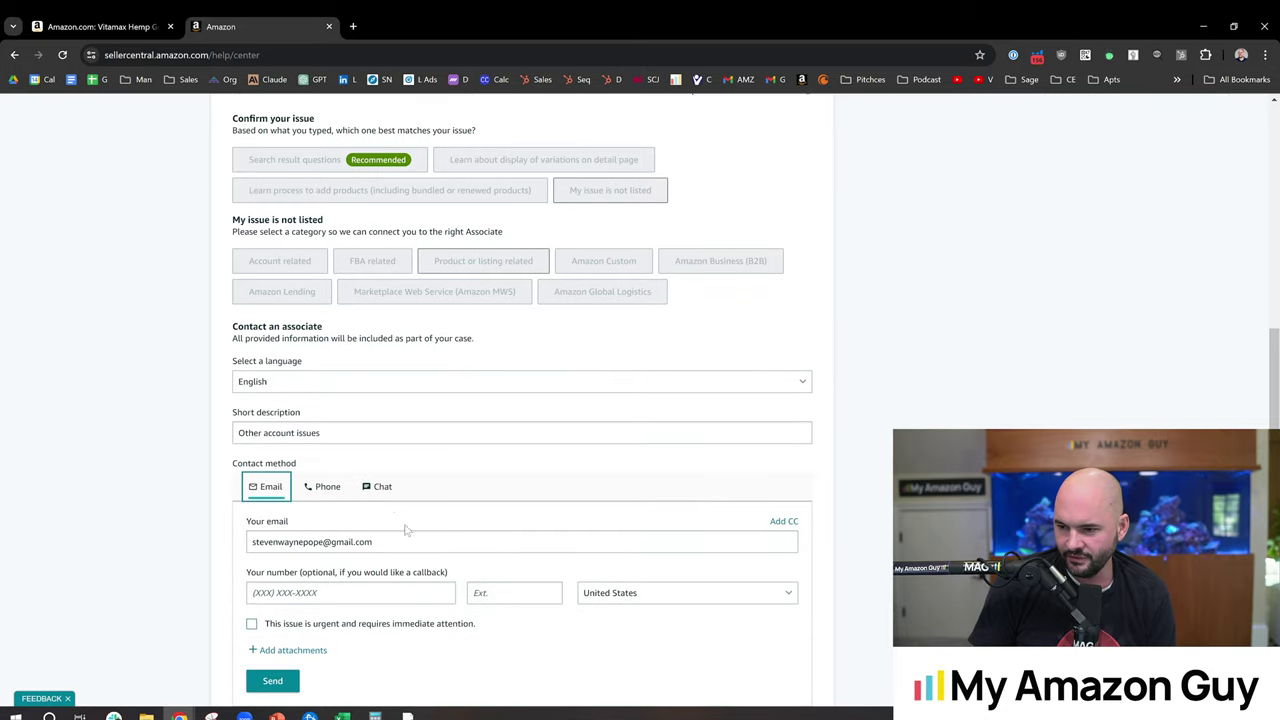
scroll(348, 533, "down", 1)
scroll(300, 450, "up", 5)
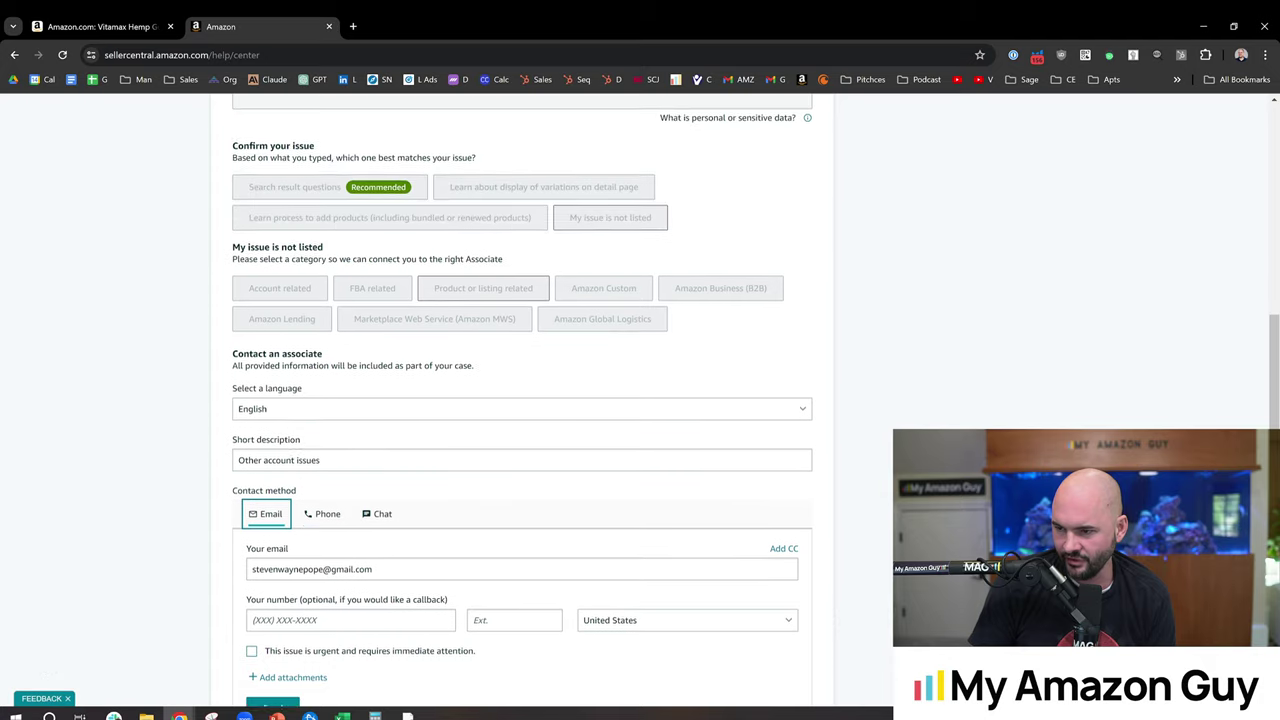
scroll(360, 515, "down", 2)
scroll(350, 530, "down", 3)
scroll(357, 540, "up", 5)
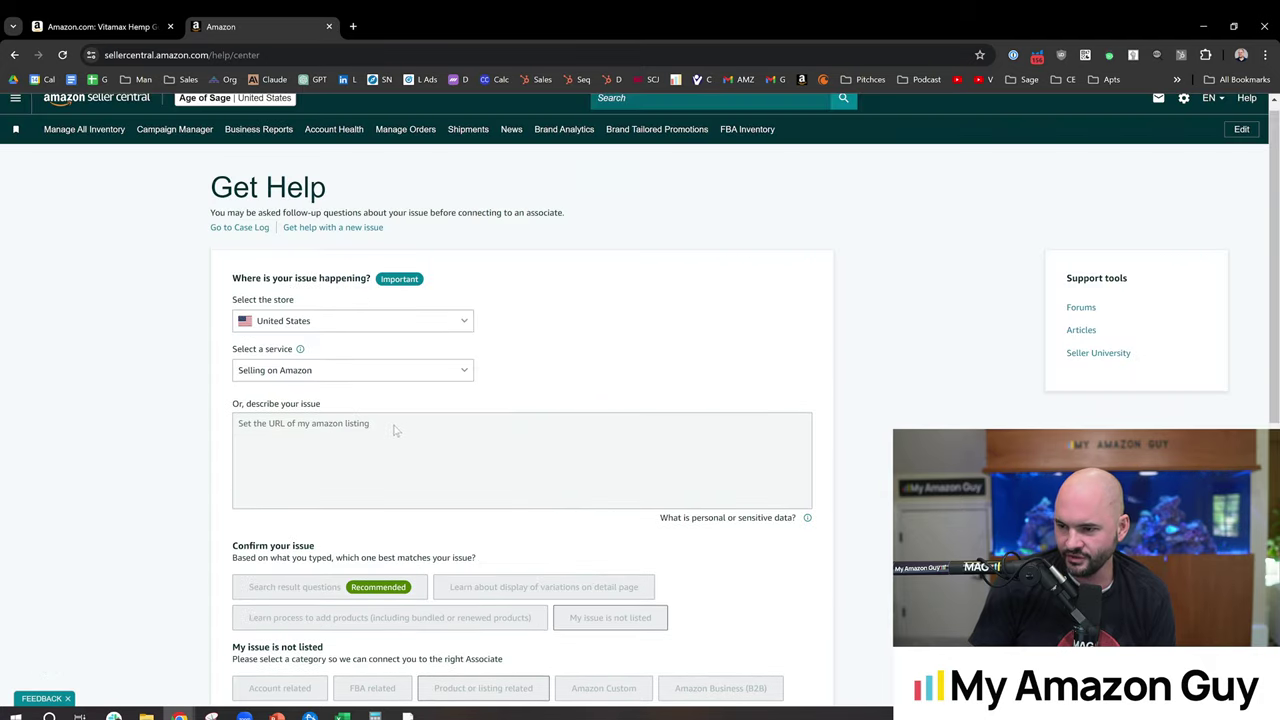
Highlight the old Peace slug and the new War slug in the issue description
left_click_drag(394, 431, 248, 428)
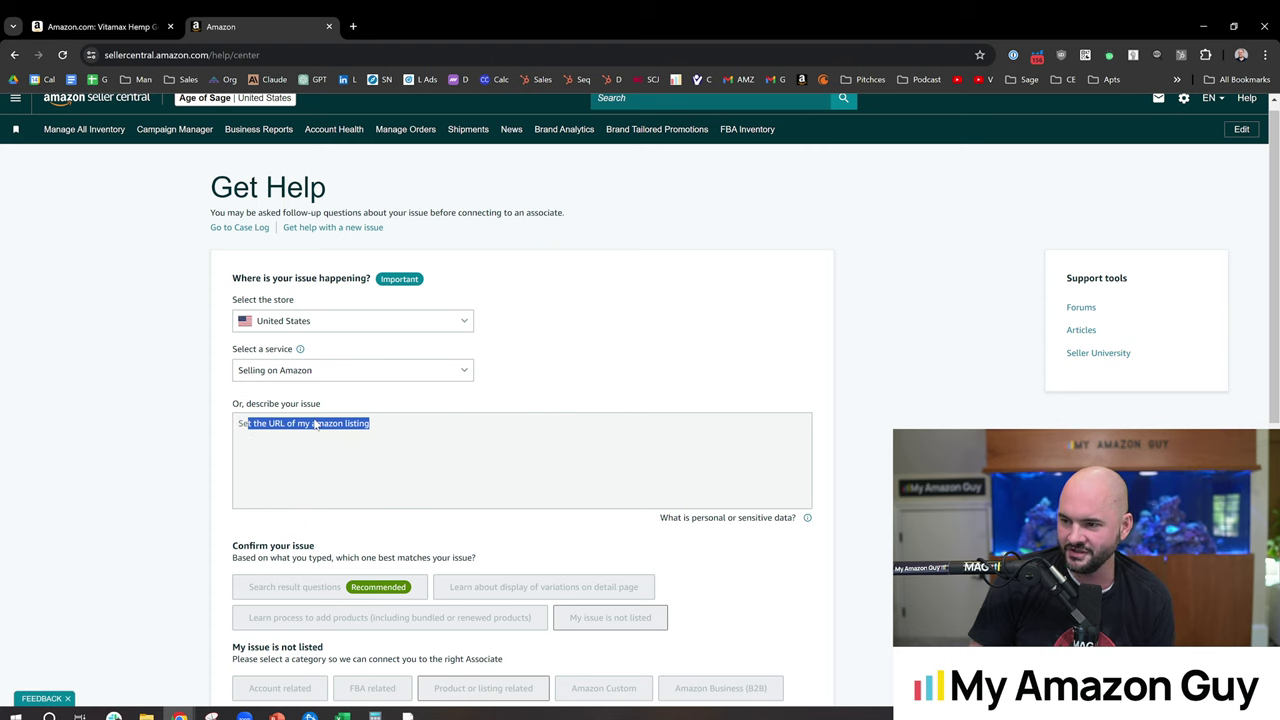
scroll(340, 470, "down", 1)
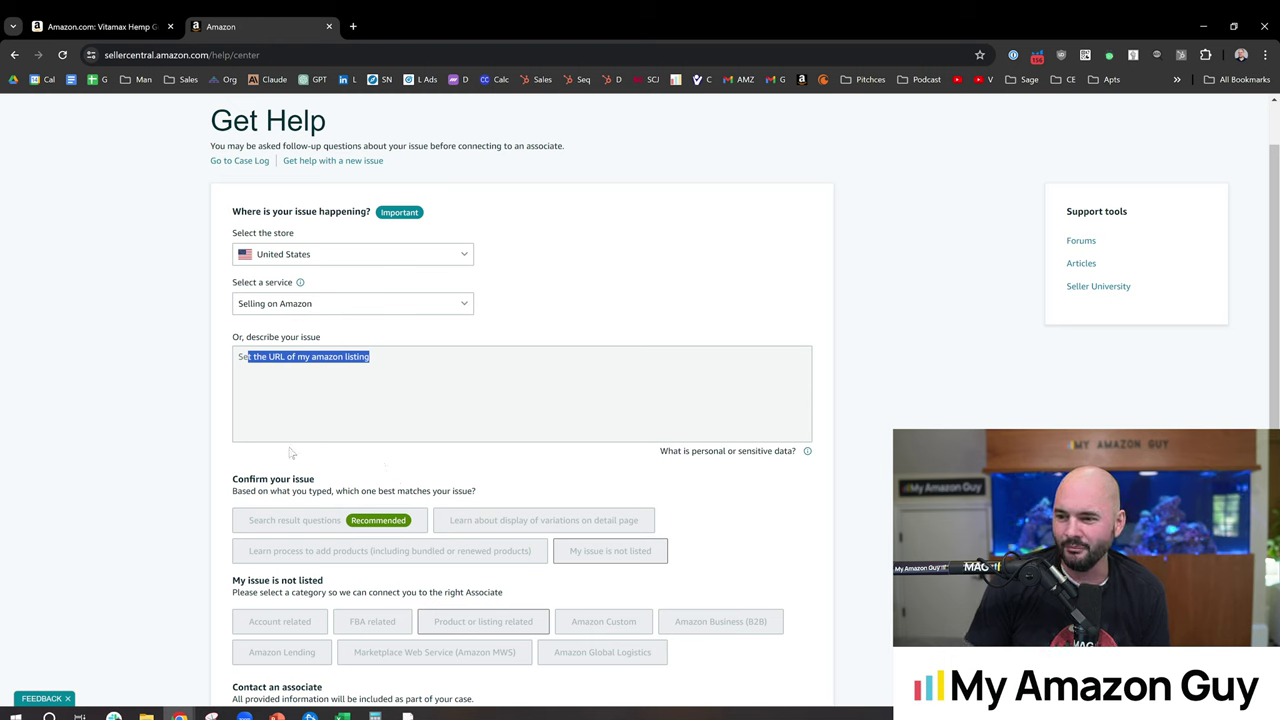
left_click(355, 380)
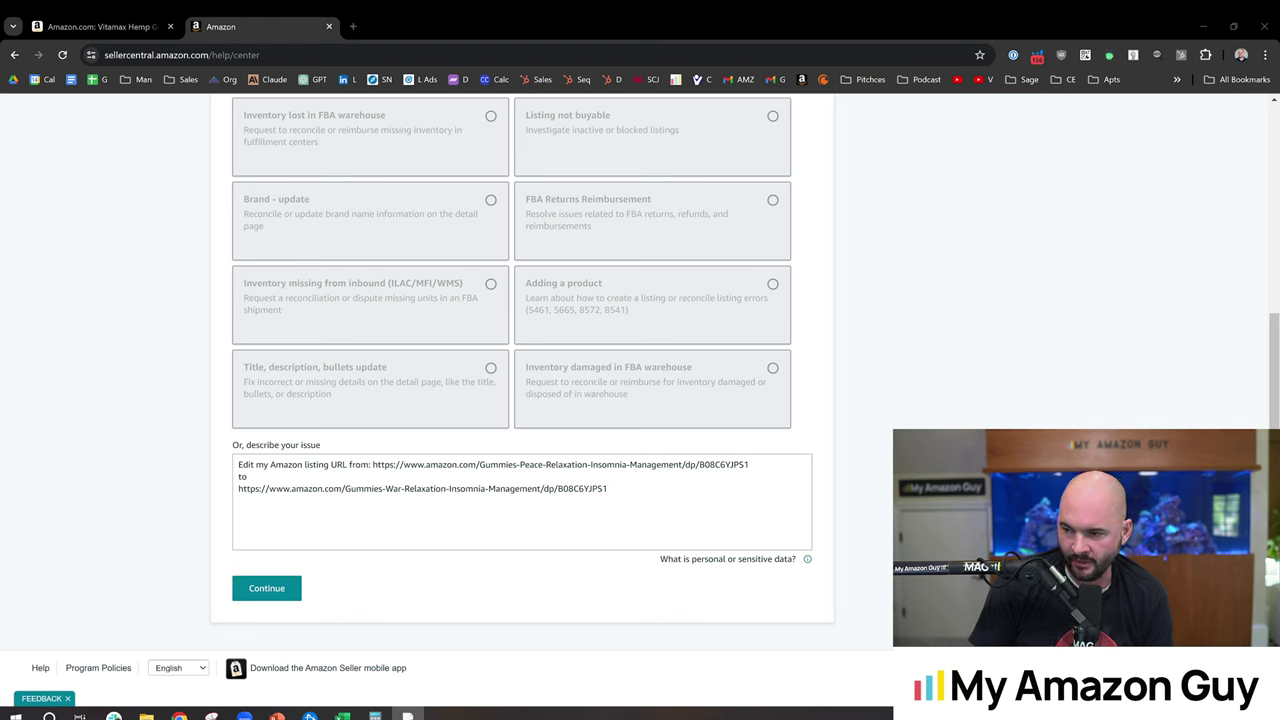
left_click_drag(476, 464, 750, 464)
left_click(247, 476)
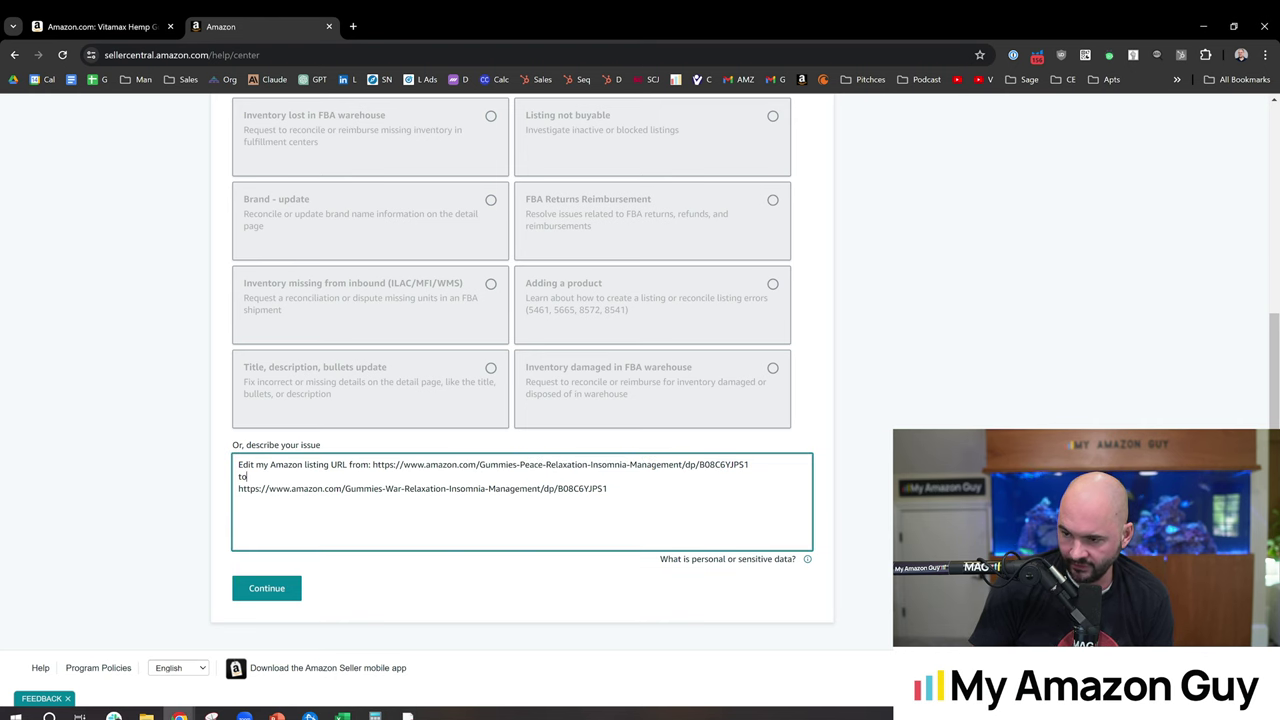
left_click_drag(327, 488, 607, 488)
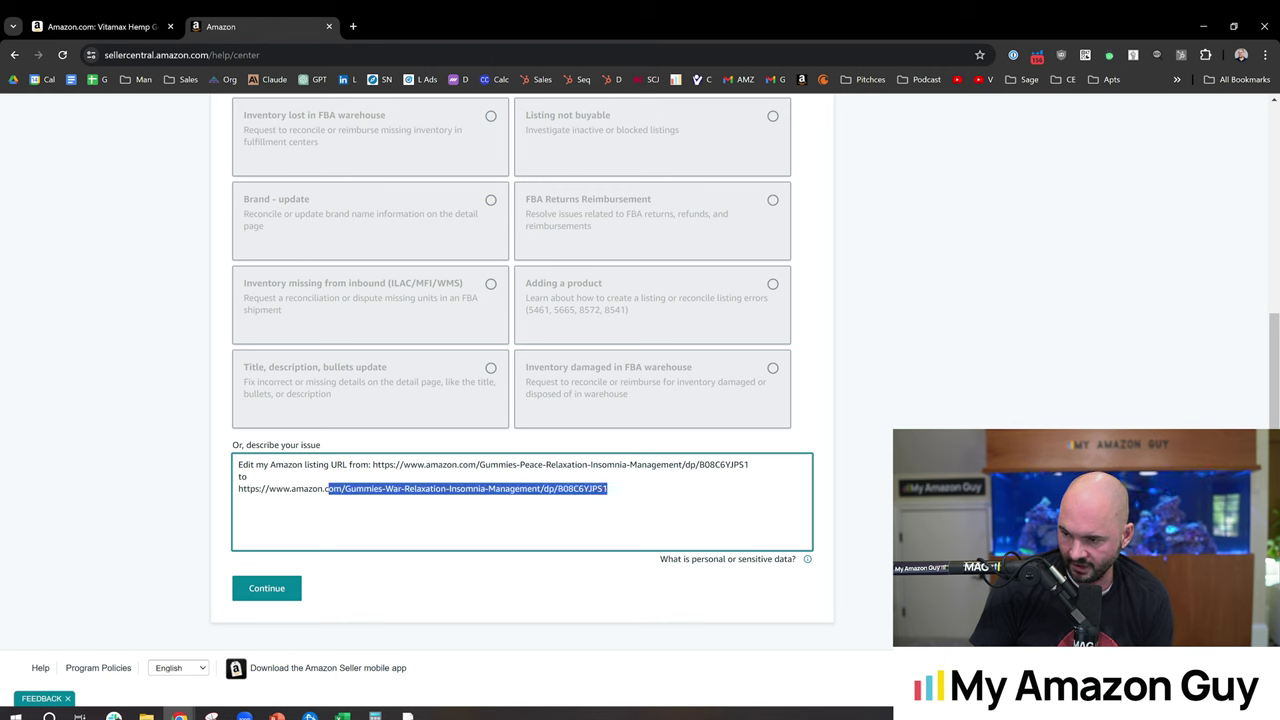
left_click(517, 464)
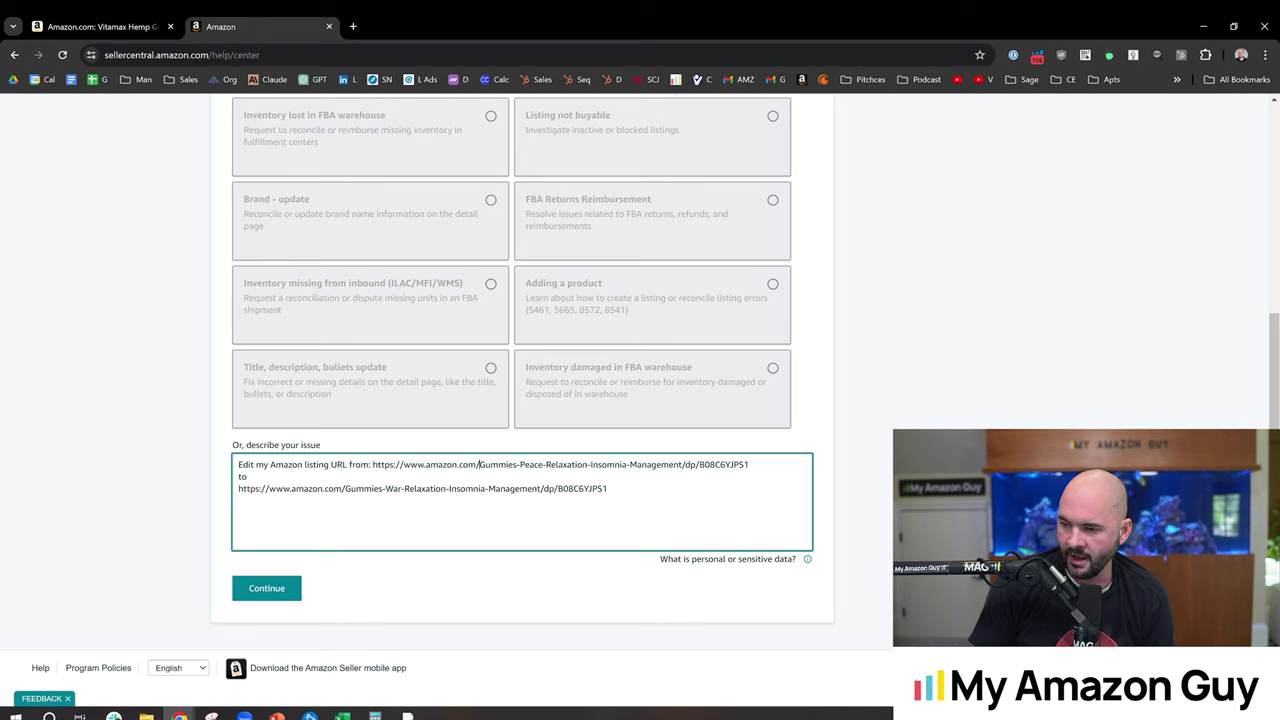
left_click_drag(478, 464, 685, 464)
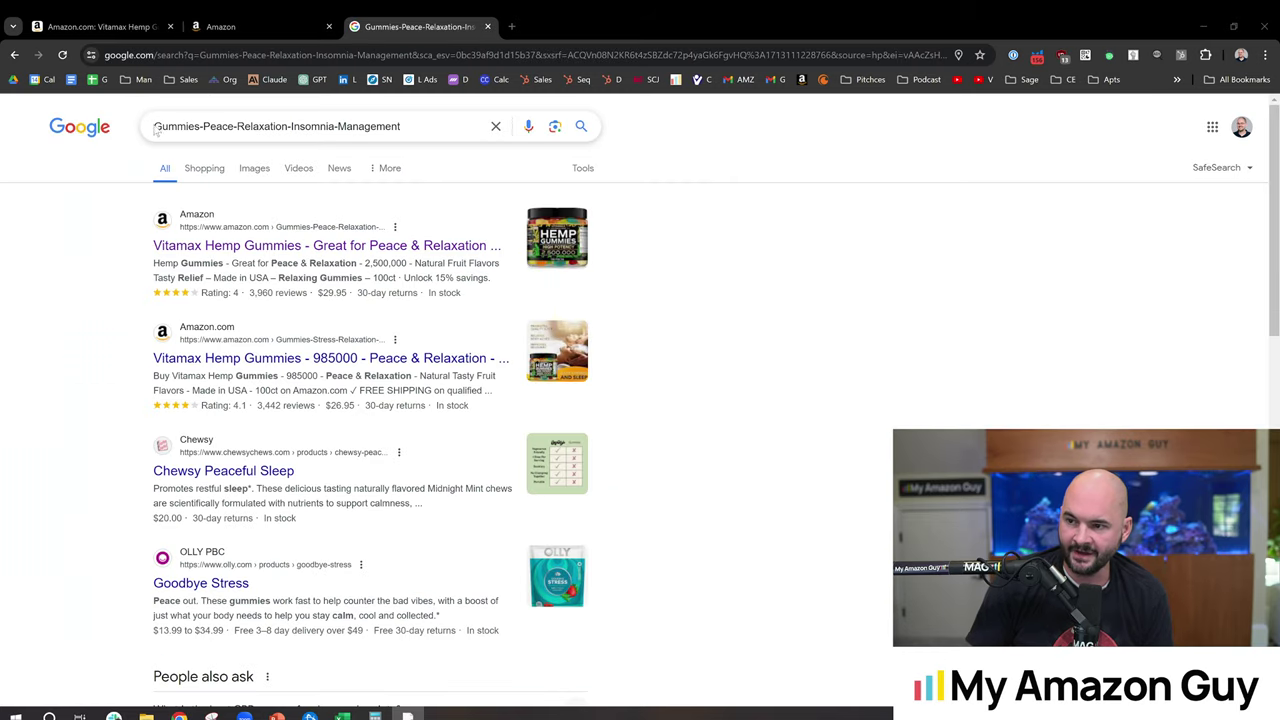
Select the Gummies-Peace-Relaxation-Insomnia-Management query in the Google search box
left_click(155, 135)
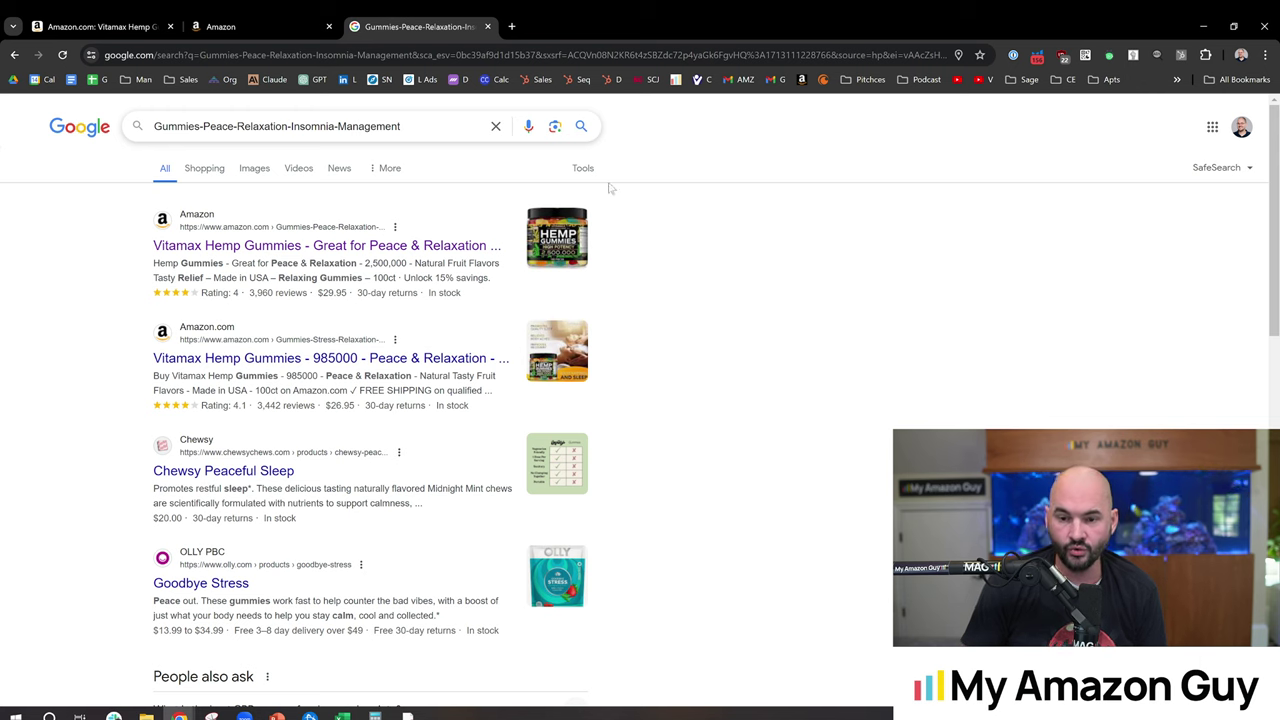
left_click_drag(155, 126, 400, 126)
Open the top Amazon result and scroll to the Vitamax Hemp Gummies title and $26.96 price
left_click(289, 250)
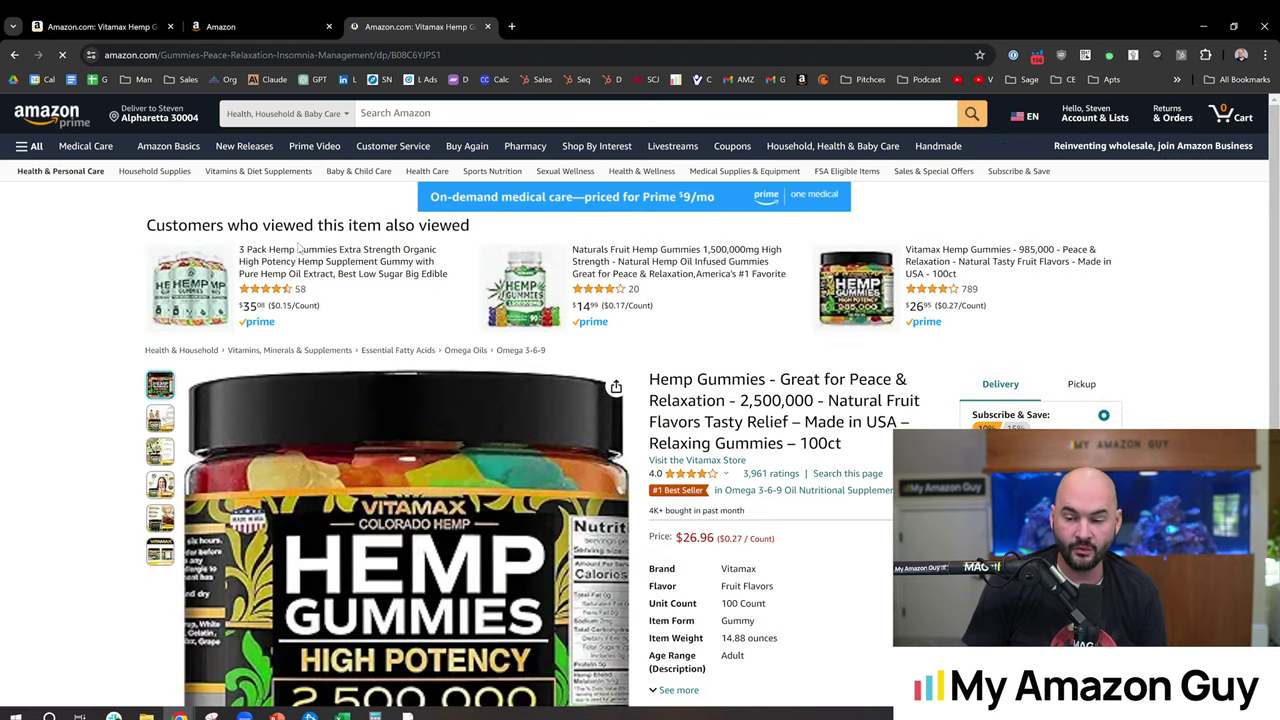
scroll(731, 354, "down", 2)
scroll(728, 350, "down", 2)
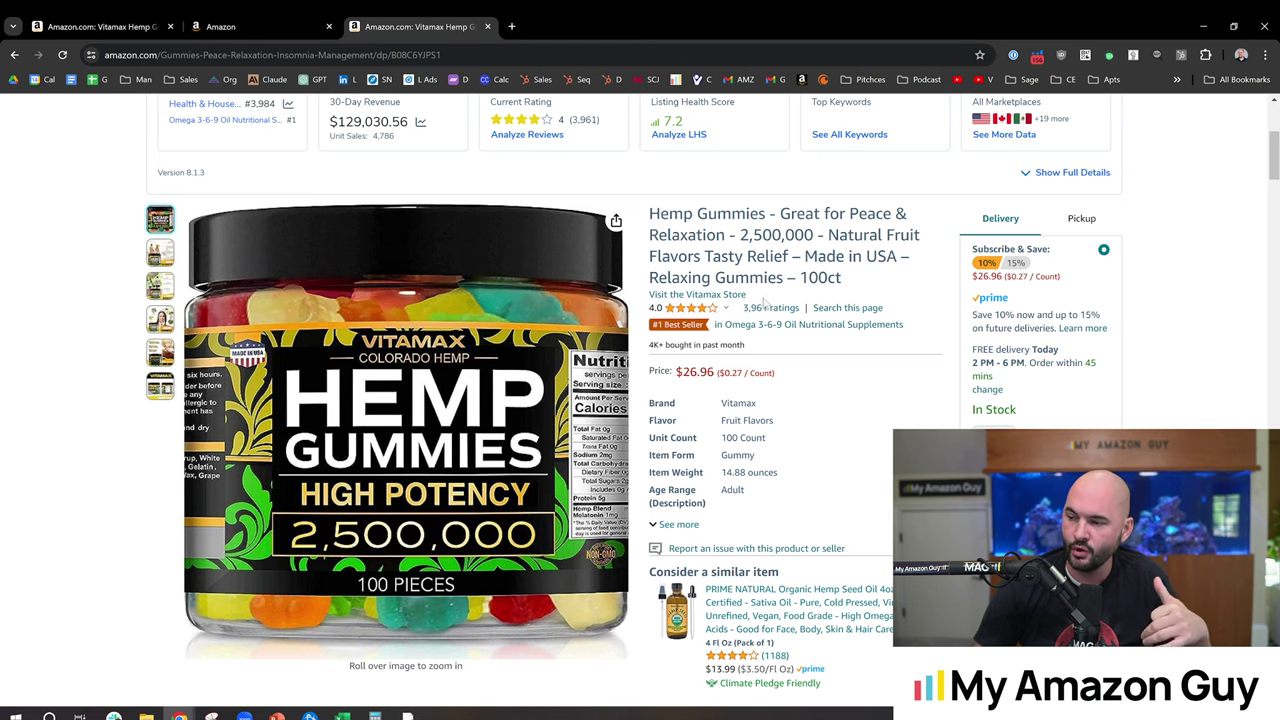
Select 'Hemp Gummies - Great for Peace' at the start of the product title
left_click_drag(746, 295, 690, 297)
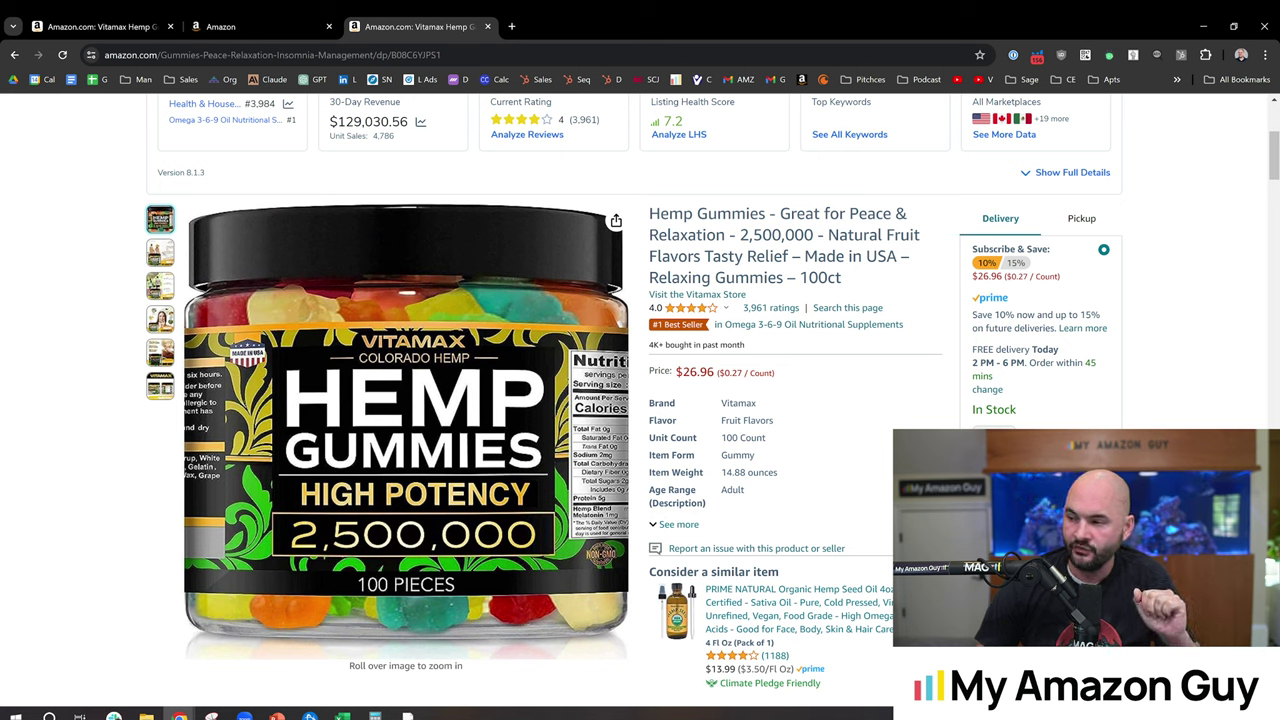
double_click(772, 213)
left_click_drag(650, 213, 766, 213)
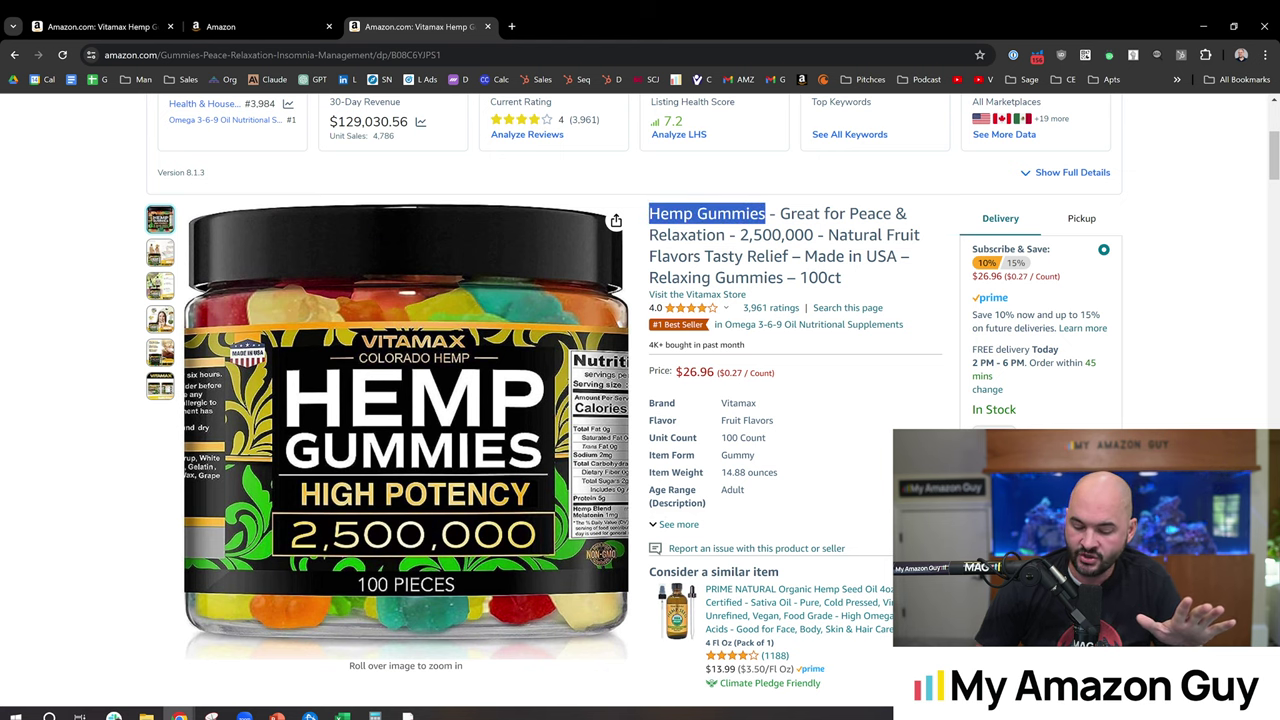
left_click(650, 213)
left_click_drag(650, 213, 891, 213)
key("ctrl+c")
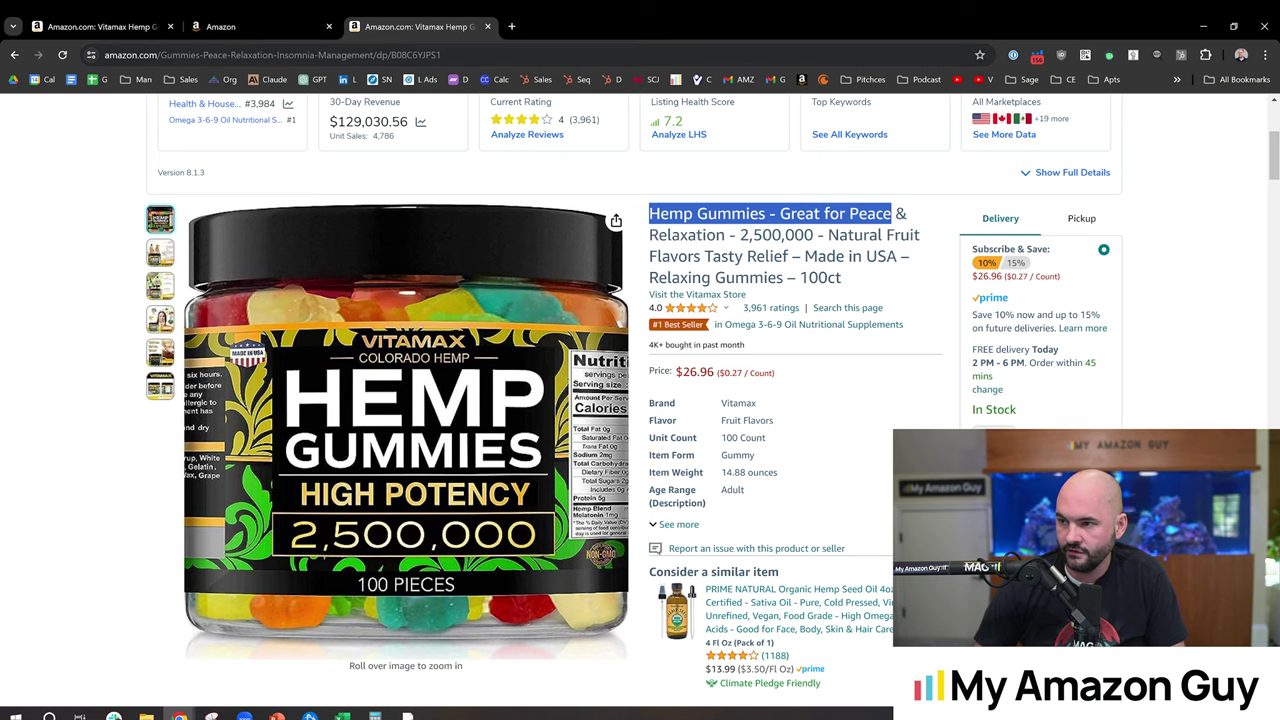
Launch Notepad from Windows search
key("super")
type("notepad")
key("Return")
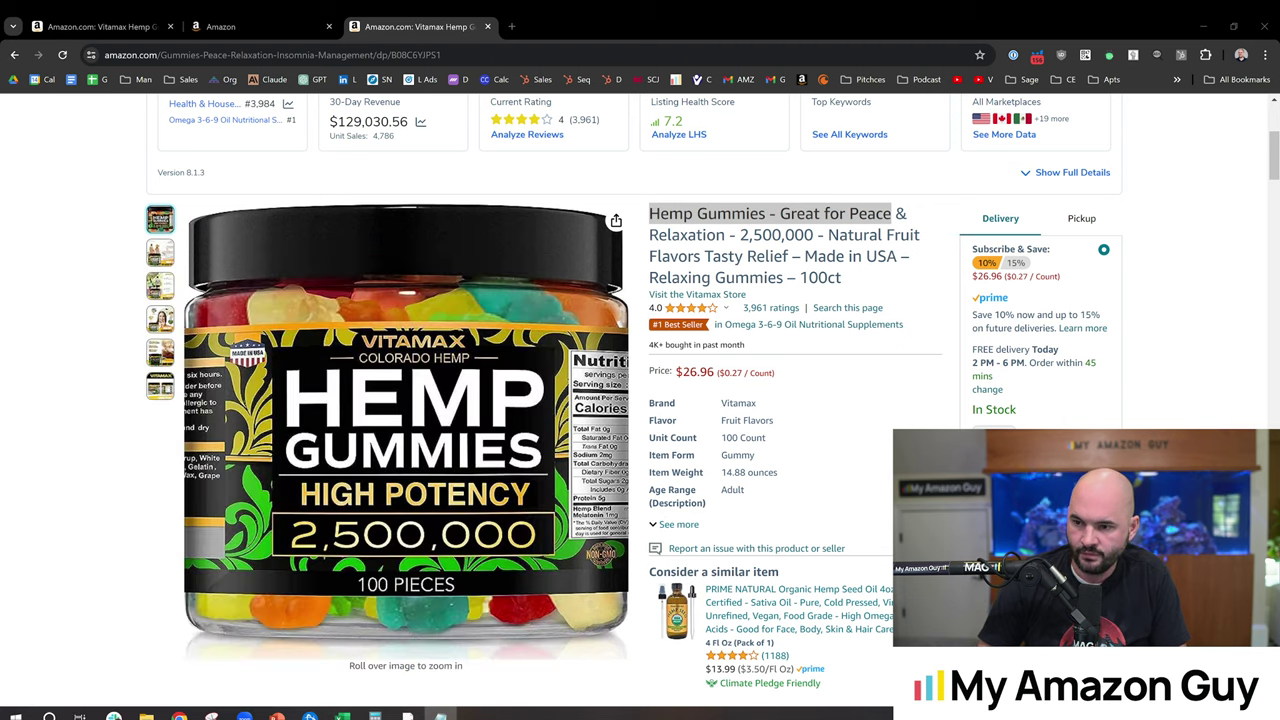
Paste the title phrase into Notepad and delete the dash after Gummies
key("ctrl+v")
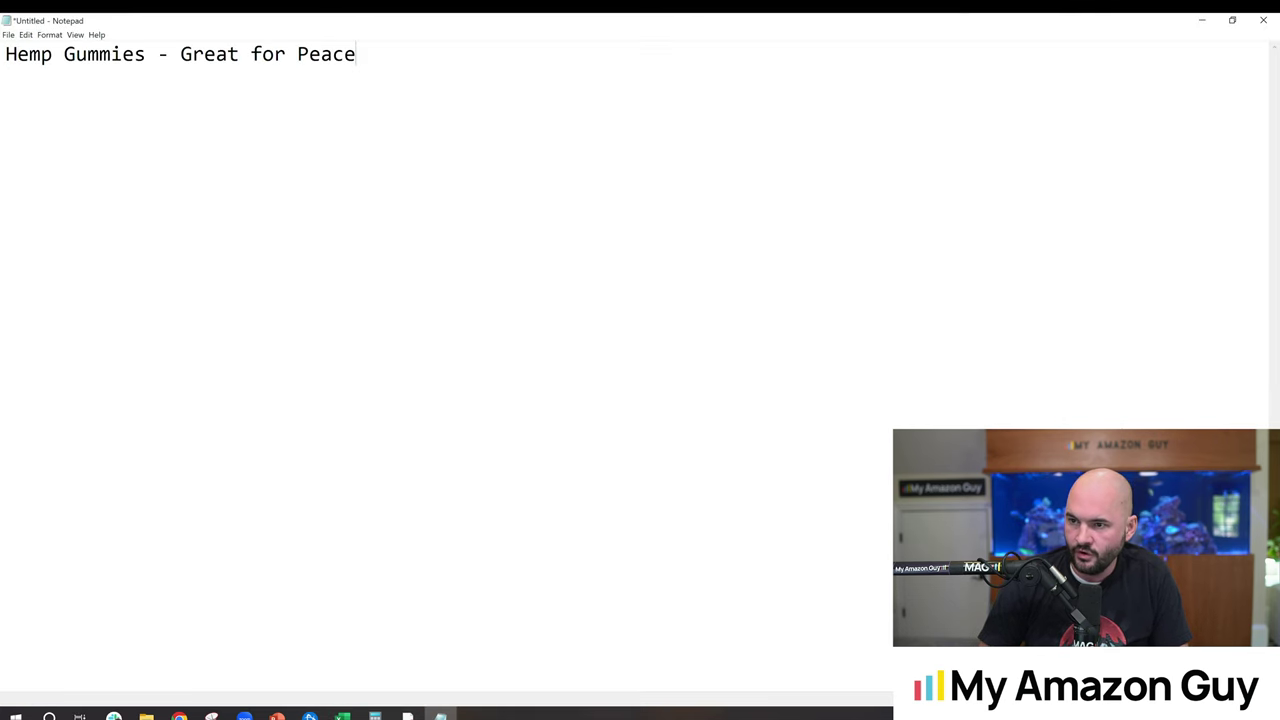
left_click(169, 54)
key("BackSpace")
key("BackSpace")
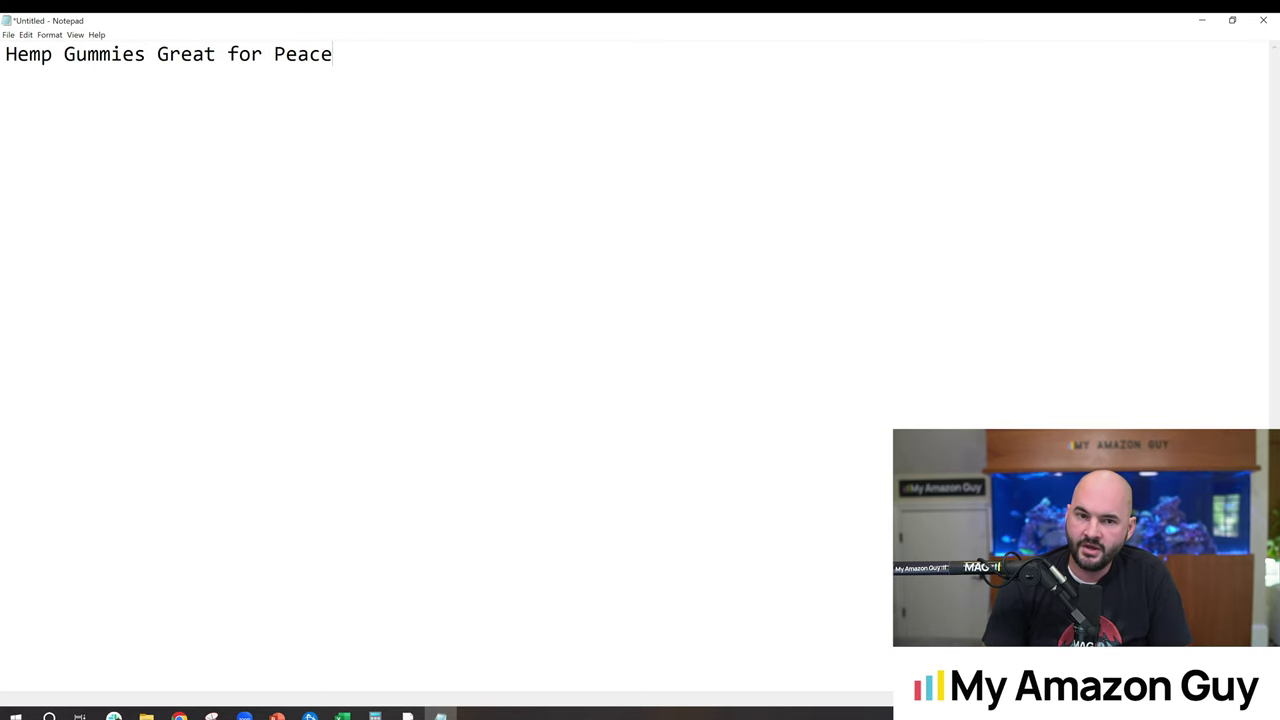
End the phrase with ' |' after Peace and shrink Notepad to a smaller window
left_click(336, 54)
type("-")
key("BackSpace")
type("|")
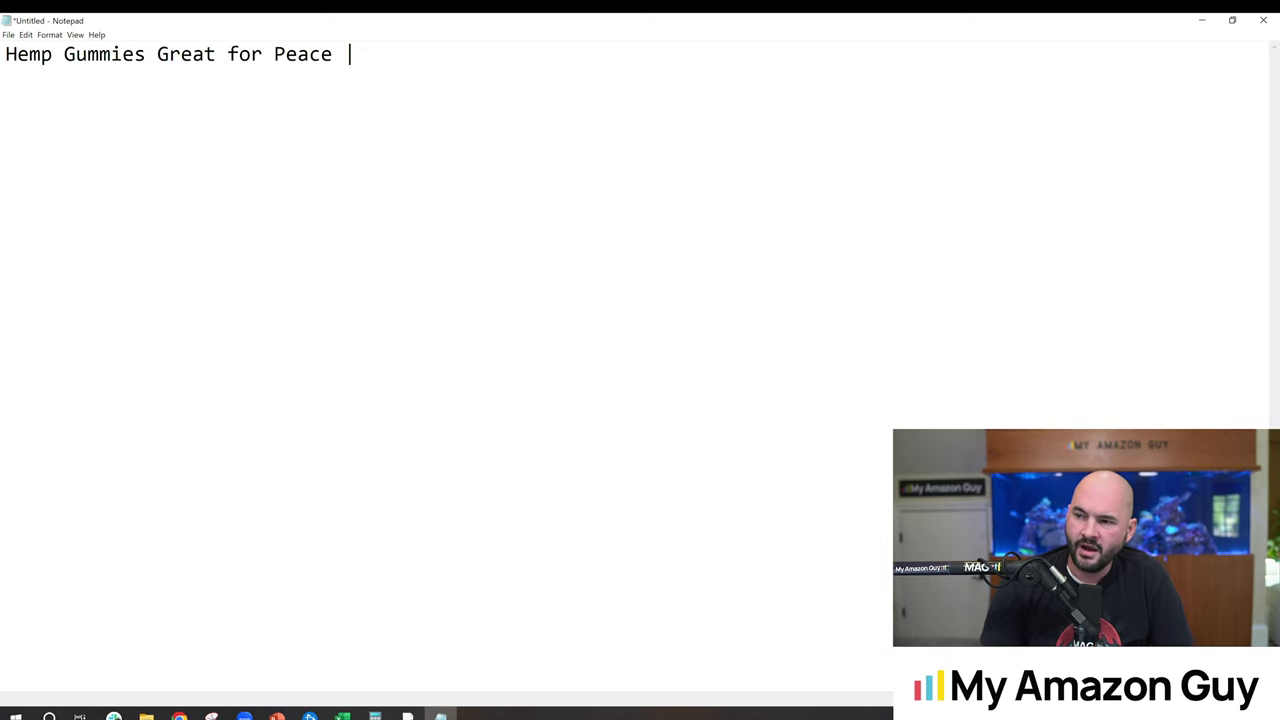
key("BackSpace")
type("-")
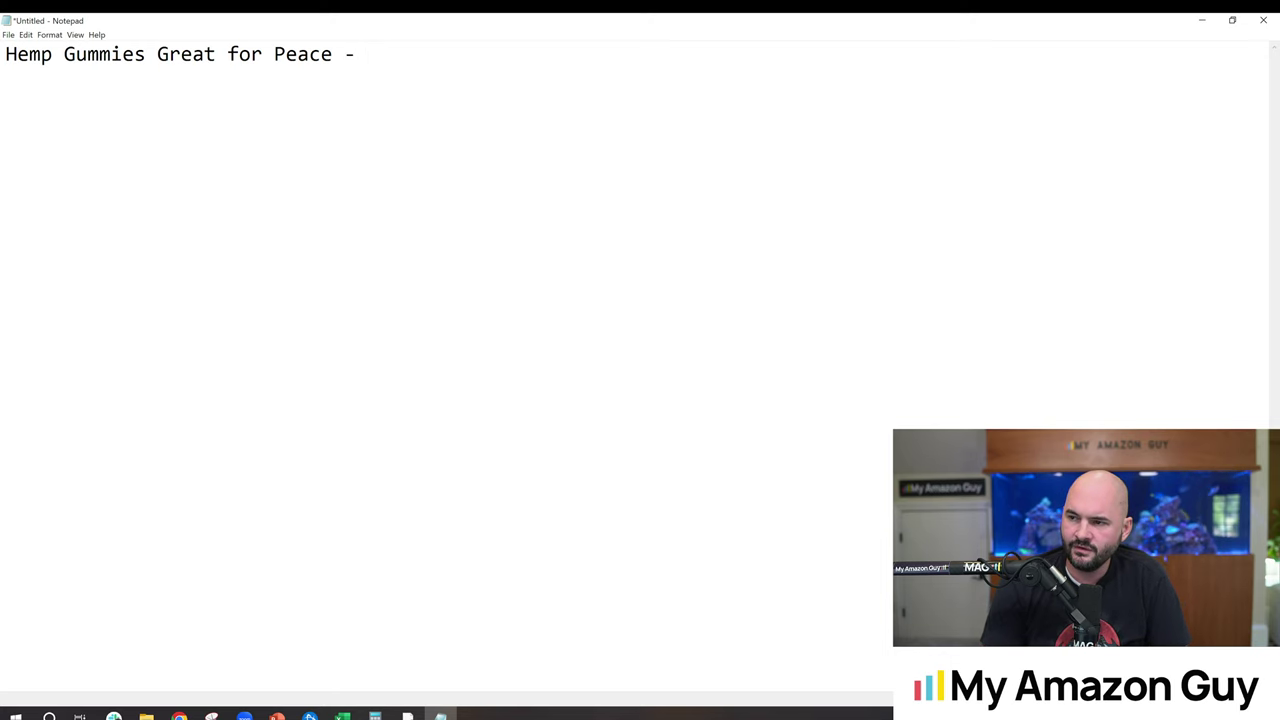
key("BackSpace")
key("BackSpace")
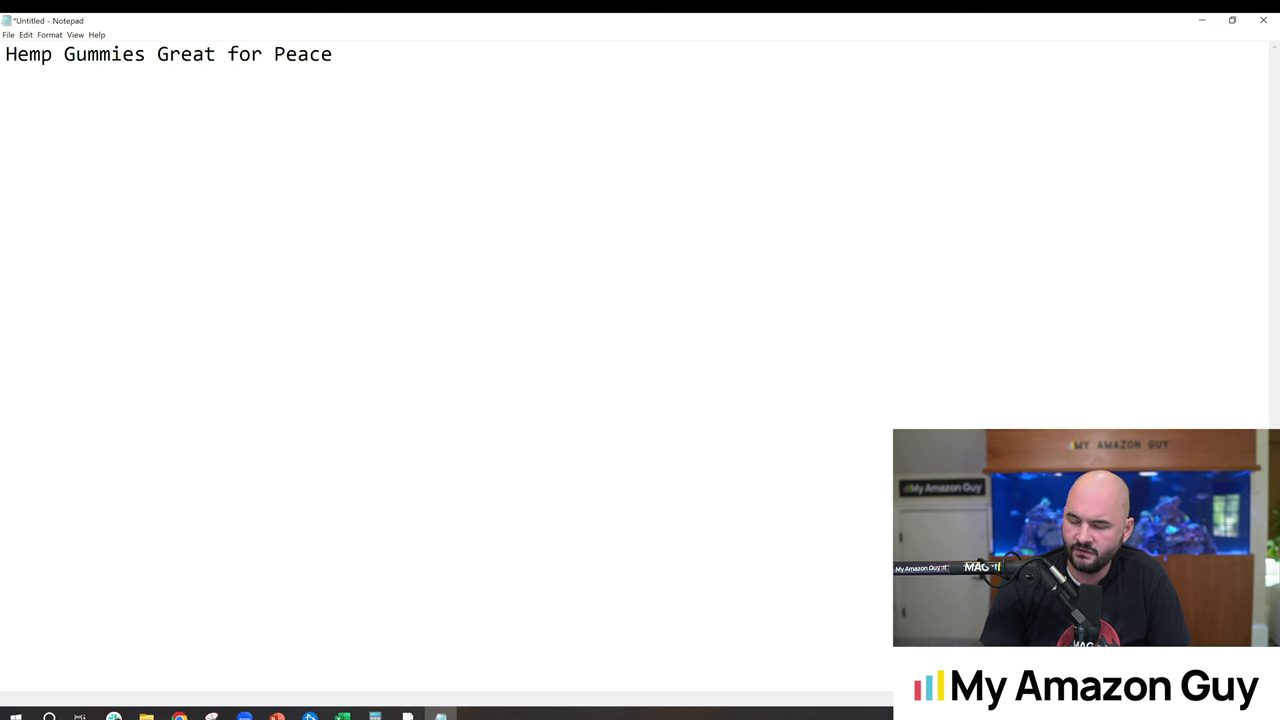
type("|")
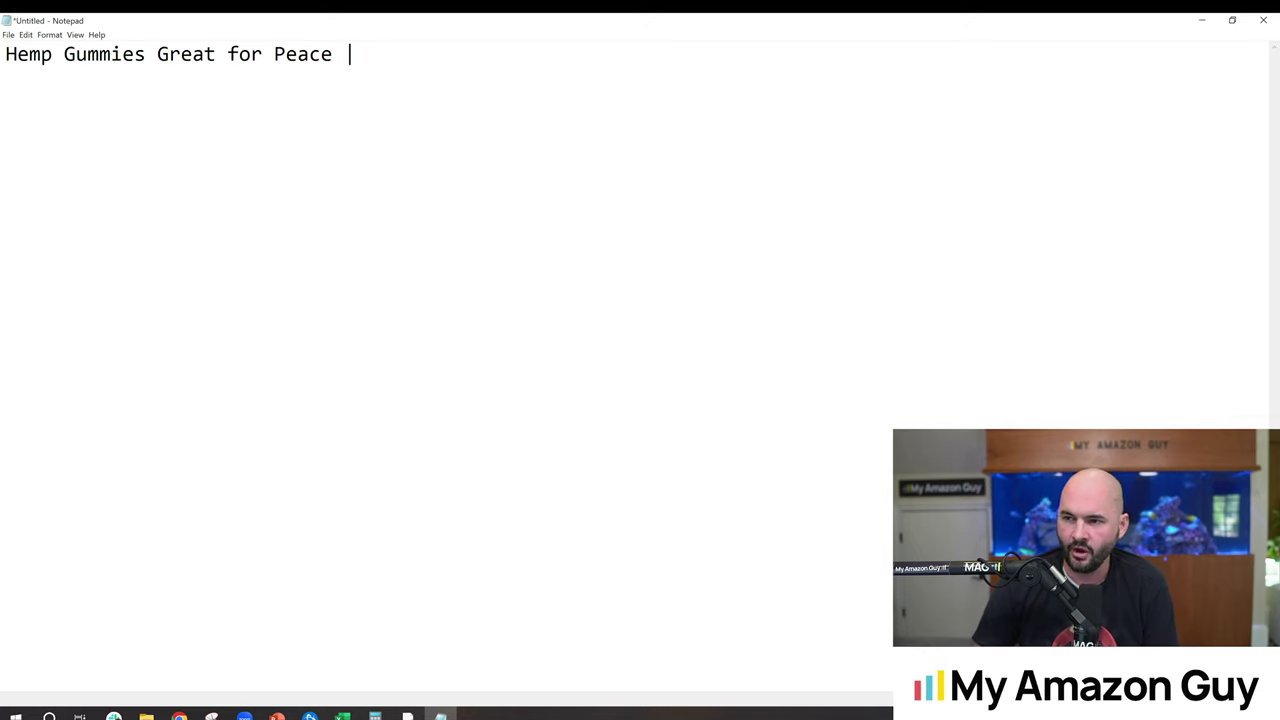
double_click(244, 54)
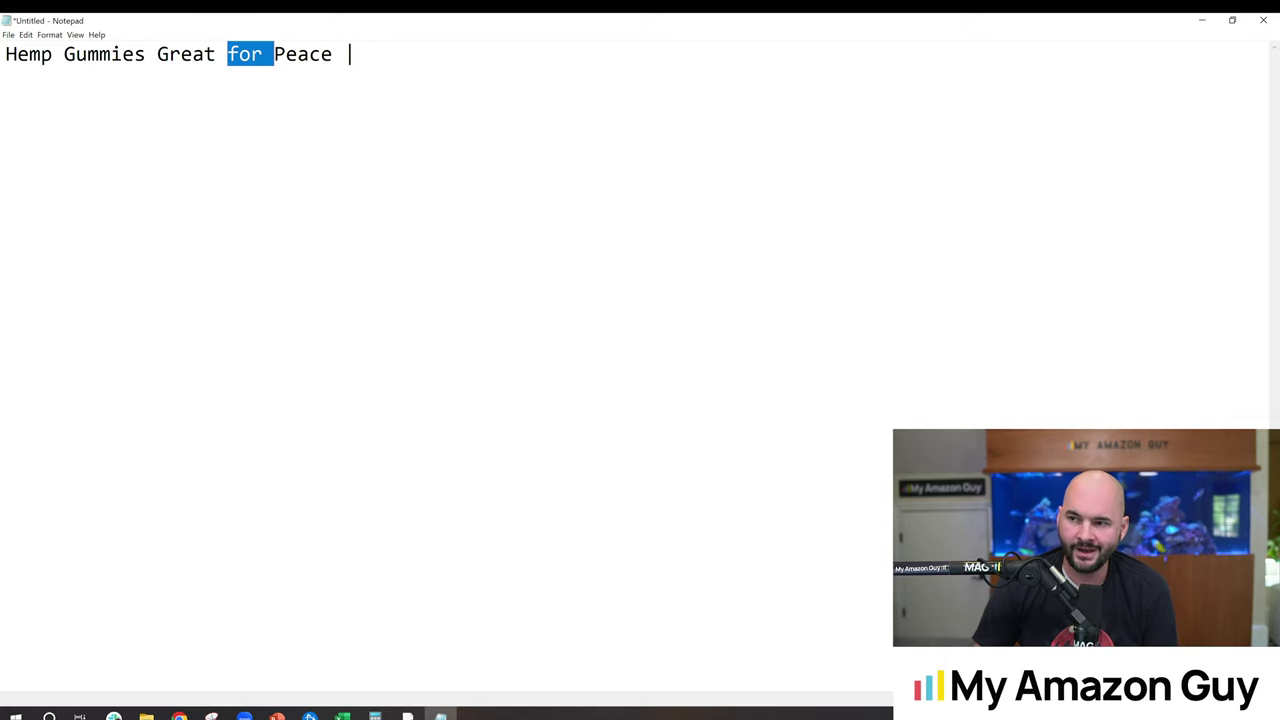
left_click_drag(375, 19, 306, 91)
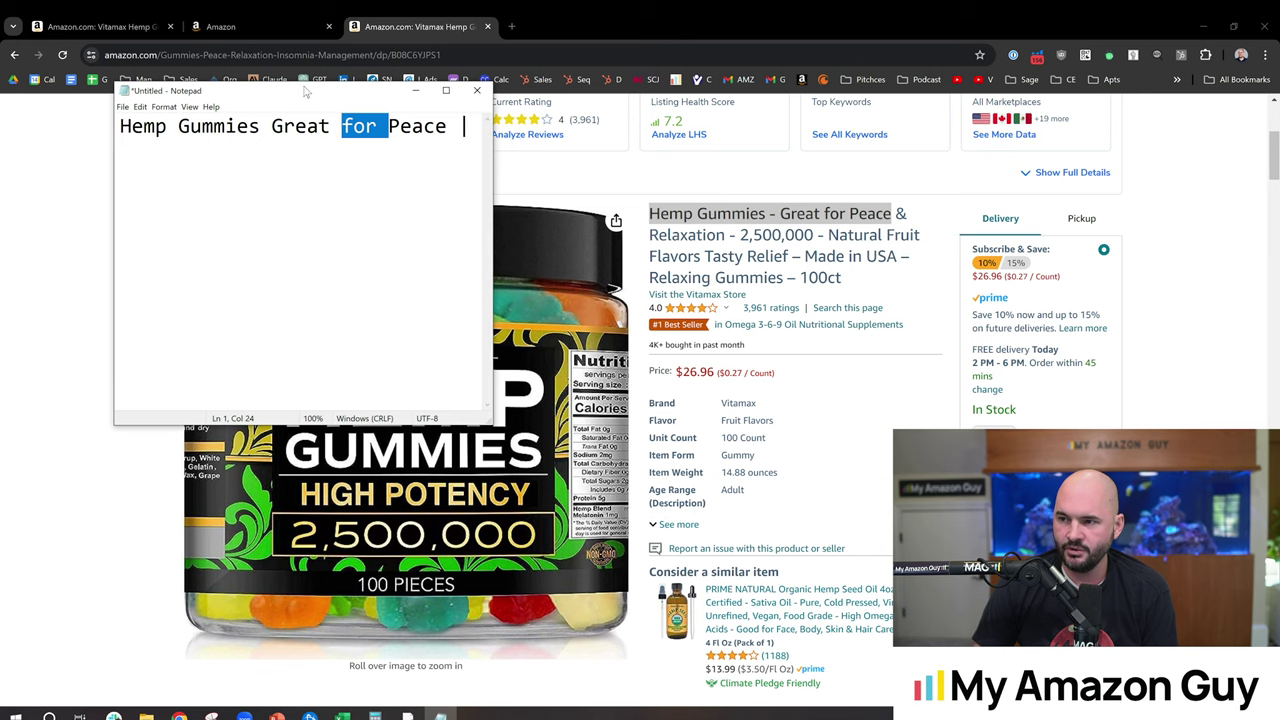
Nudge the Notepad window over the page and deselect the word 'for'
left_click_drag(306, 91, 308, 90)
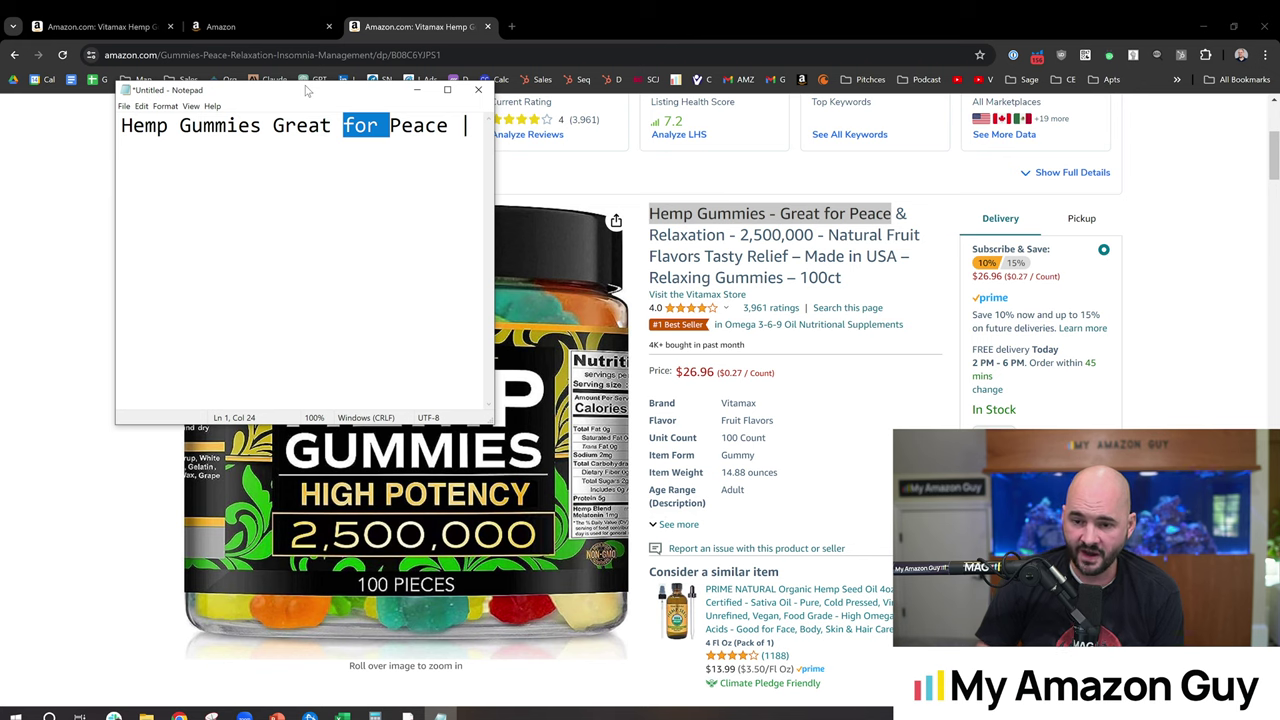
left_click_drag(308, 91, 313, 91)
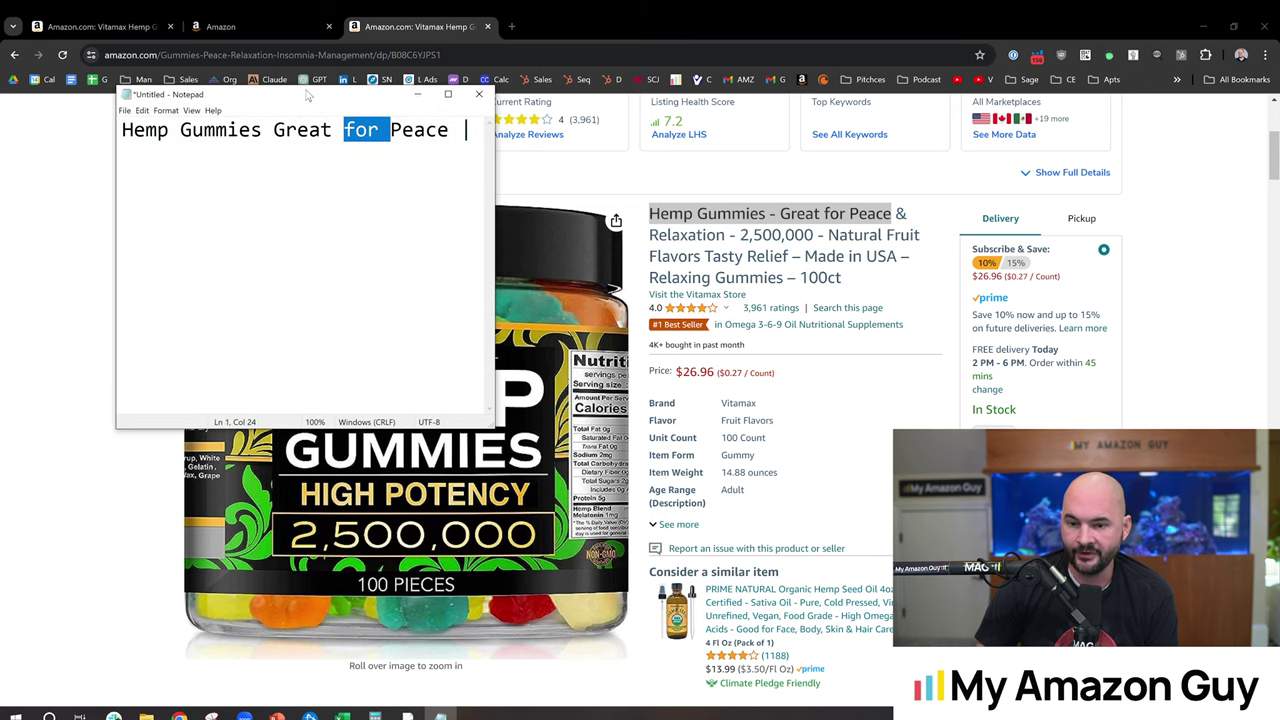
left_click_drag(313, 91, 258, 113)
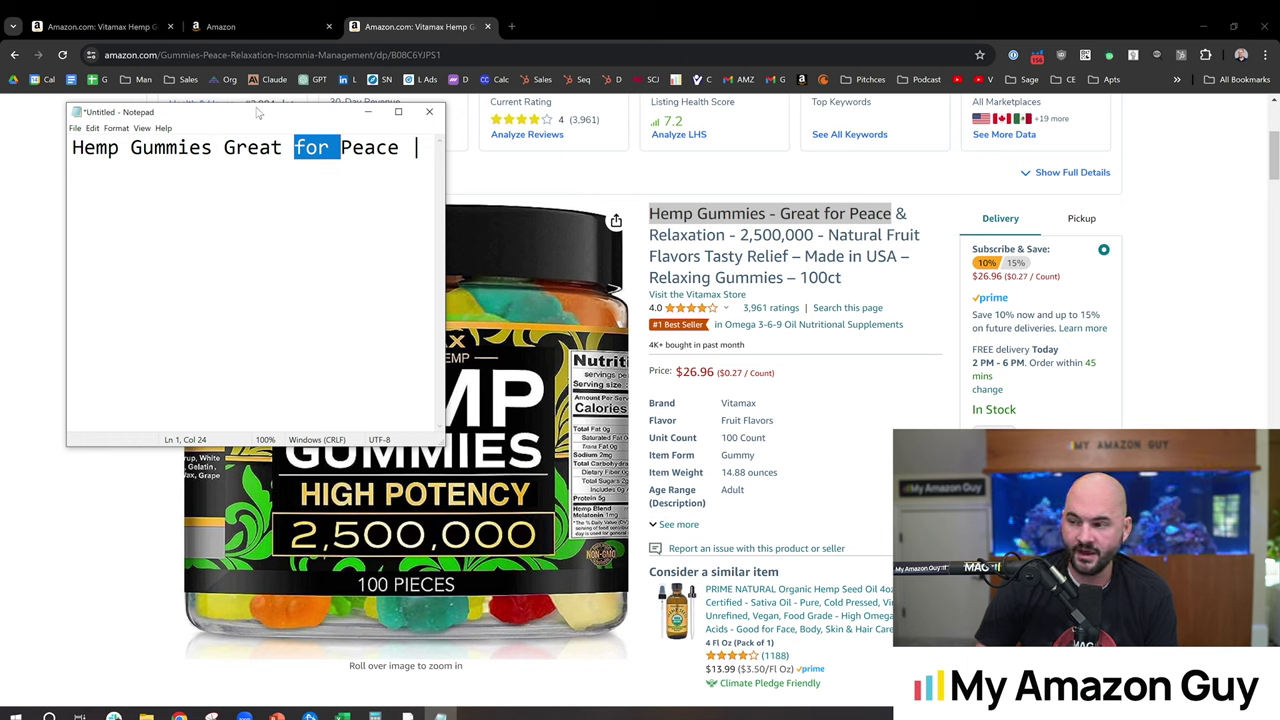
left_click_drag(258, 114, 255, 116)
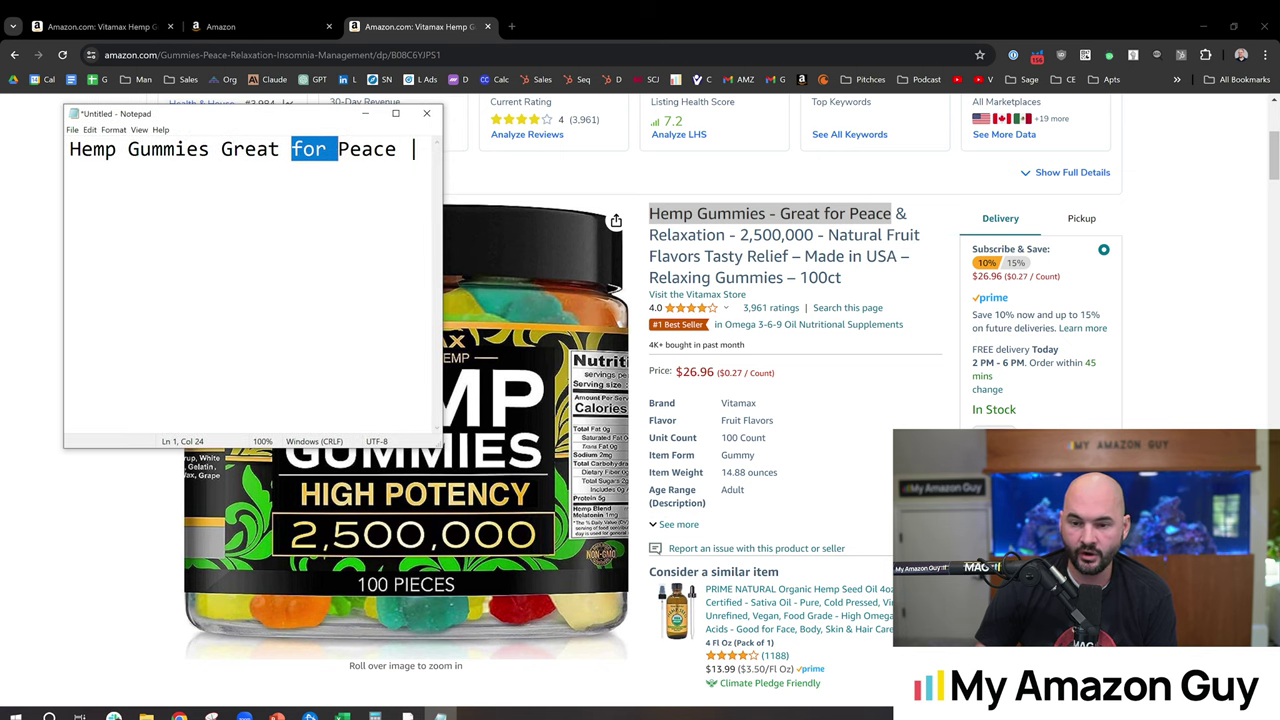
left_click(291, 148)
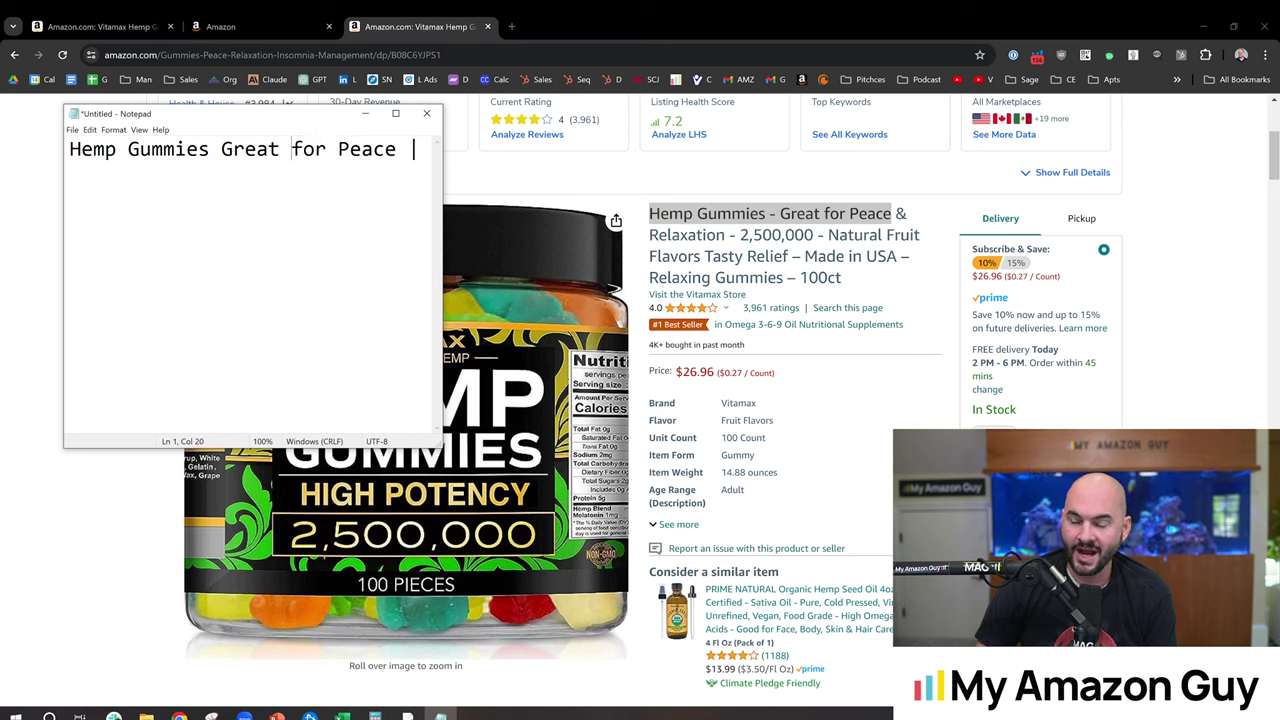
left_click_drag(240, 118, 242, 126)
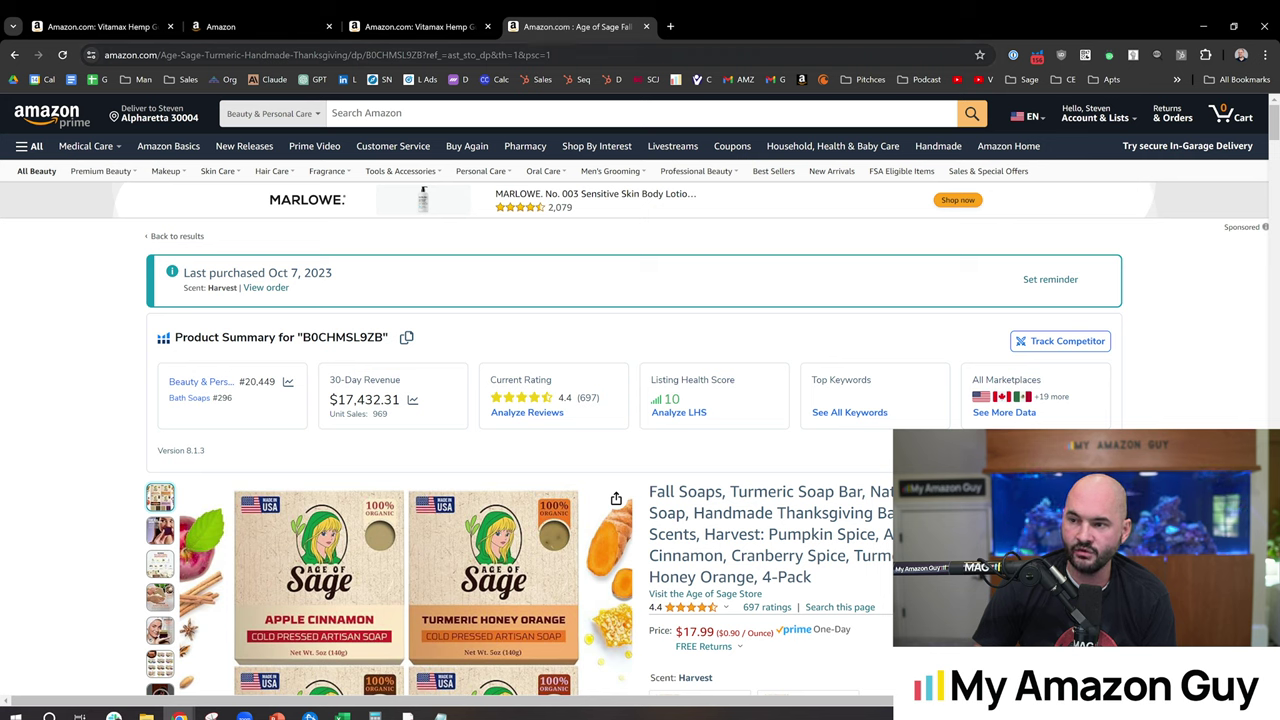
Select the Age-Sage-Turmeric-Handmade-Thanksgiving keyword slug in the soap listing URL
left_click_drag(160, 55, 350, 56)
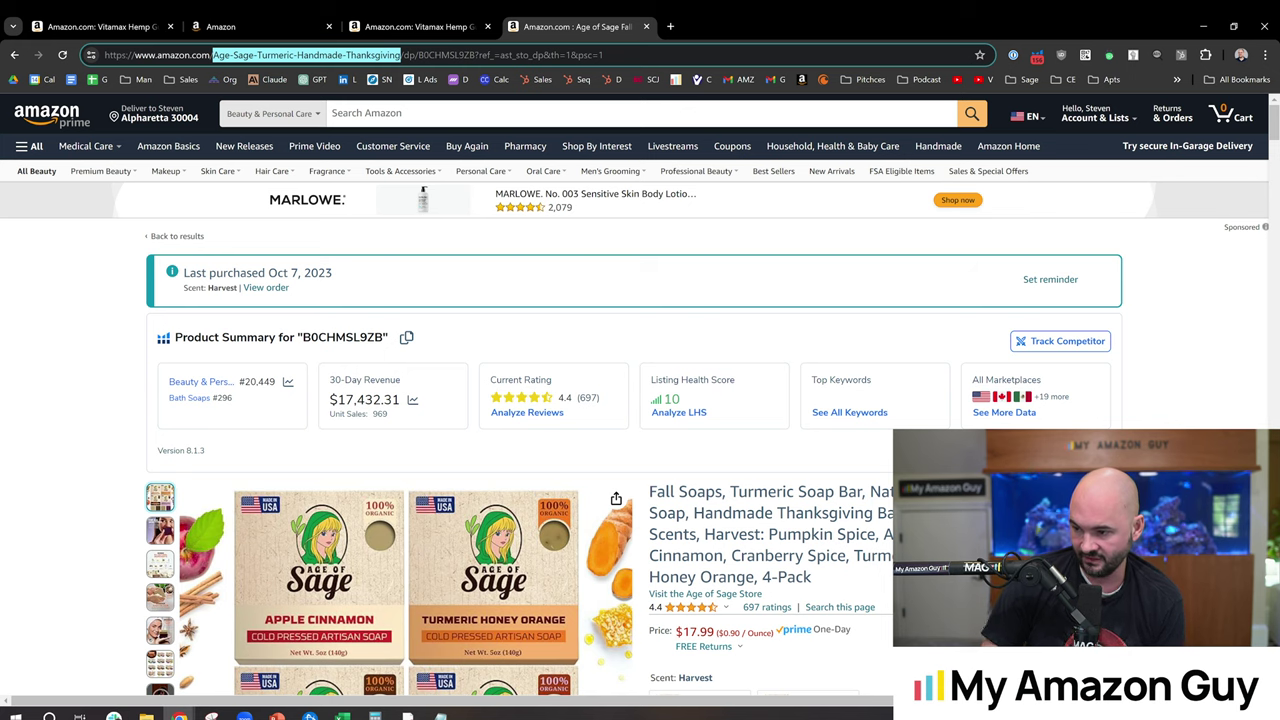
scroll(640, 400, "down", 1)
scroll(640, 400, "down", 1)
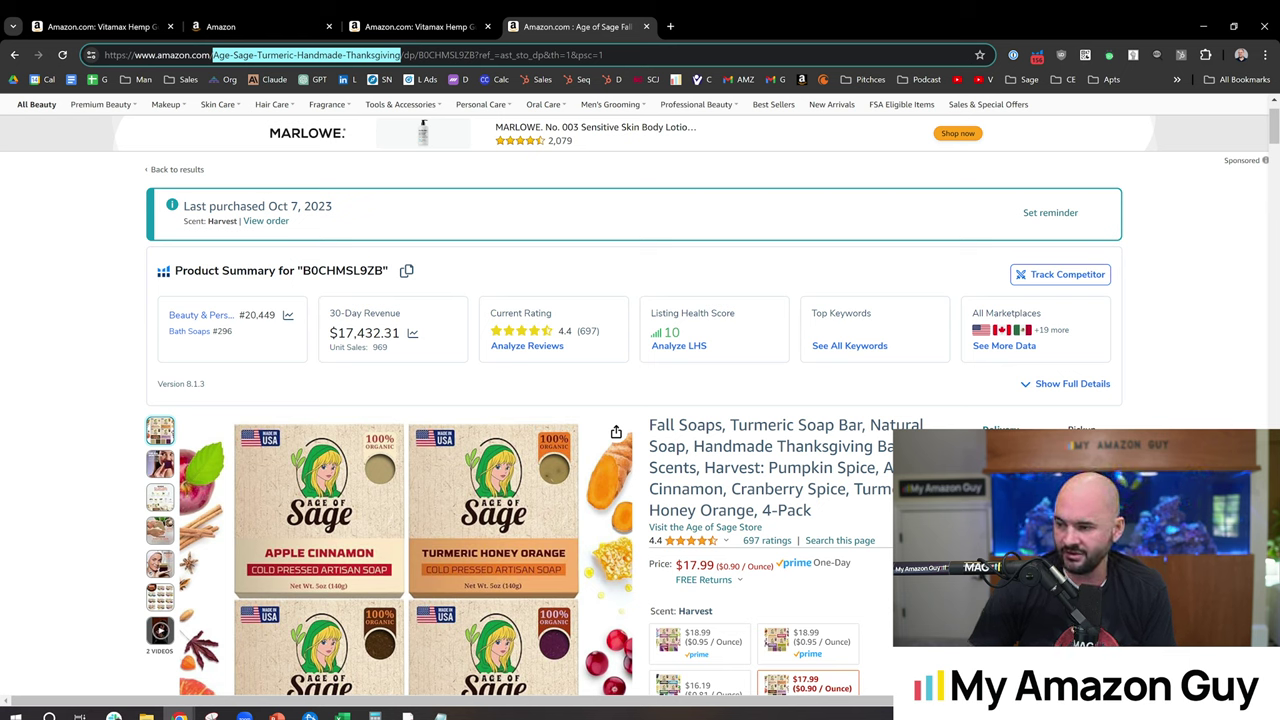
double_click(320, 55)
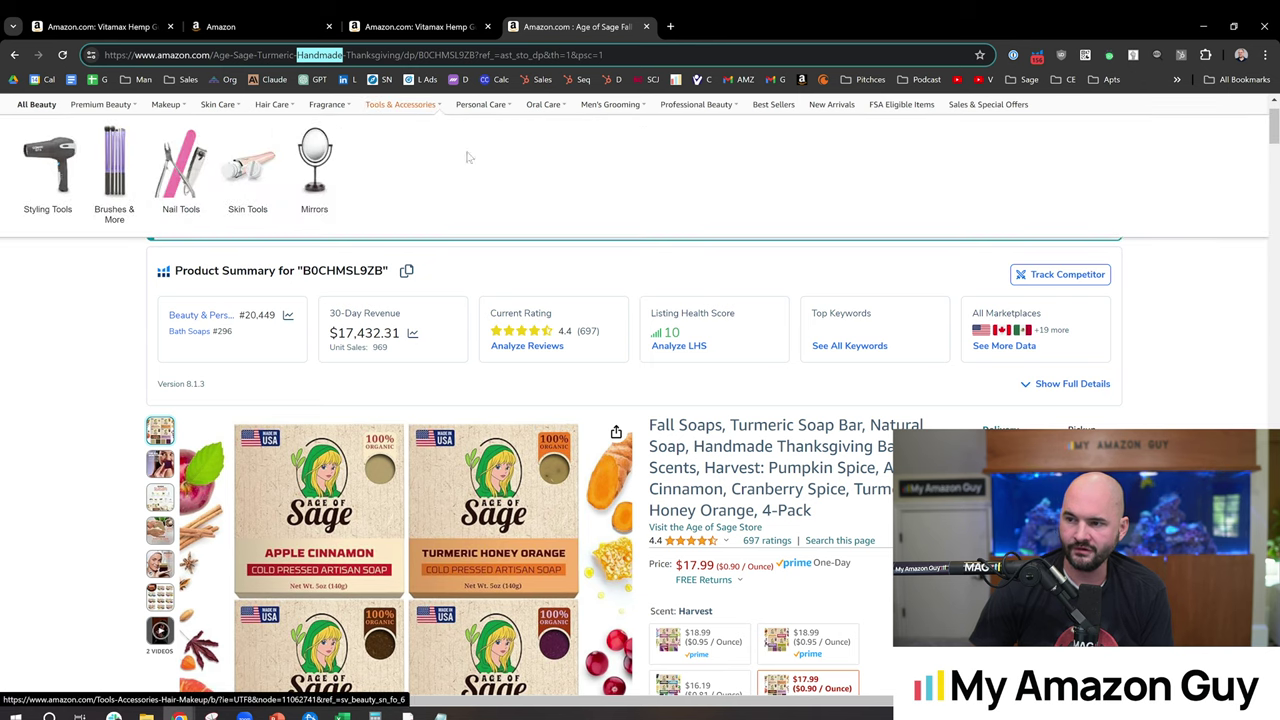
Open a soap from the Age of Sage store and select its Age-Sage-Natural-Soap-Gift slug
left_click(710, 528)
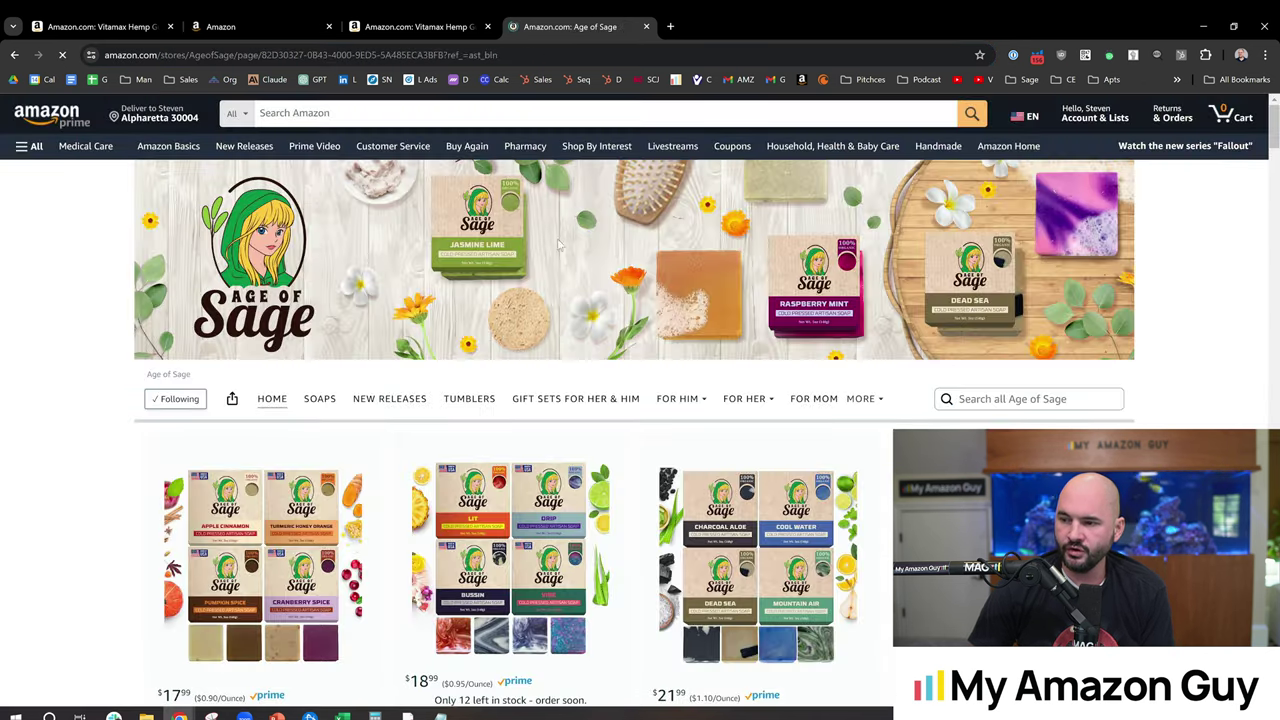
scroll(746, 329, "down", 5)
left_click(746, 329)
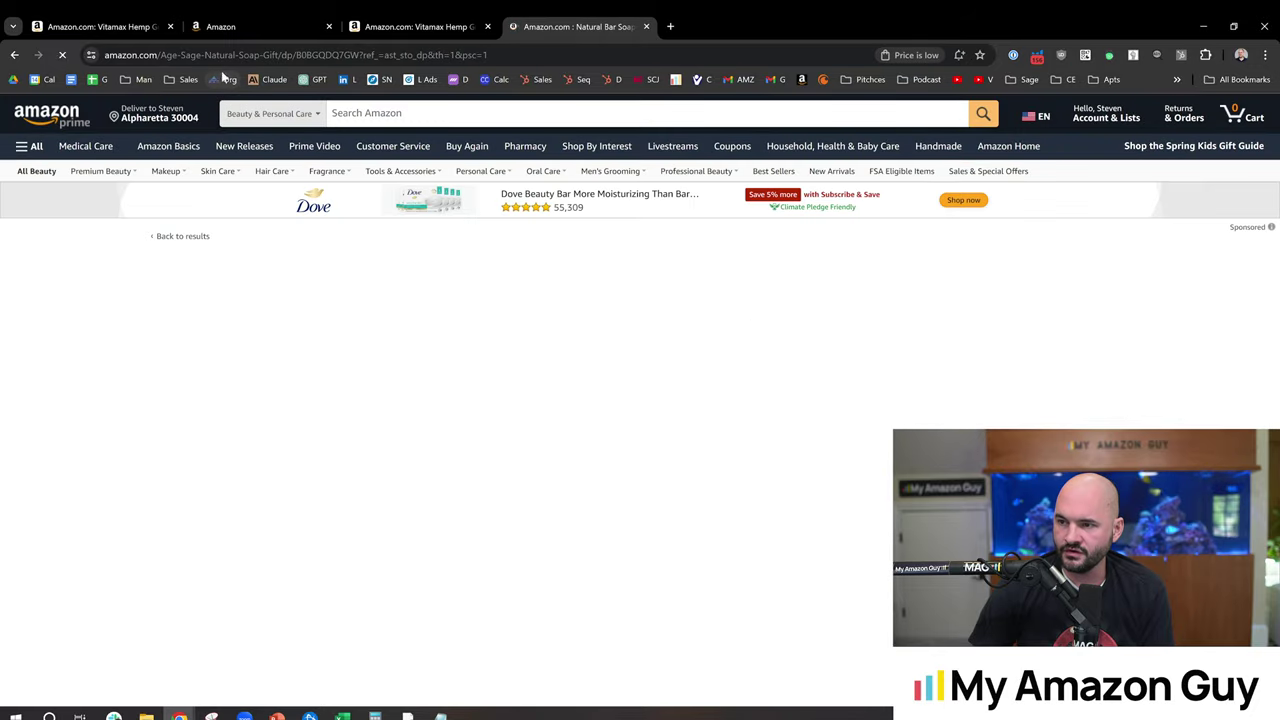
left_click_drag(280, 55, 160, 55)
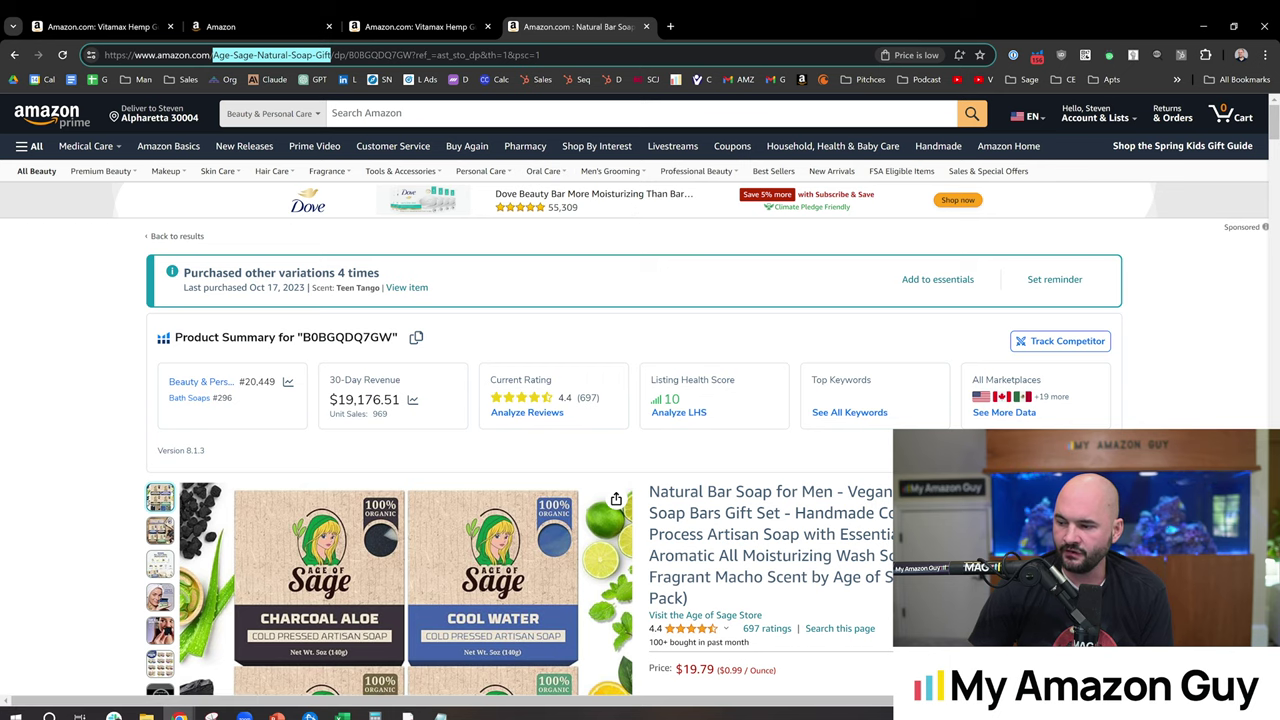
key("Escape")
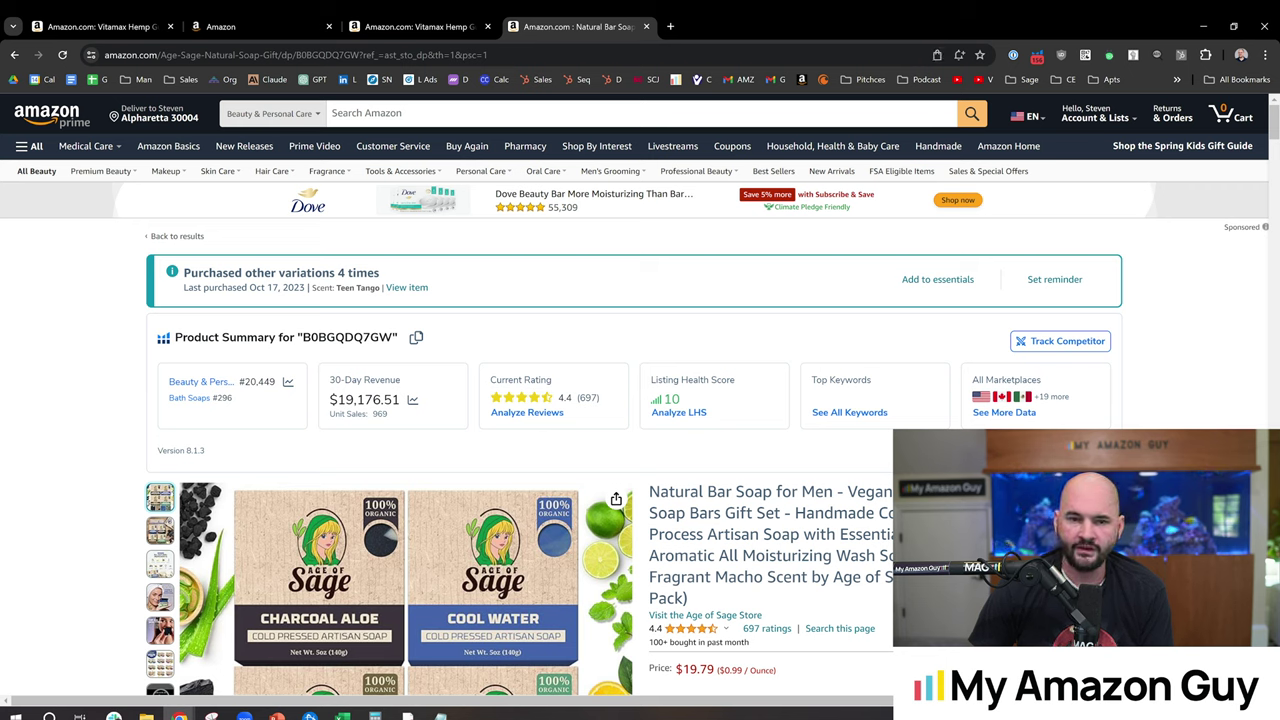
Open the fruity soap set from the store and highlight 'Natural Soap Set for Women' in its title
left_click(460, 20)
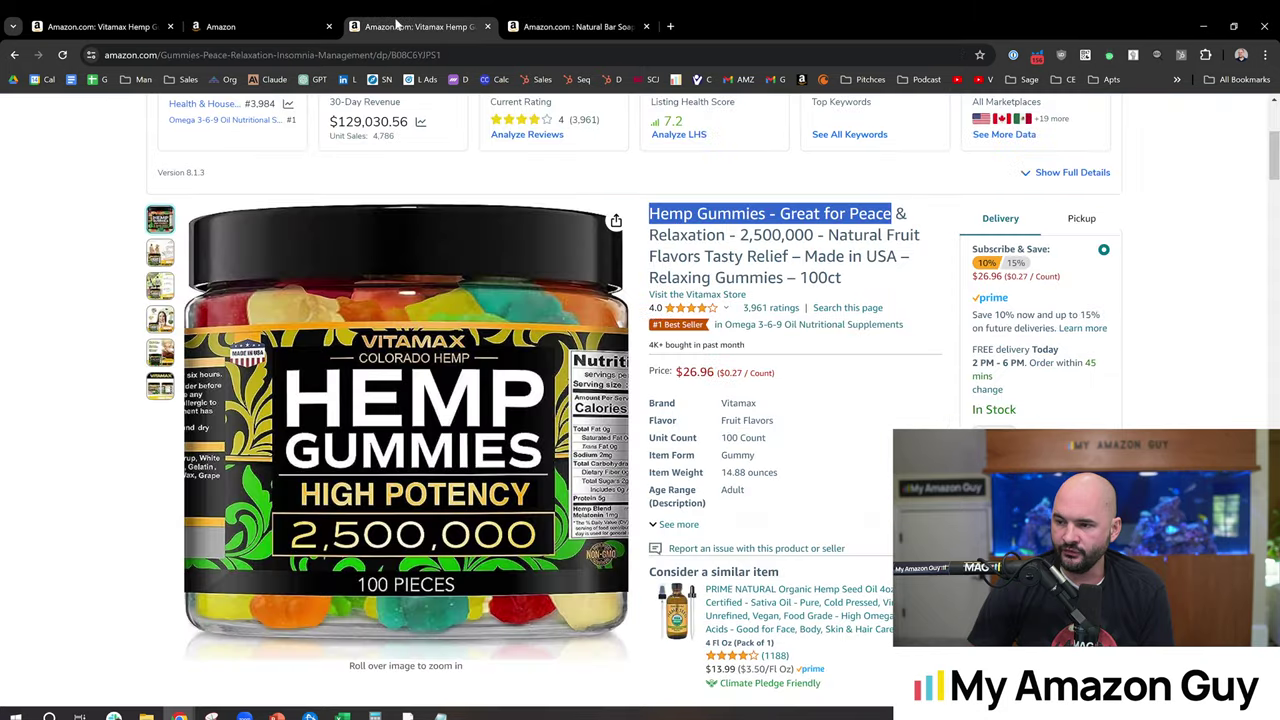
left_click(575, 26)
left_click(700, 626)
scroll(493, 355, "down", 5)
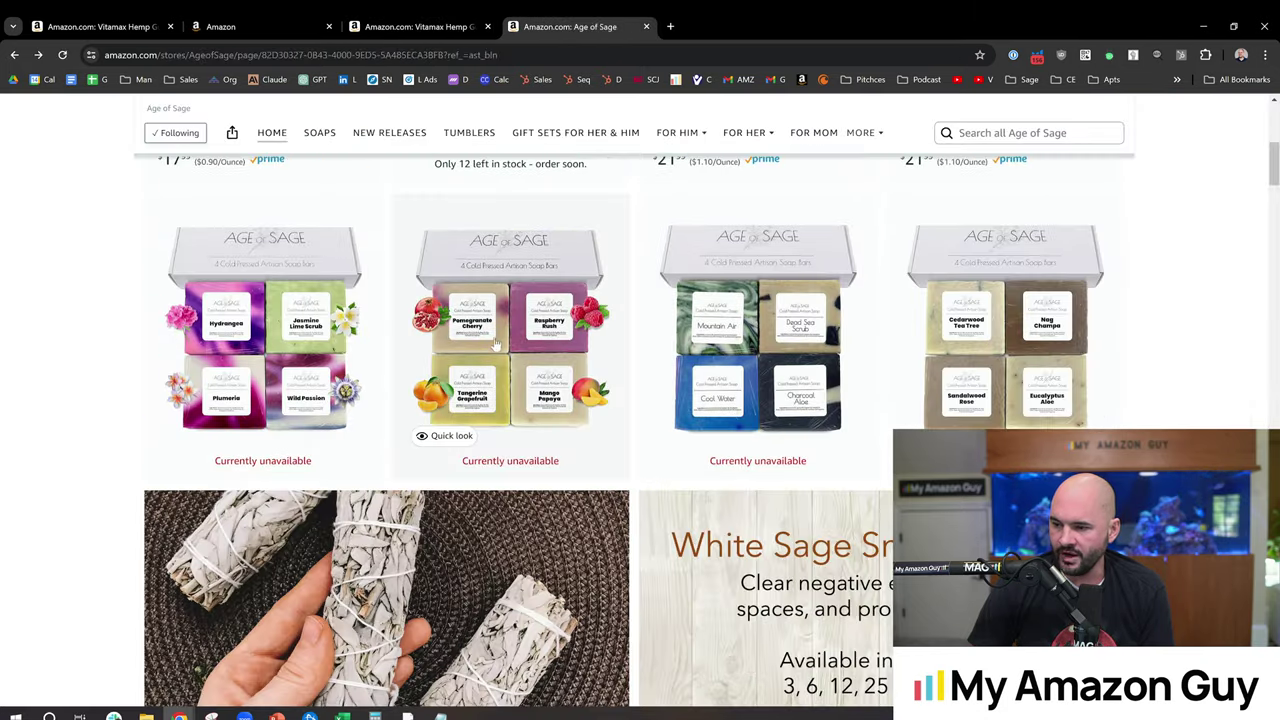
left_click(495, 350)
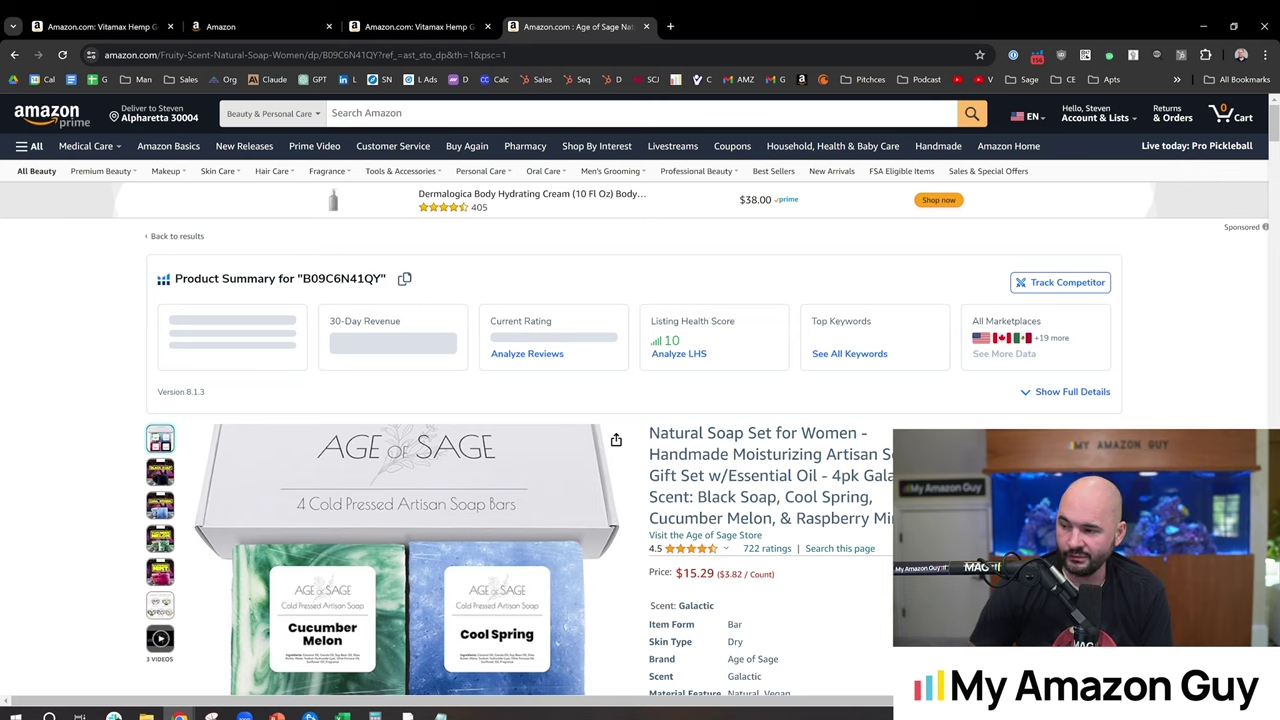
scroll(777, 417, "down", 2)
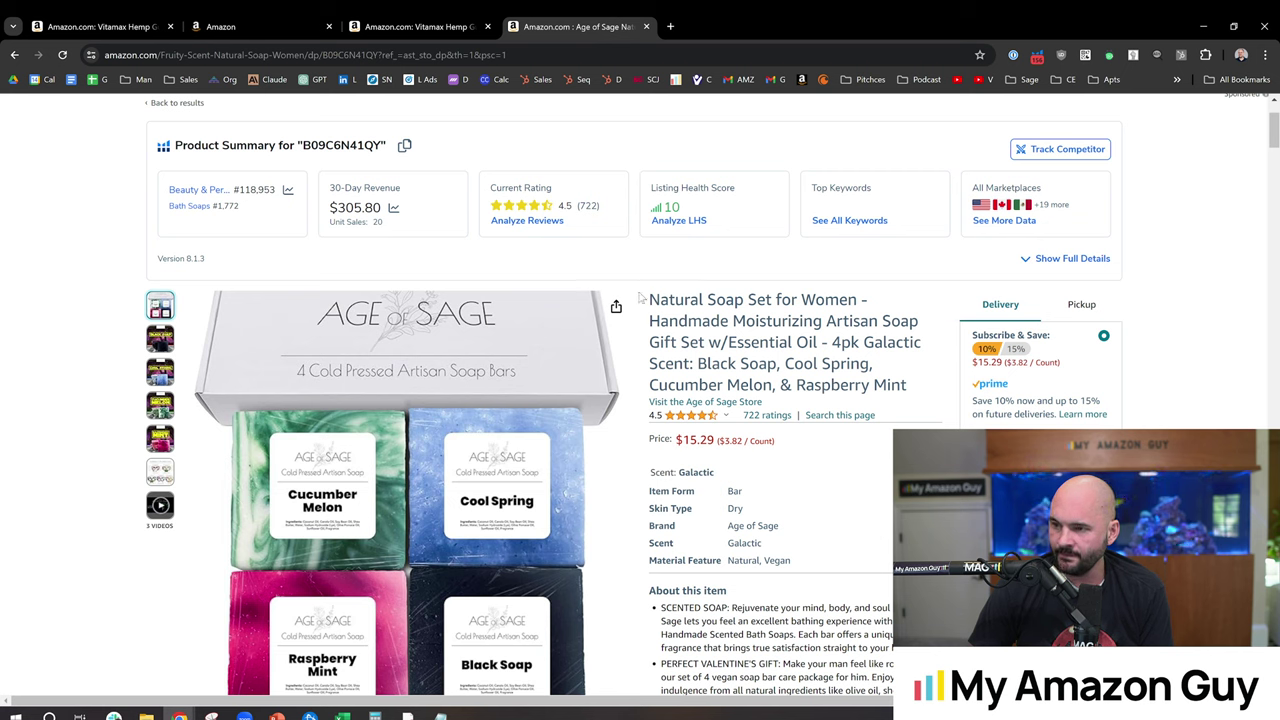
left_click_drag(648, 299, 857, 300)
double_click(864, 300)
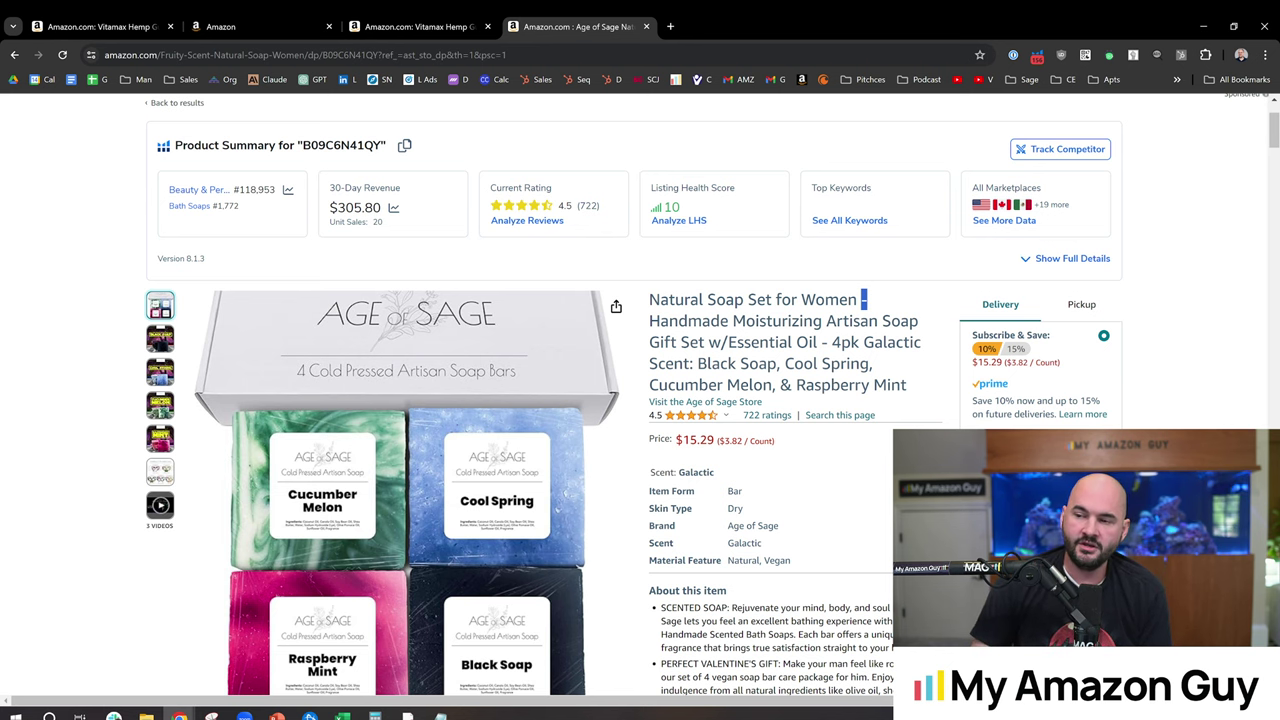
Return to the Seller Central request and submit the Peace-to-War URL description
left_click(221, 28)
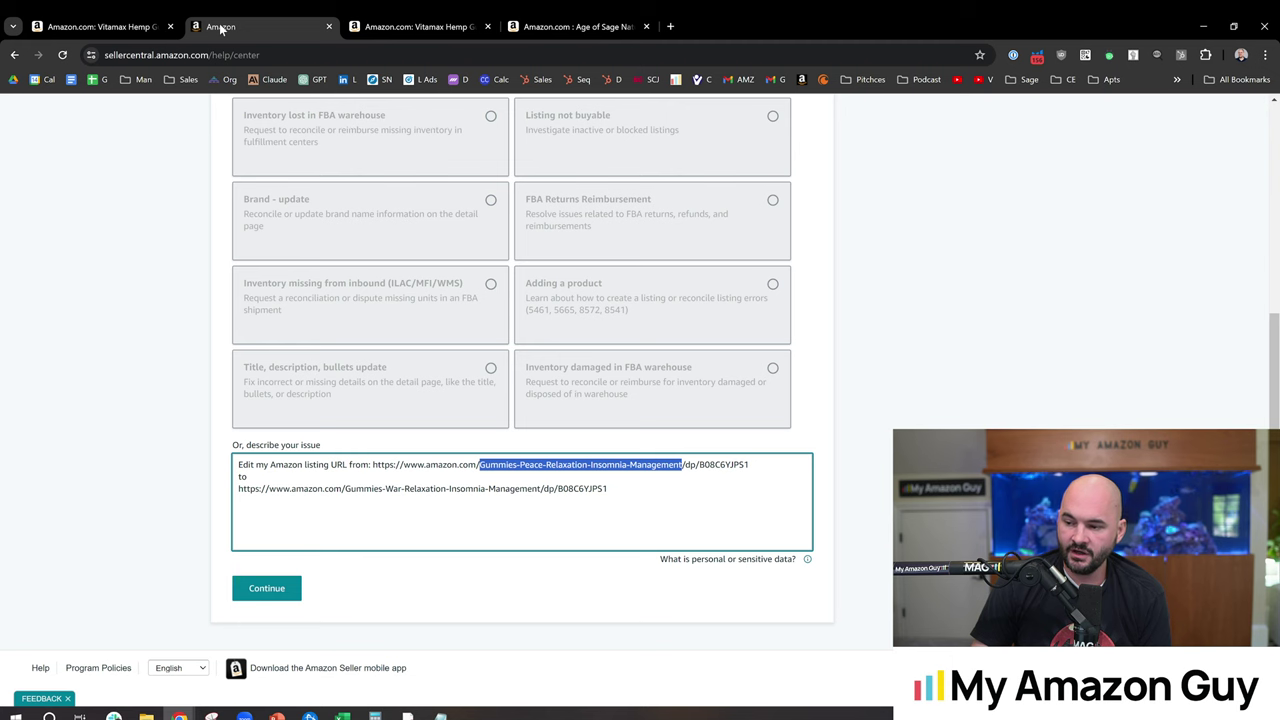
left_click(181, 469)
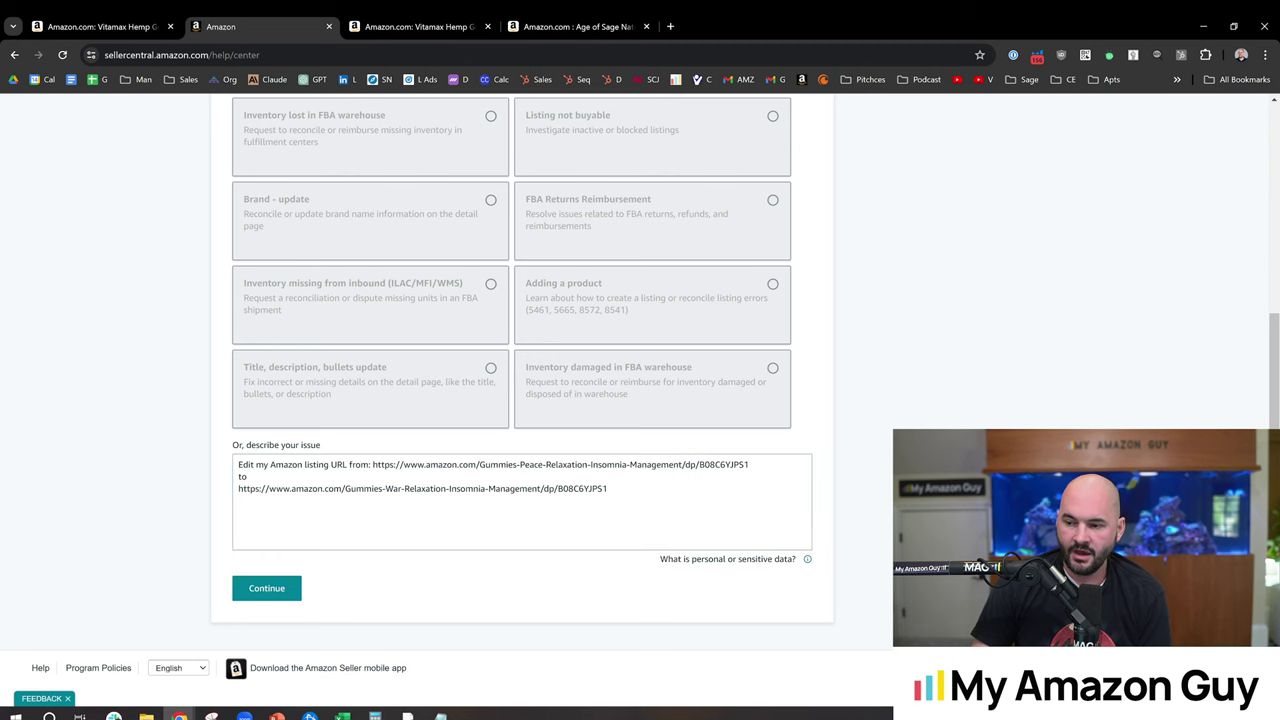
left_click(283, 590)
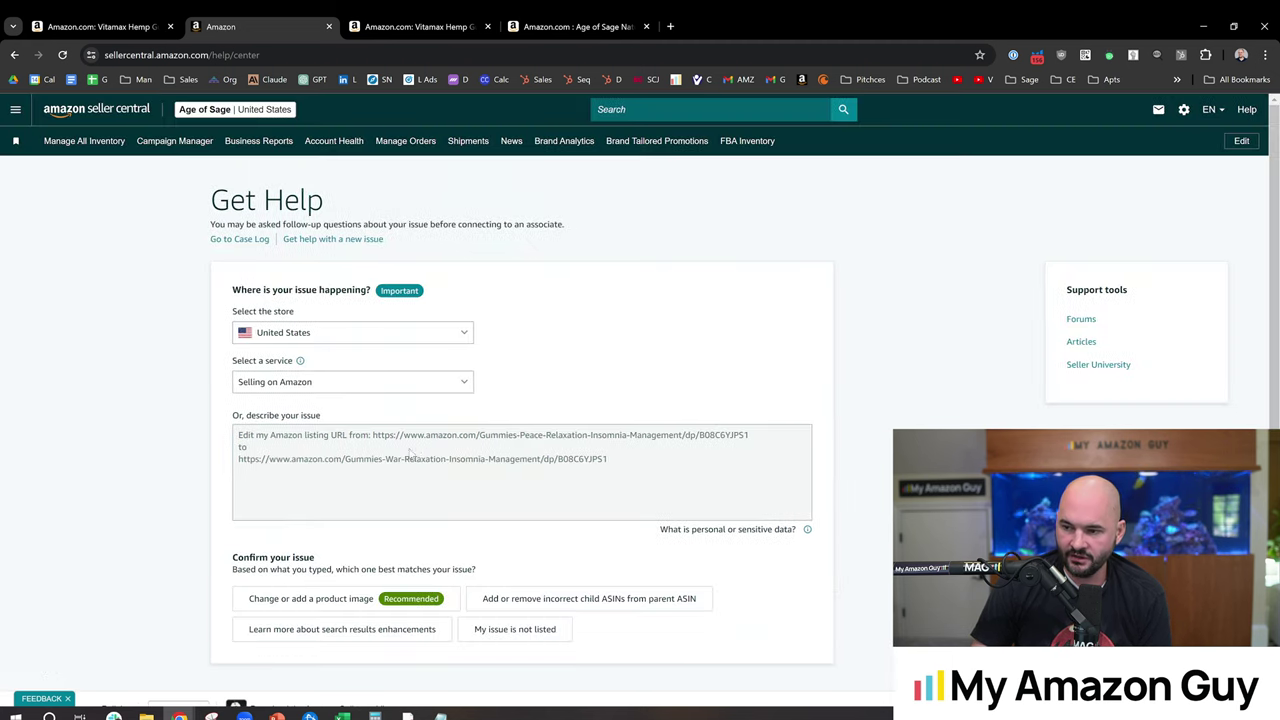
Mark the issue as not listed, product or listing related, and review the associate contact options
scroll(400, 500, "down", 1)
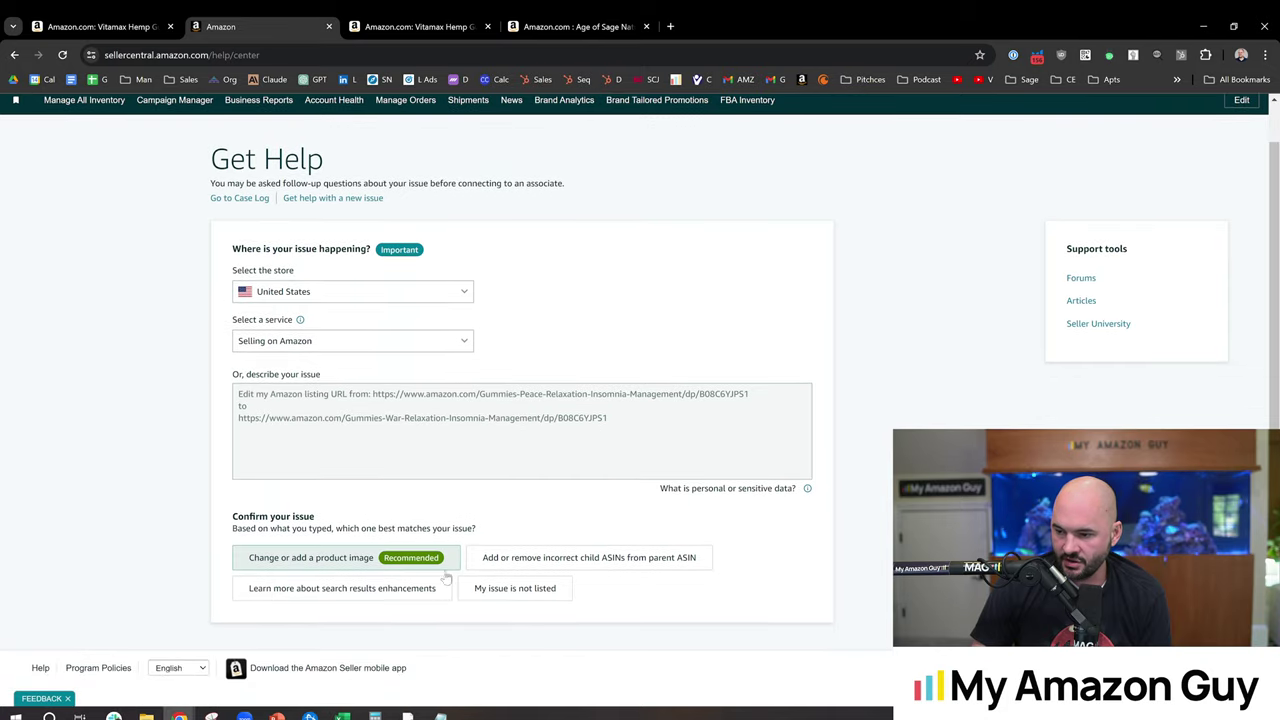
left_click(515, 590)
scroll(520, 560, "down", 1)
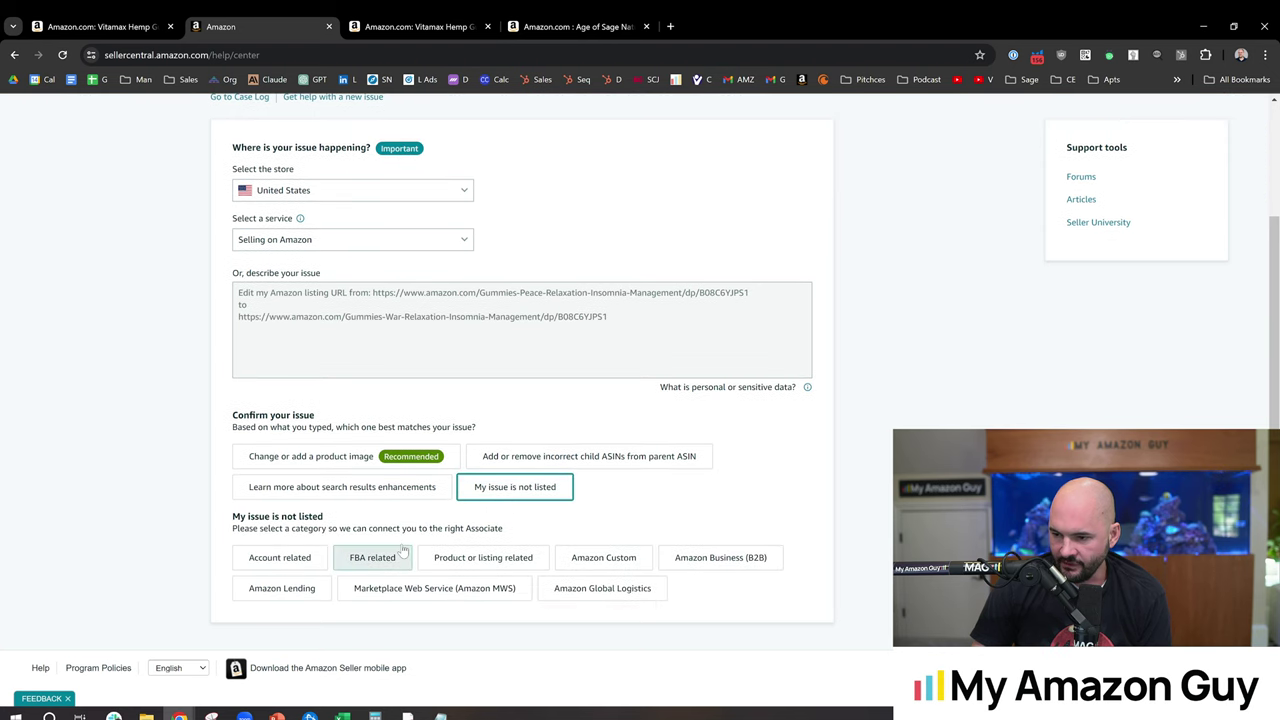
left_click(483, 557)
scroll(604, 508, "down", 1)
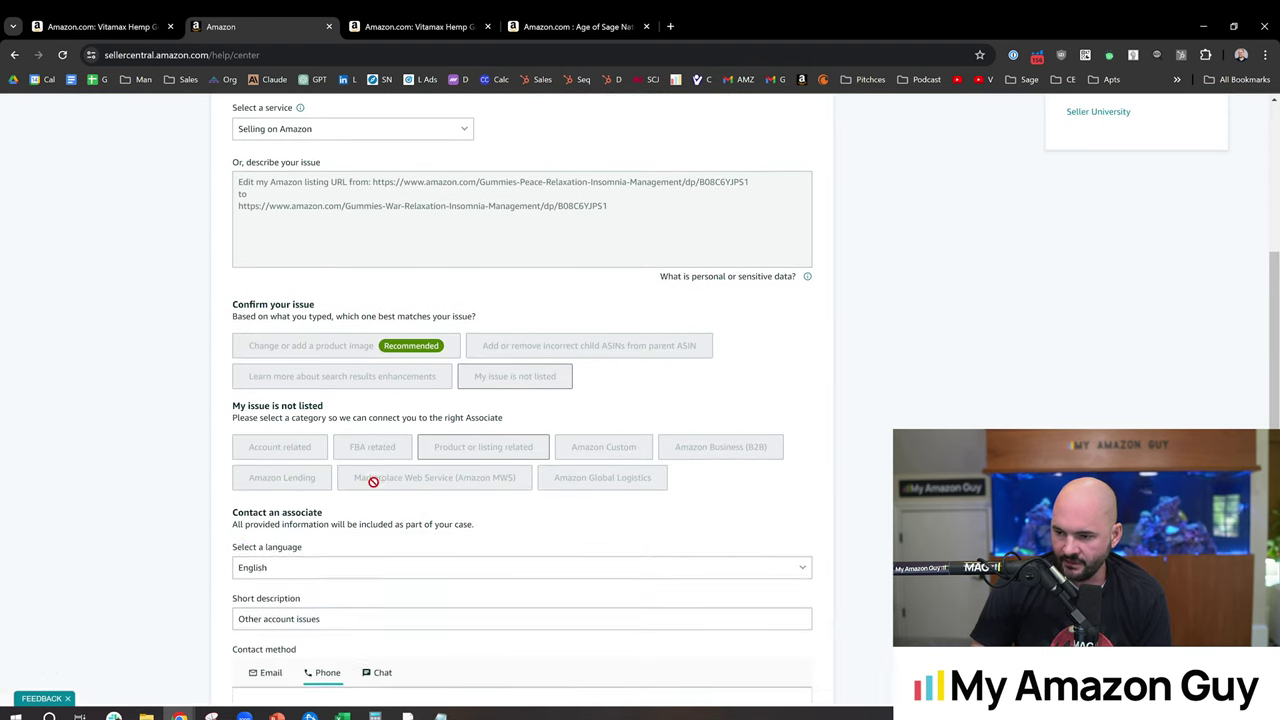
scroll(380, 443, "down", 1)
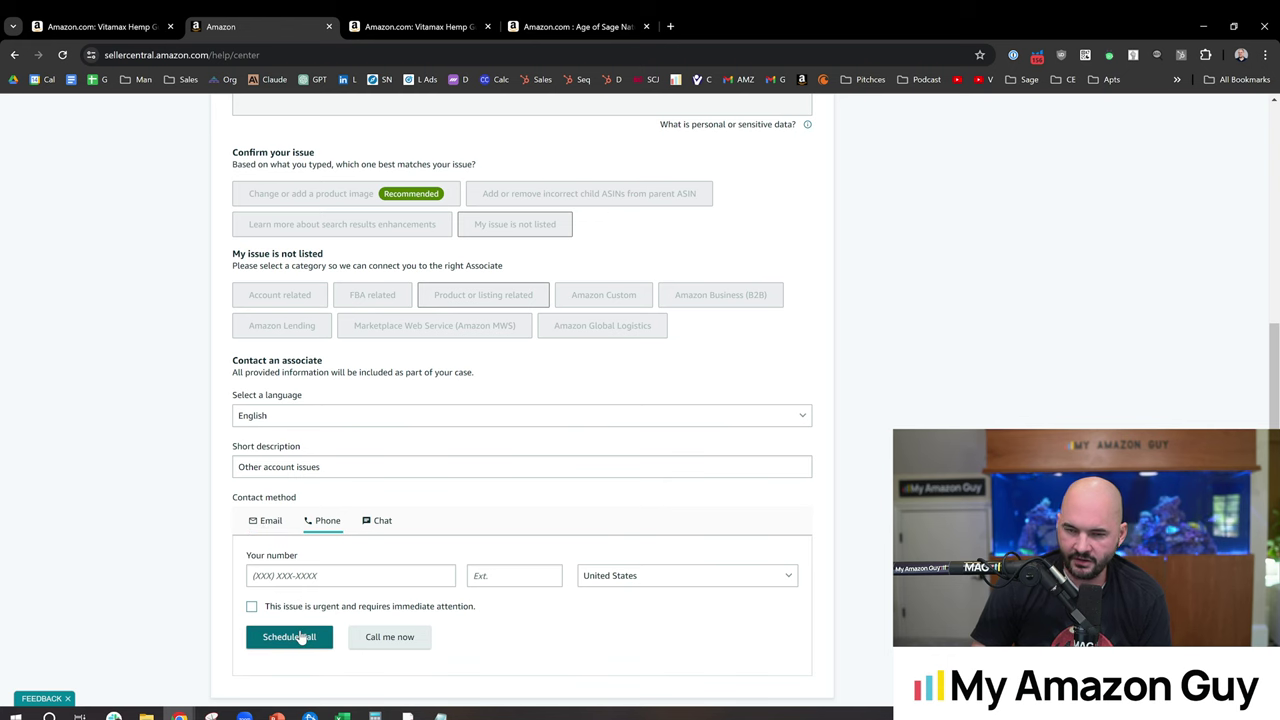
scroll(268, 372, "up", 2)
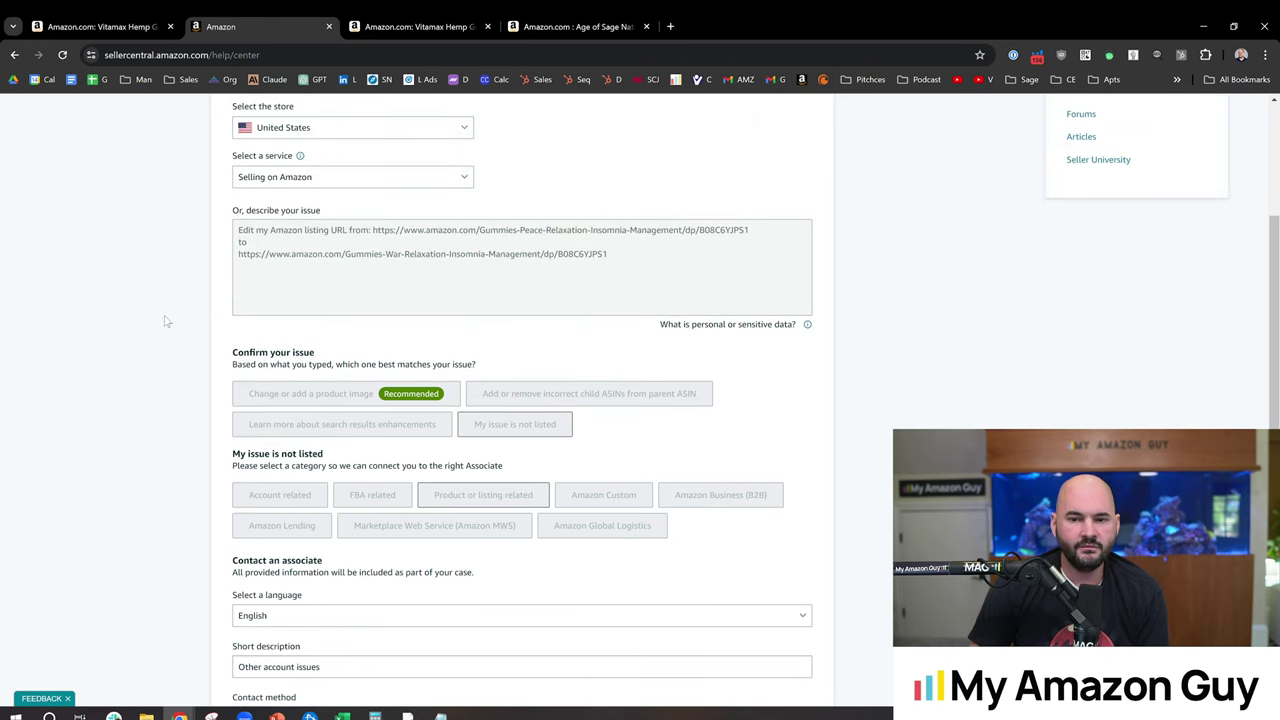
scroll(167, 321, "up", 2)
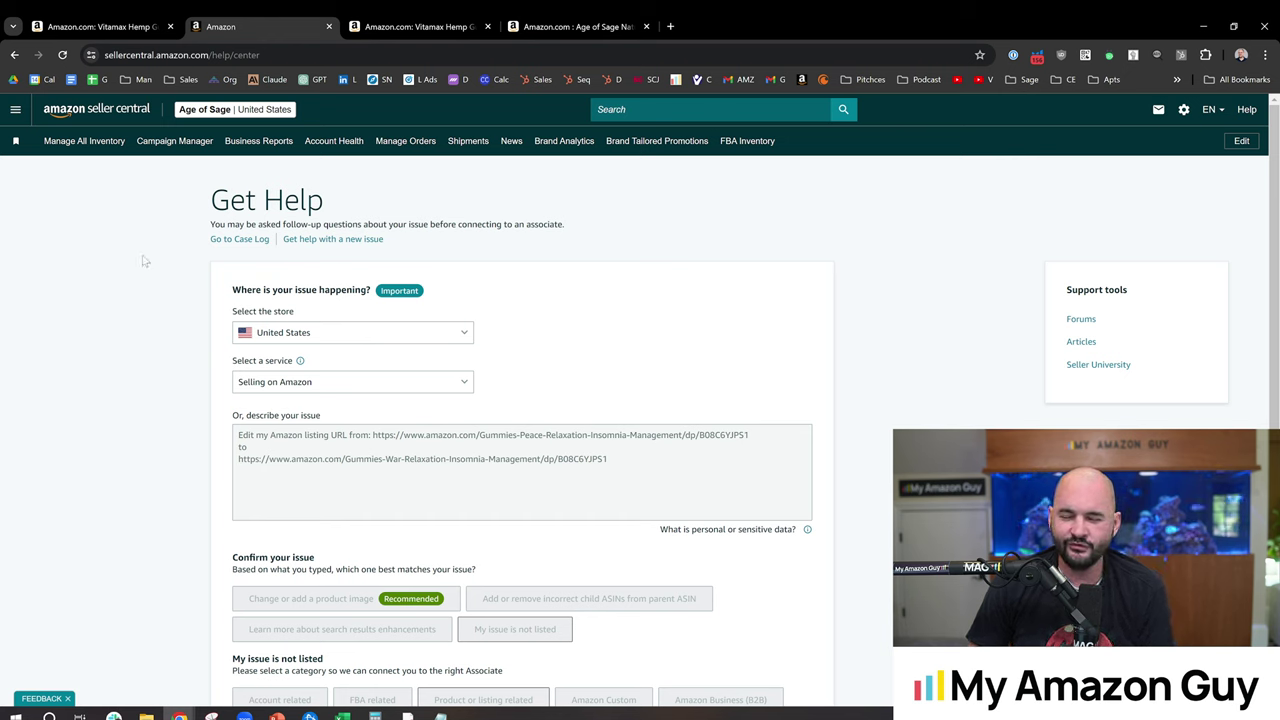
left_click(566, 27)
left_click(863, 359)
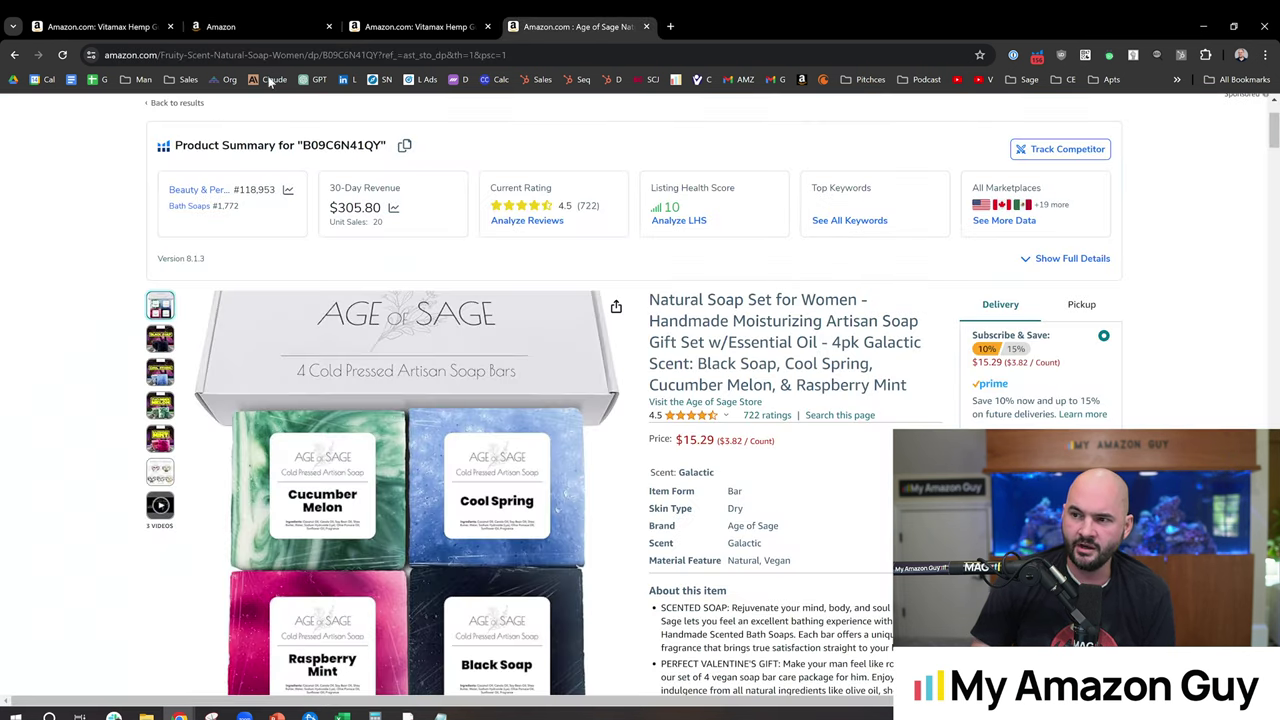
left_click_drag(306, 55, 157, 55)
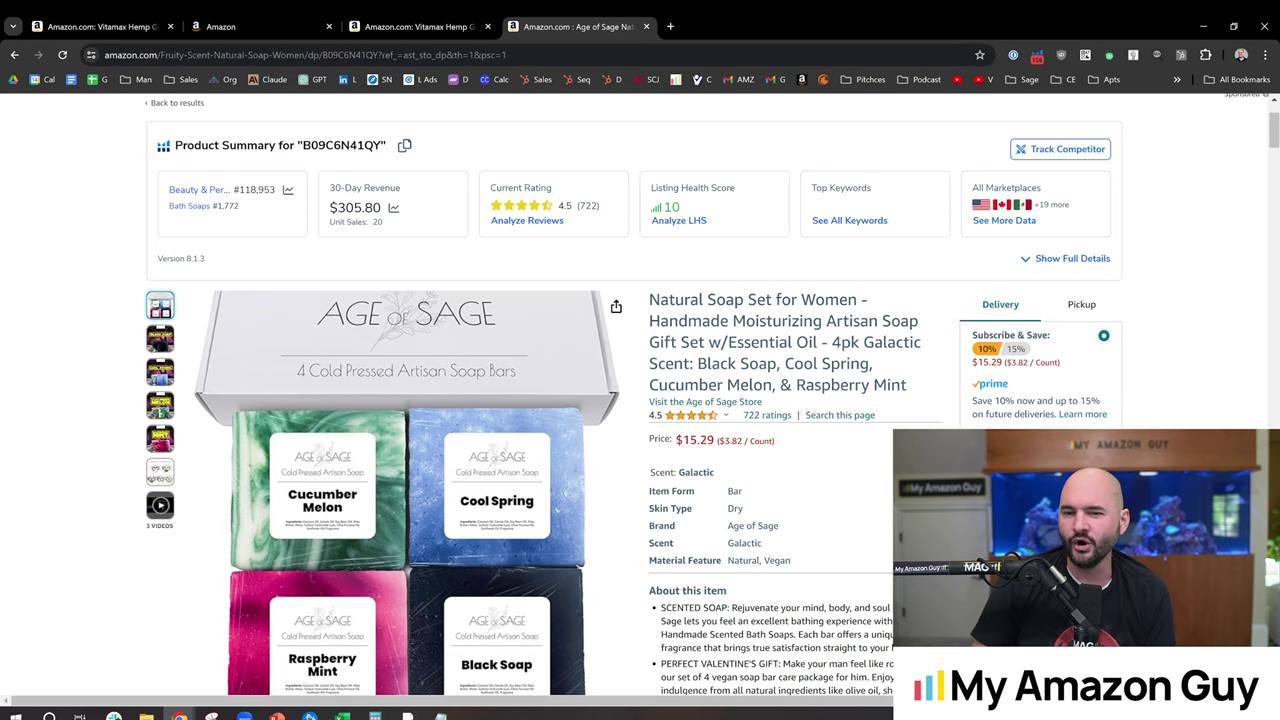
scroll(900, 280, "down", 1)
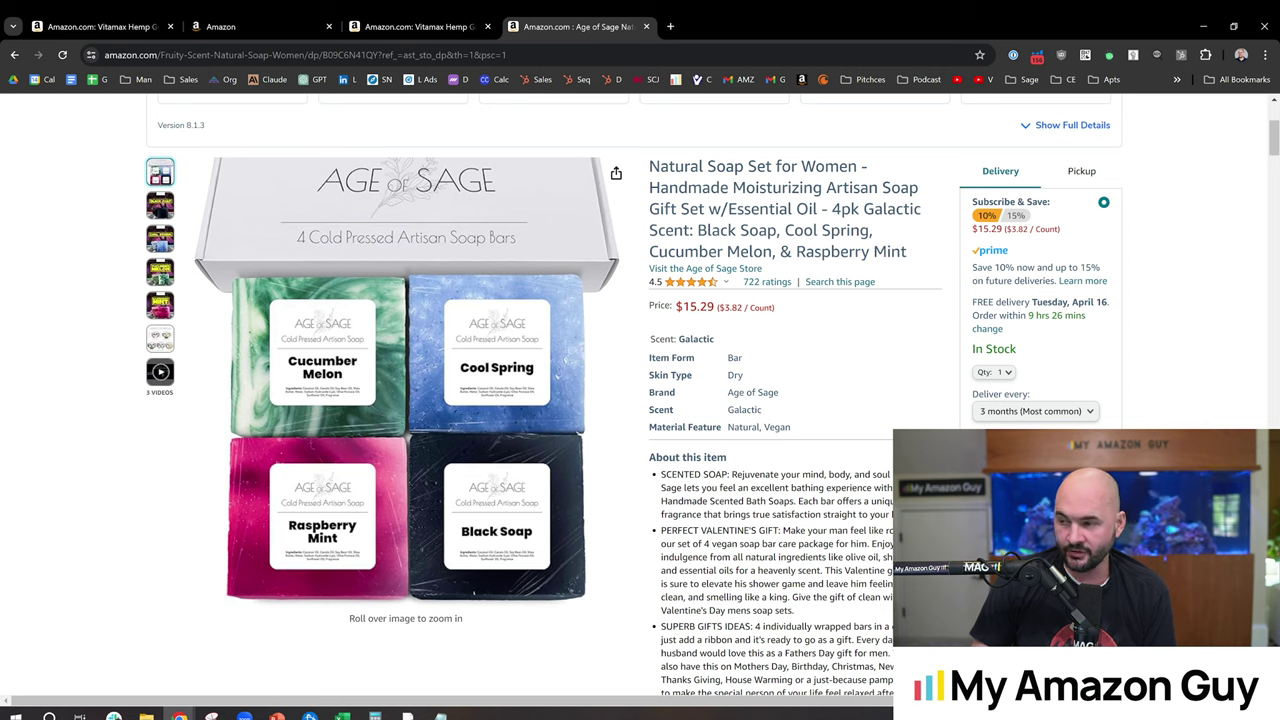
left_click_drag(650, 166, 825, 251)
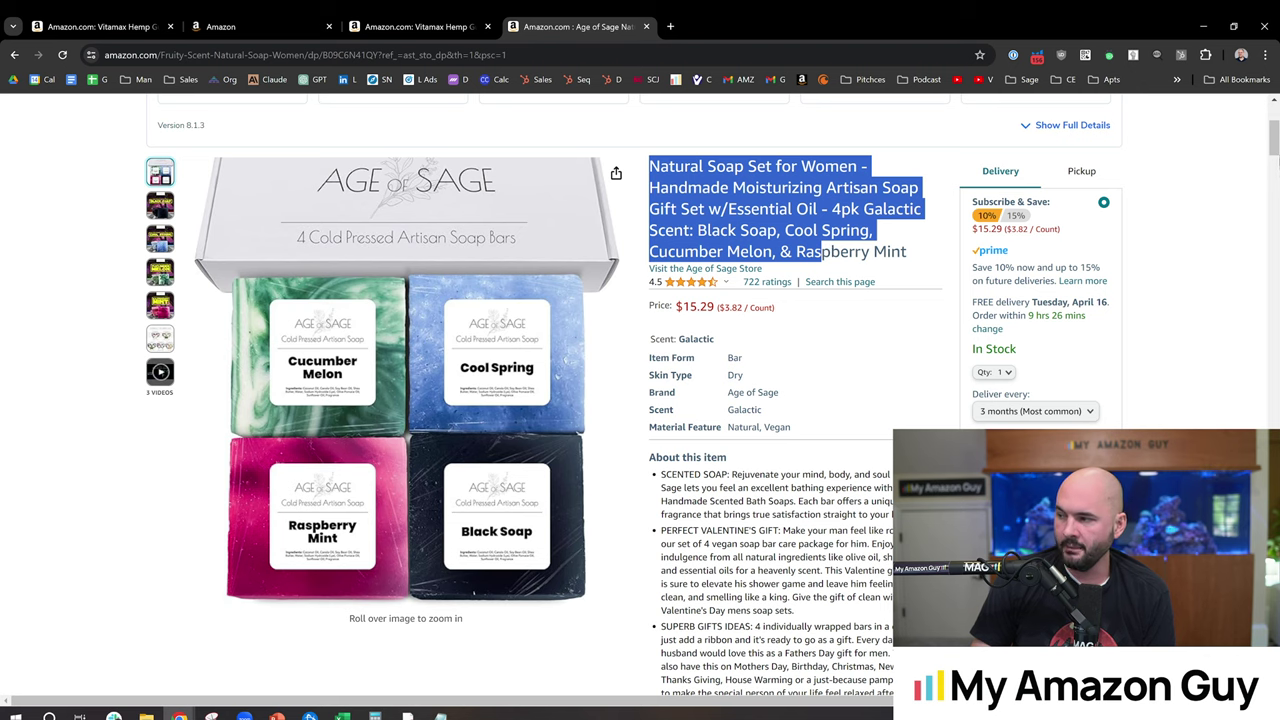
left_click_drag(1274, 143, 1275, 290)
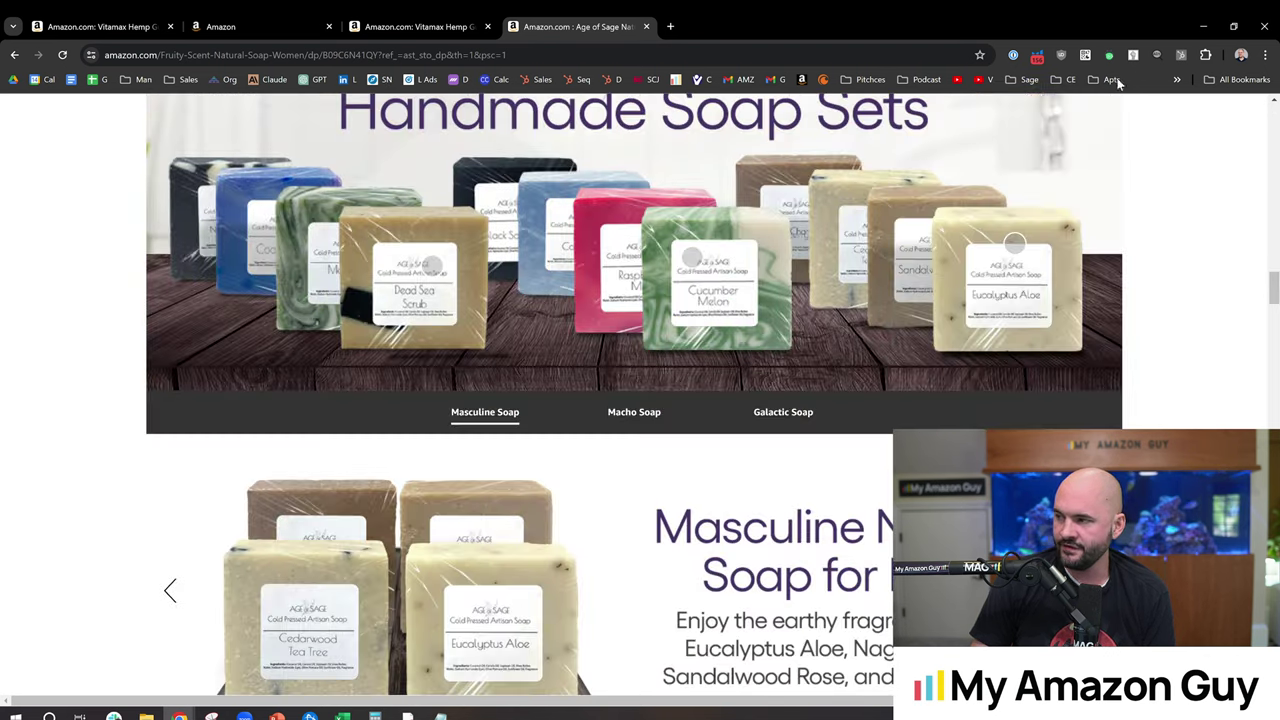
left_click(1085, 54)
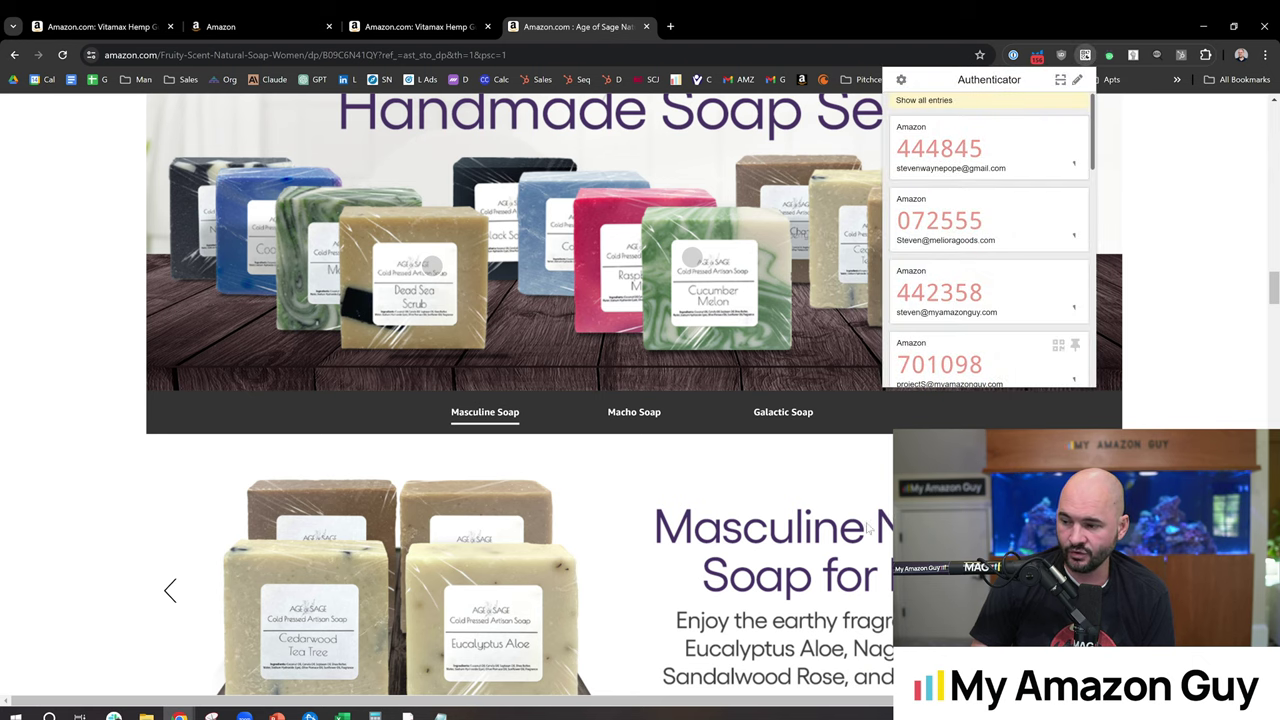
scroll(862, 528, "down", 15)
left_click_drag(279, 348, 330, 397)
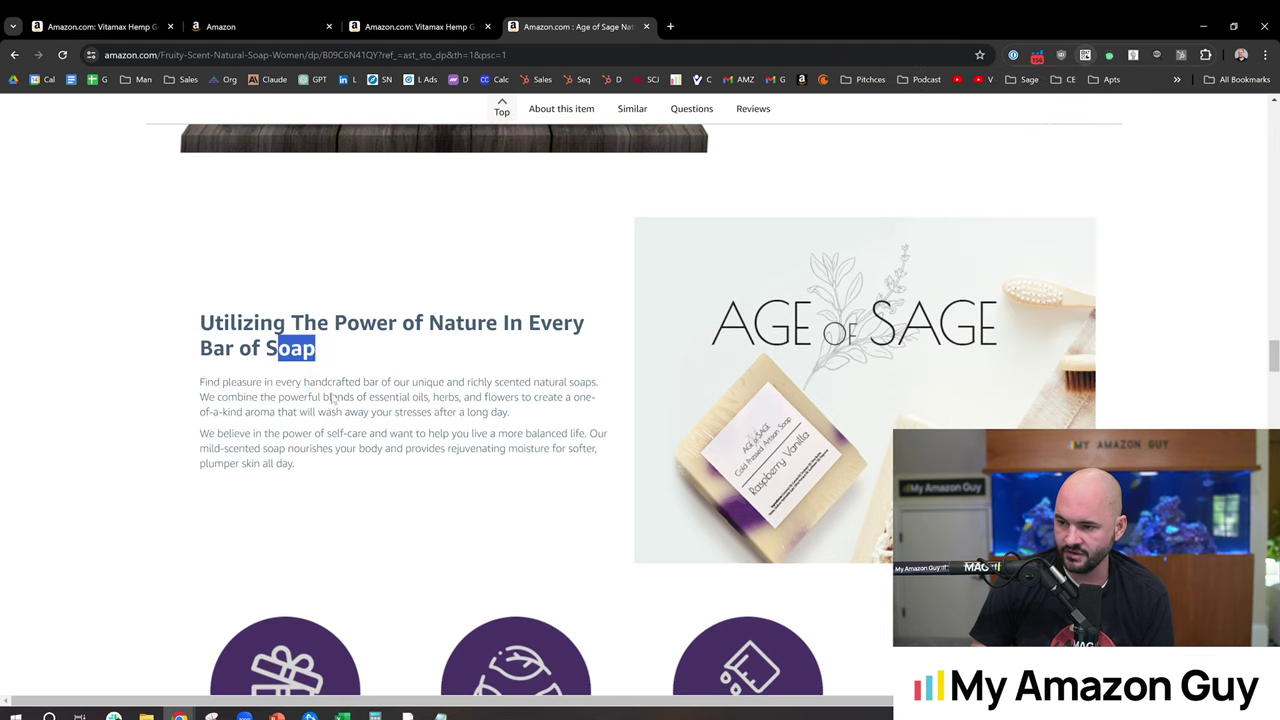
left_click_drag(366, 457, 296, 465)
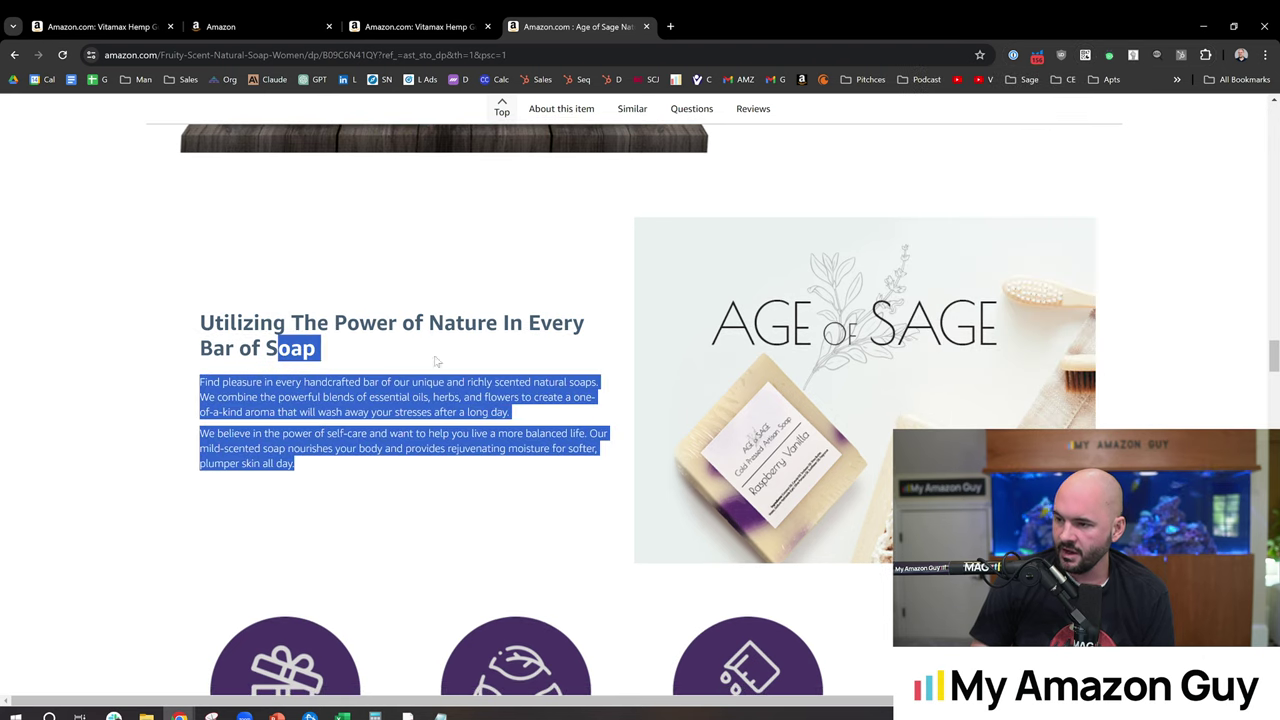
left_click(1133, 55)
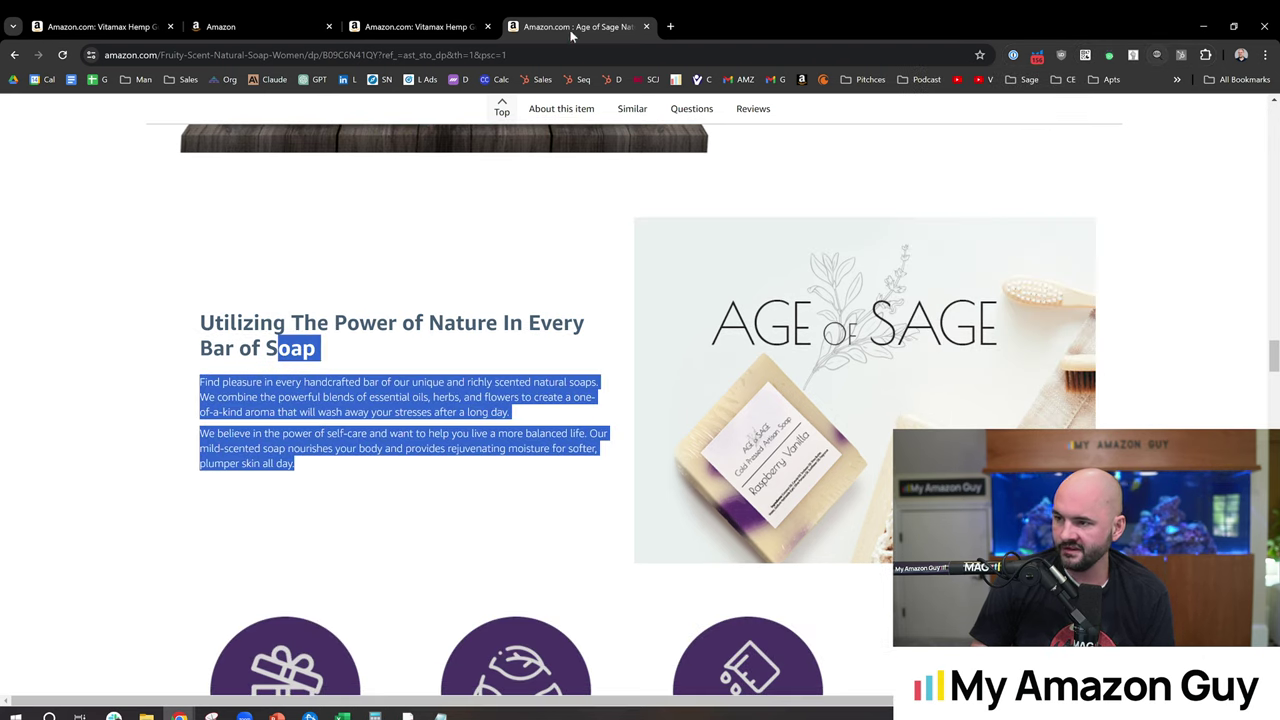
Back in Seller Central, open the Age of Sage single soap bar listing from the full inventory
left_click(248, 15)
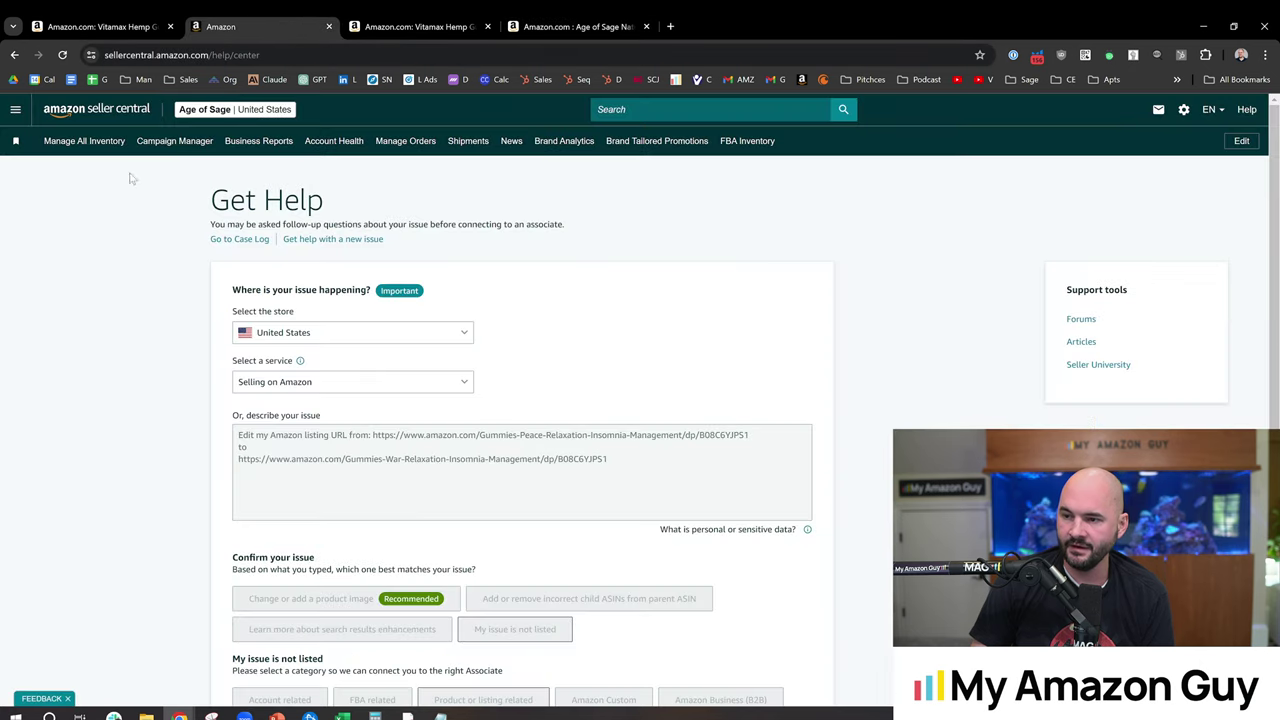
left_click(66, 142)
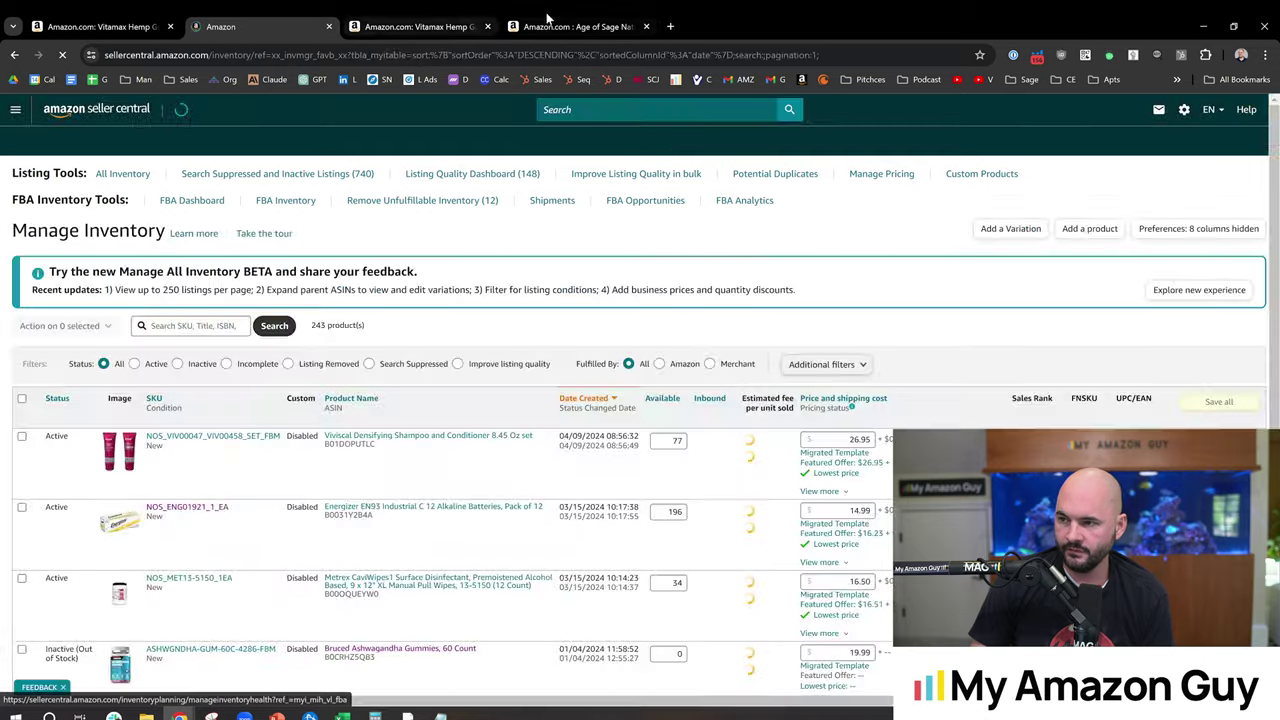
scroll(640, 598, "down", 5)
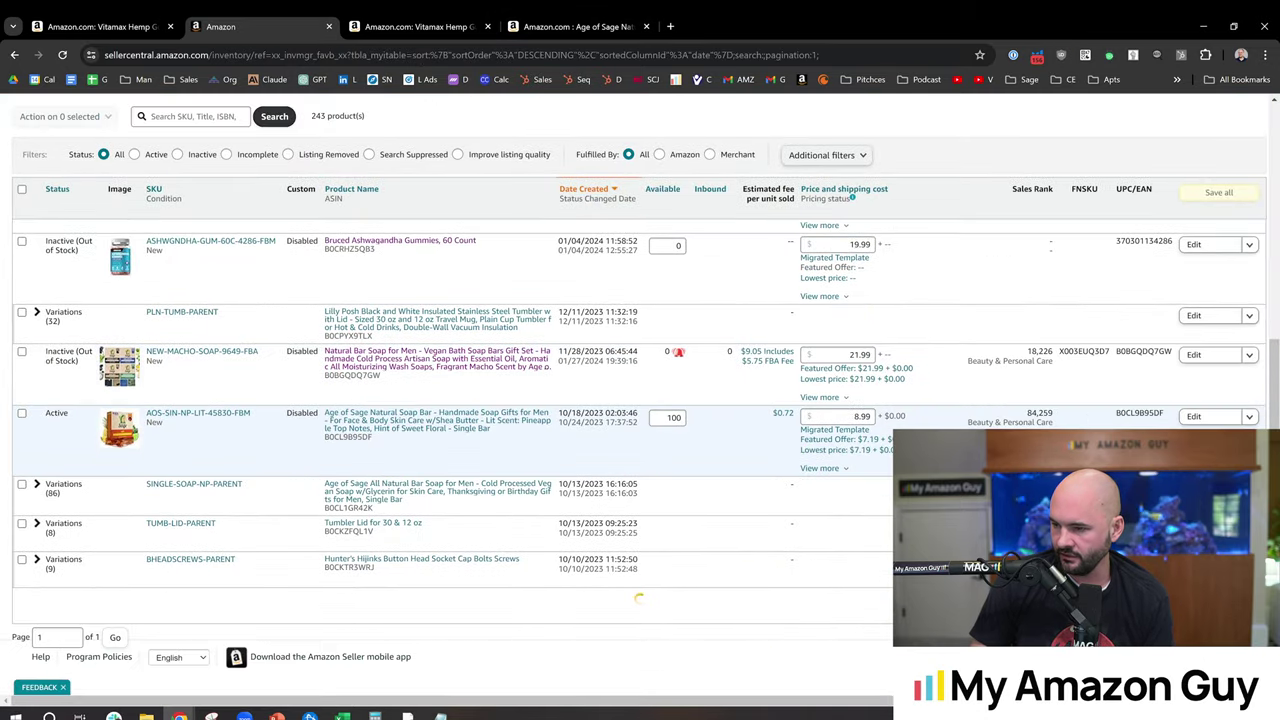
left_click(1194, 416)
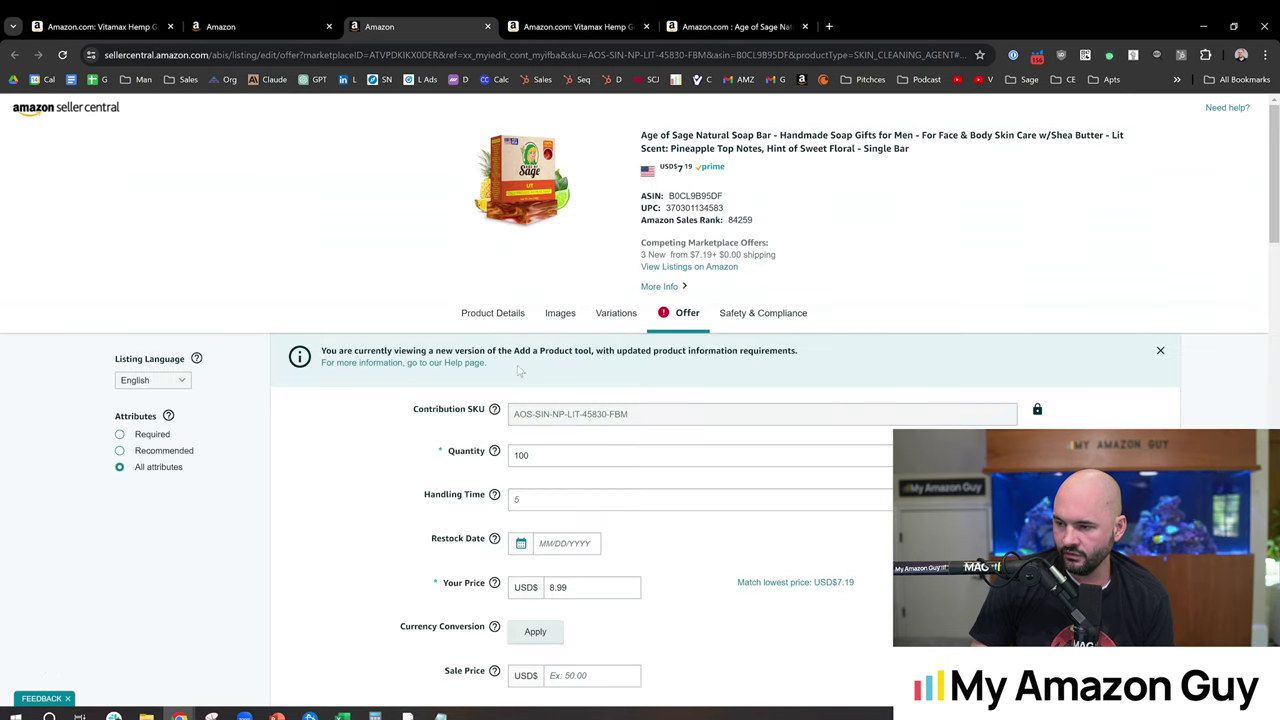
Review the listing's Product Details down to the empty Generic Keyword field, then view the Age of Sage product page
left_click(494, 313)
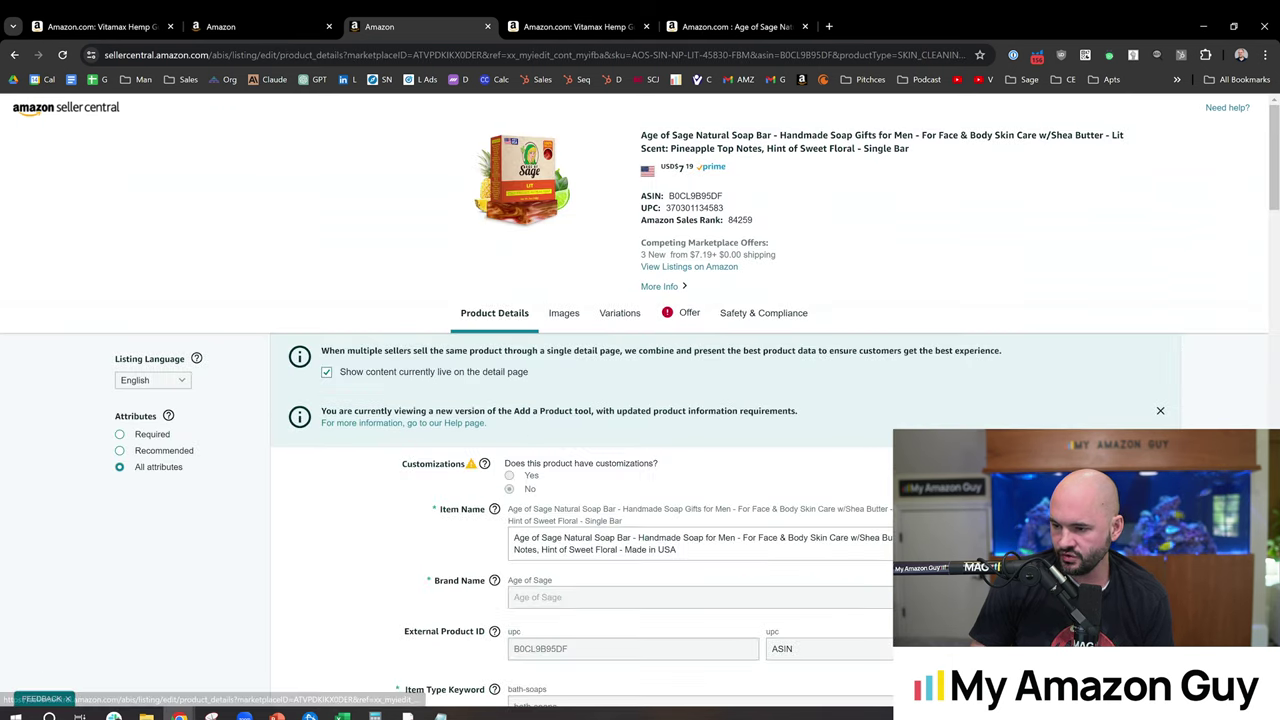
scroll(485, 430, "down", 3)
scroll(390, 448, "down", 2)
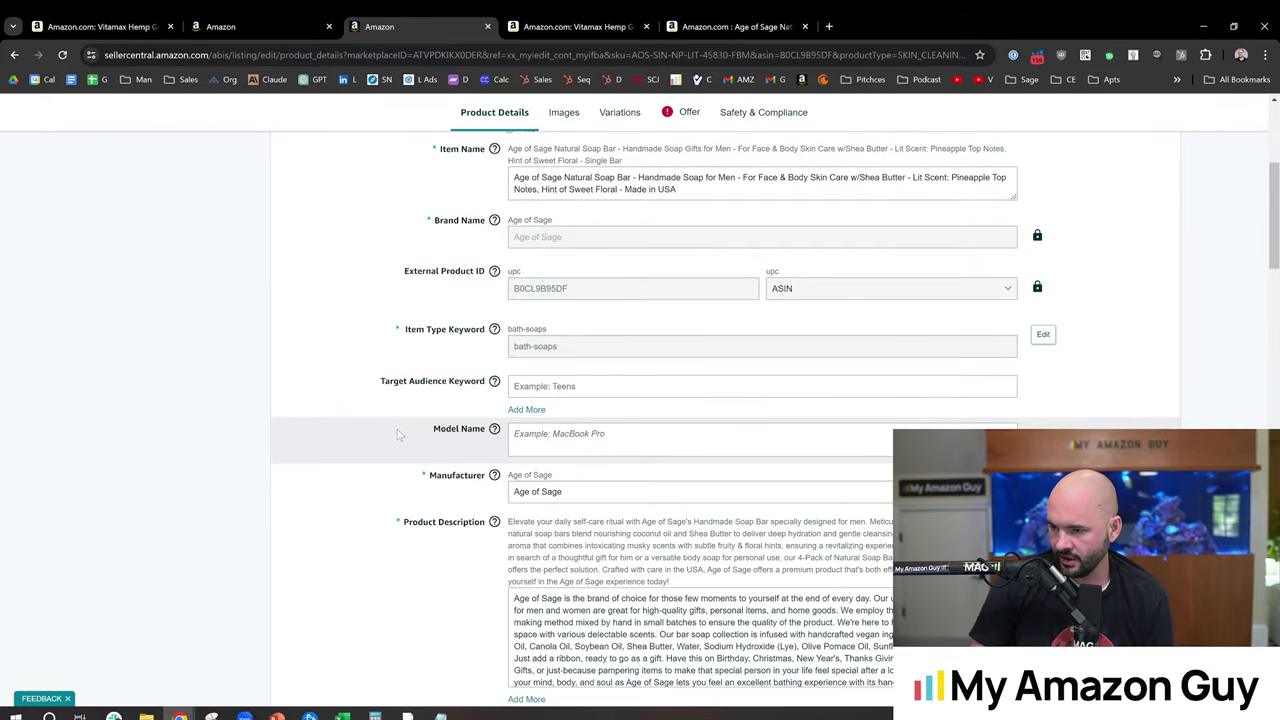
scroll(380, 432, "down", 5)
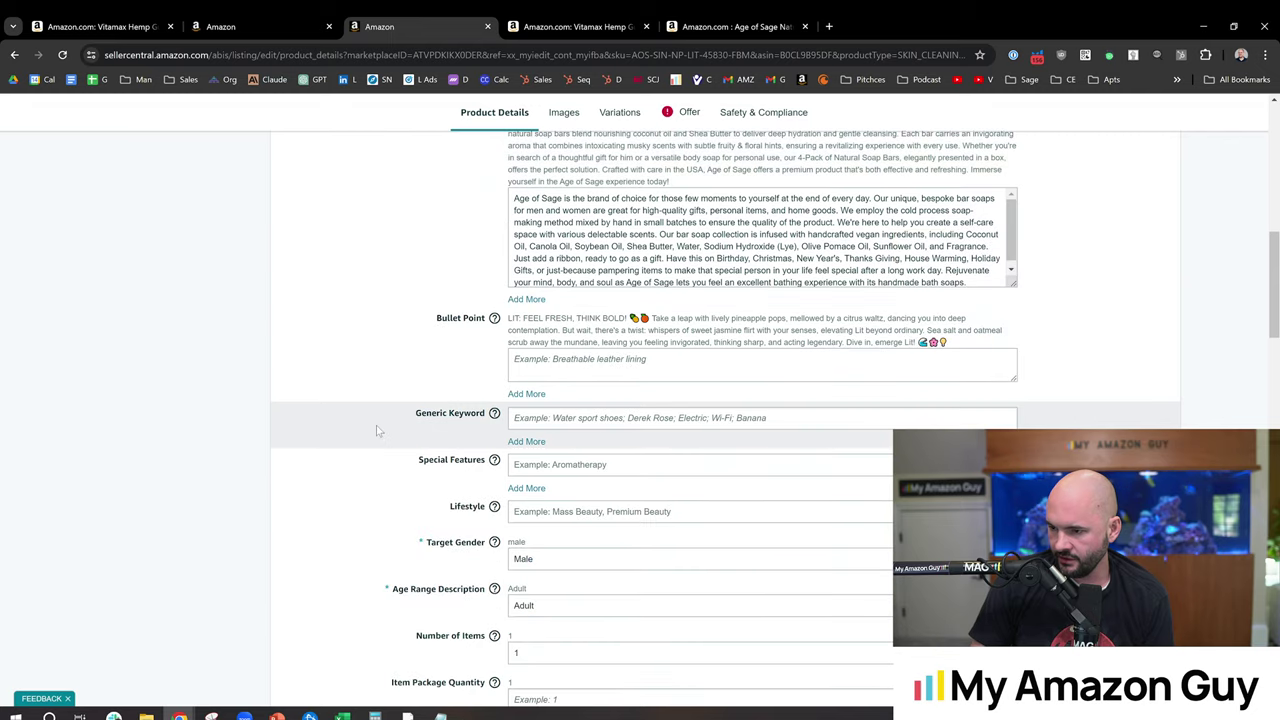
left_click_drag(416, 413, 490, 428)
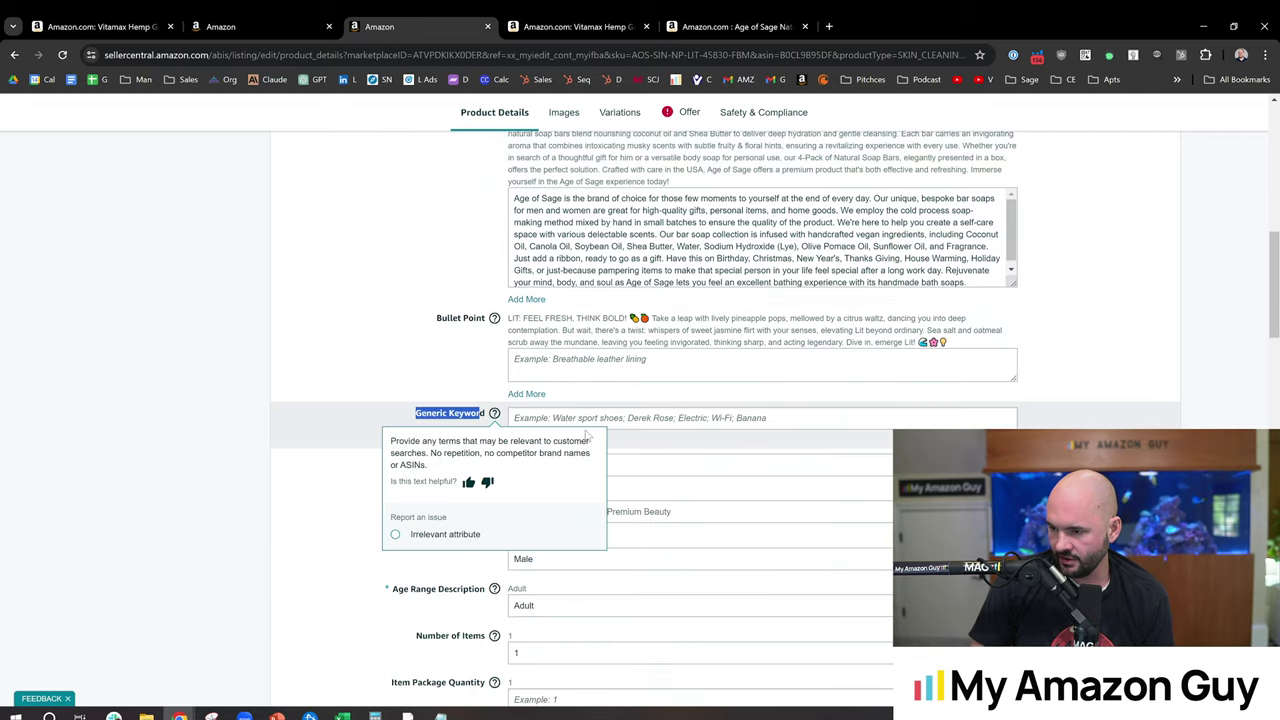
left_click(590, 419)
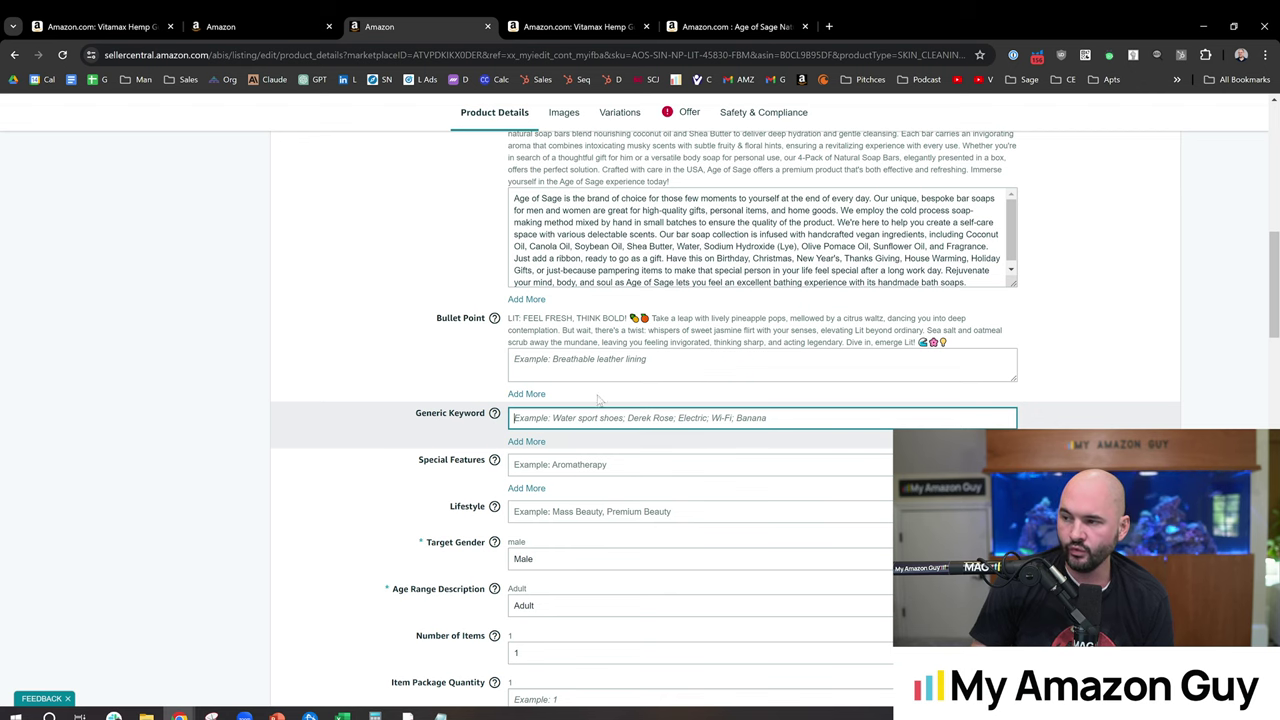
left_click(735, 26)
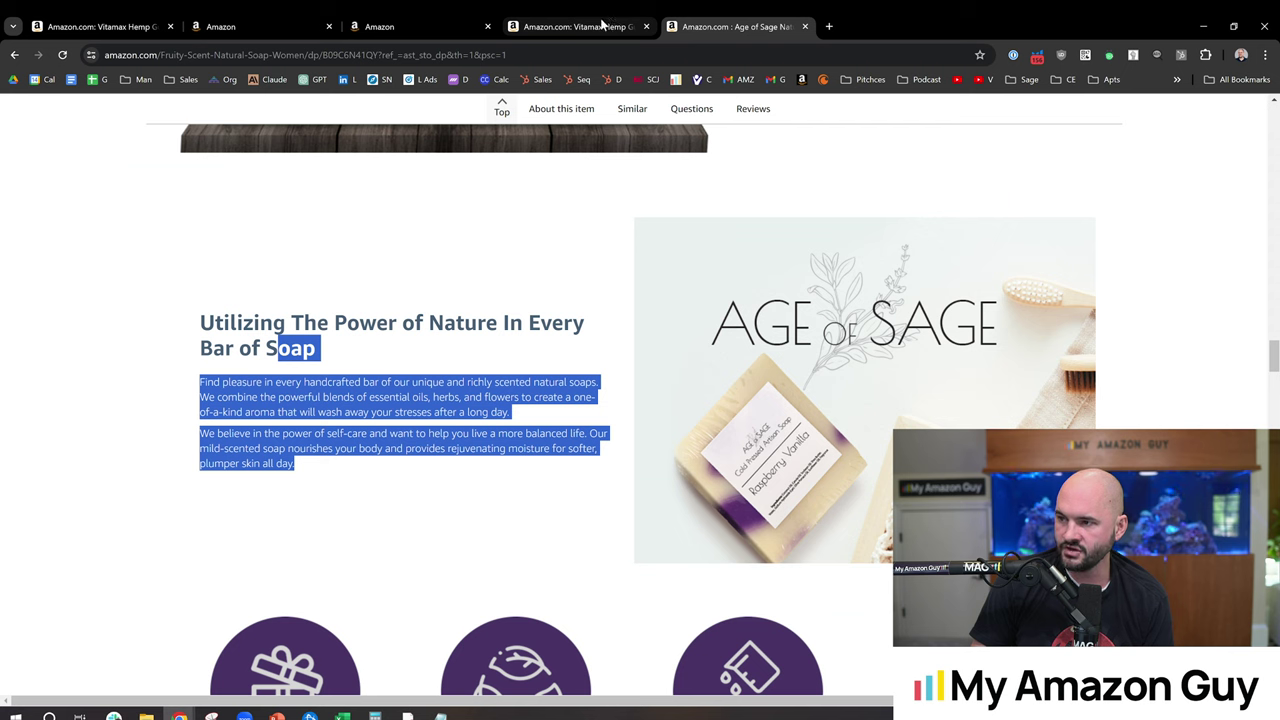
left_click(429, 229)
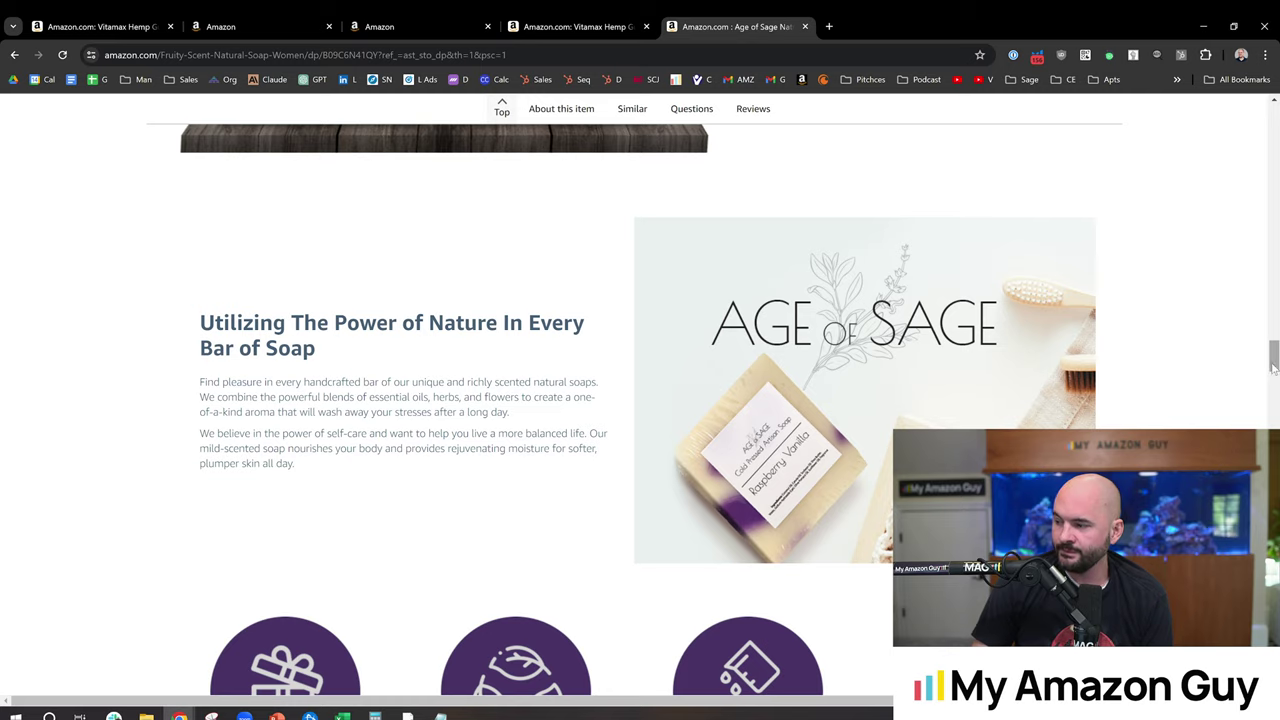
left_click_drag(1273, 367, 1273, 125)
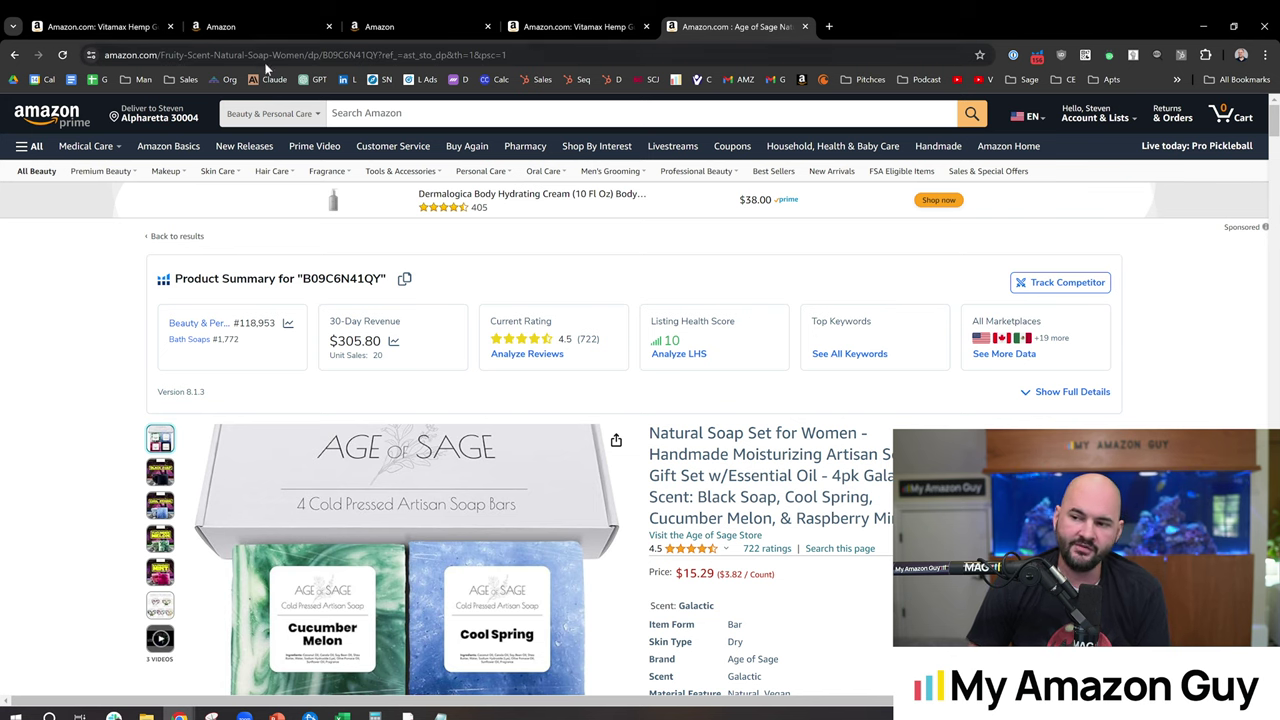
left_click_drag(164, 55, 240, 55)
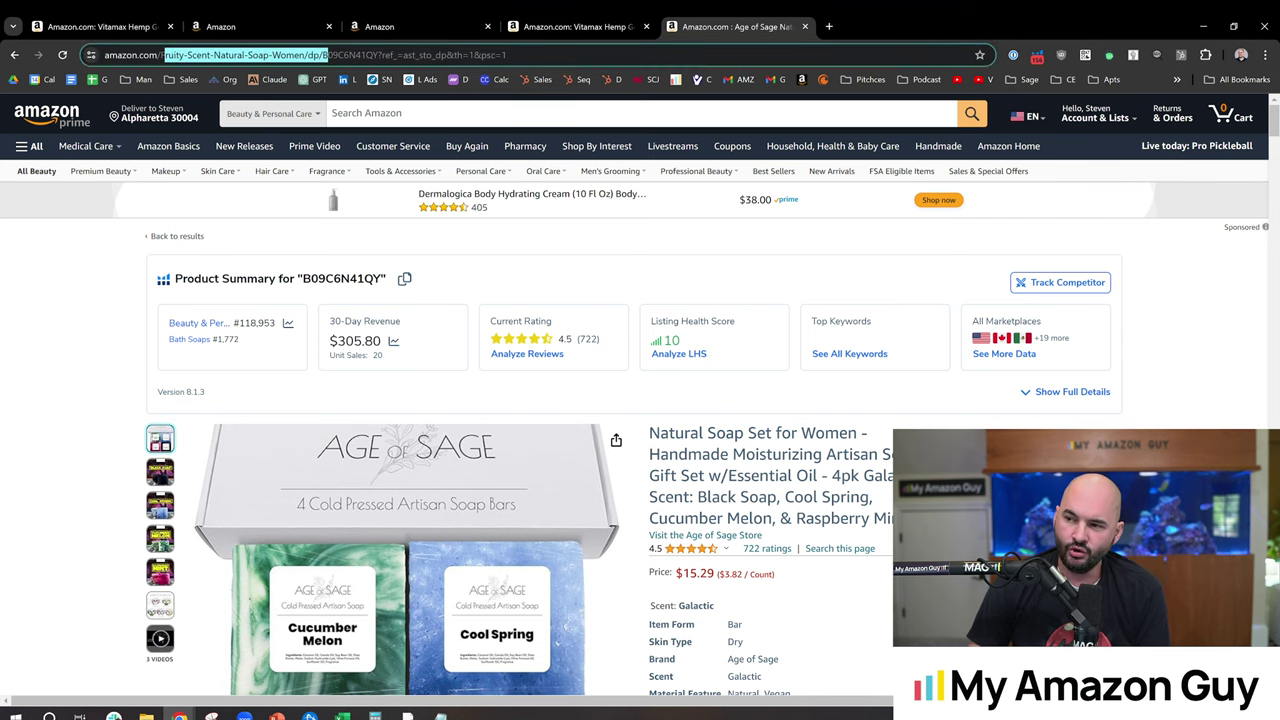
left_click_drag(328, 55, 304, 55)
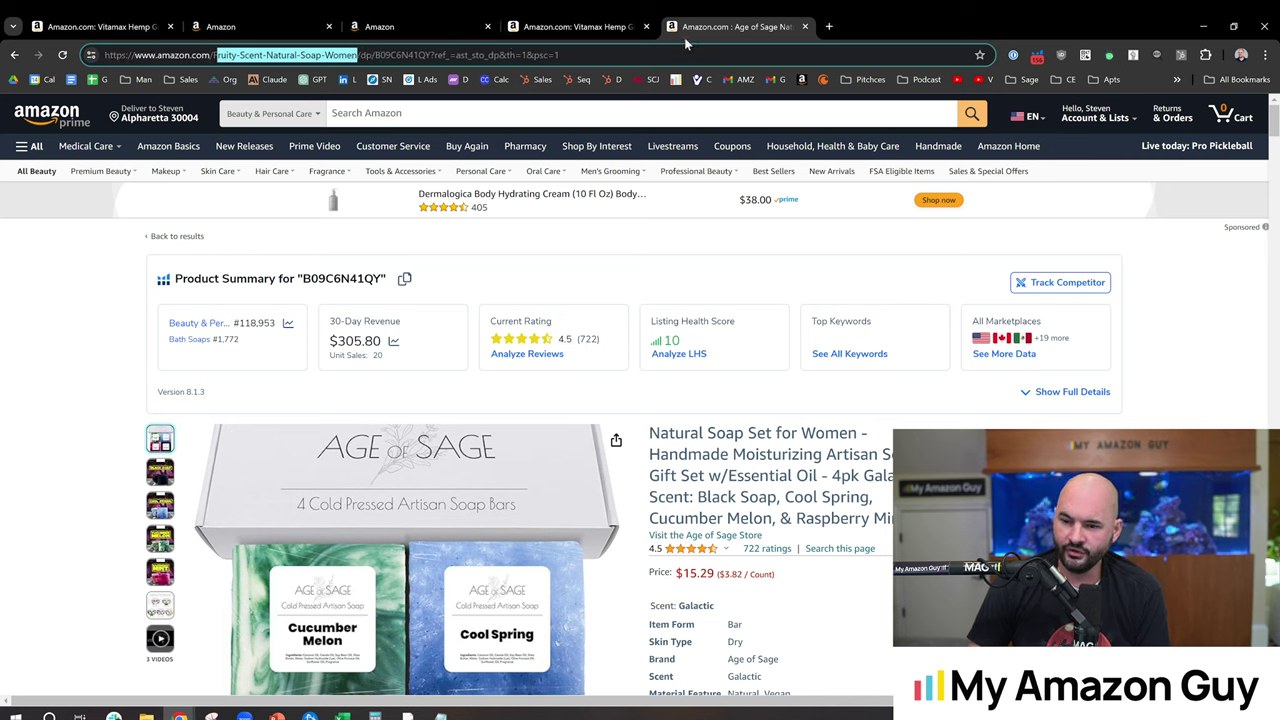
left_click(100, 309)
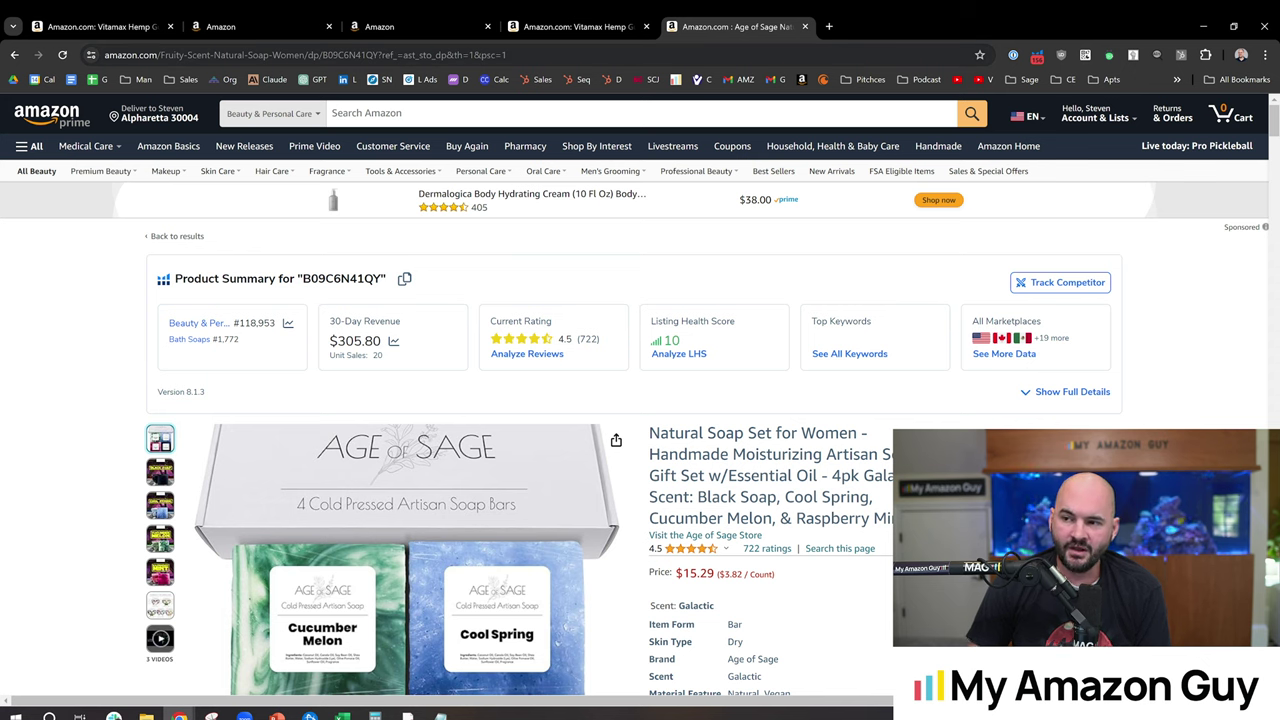
left_click_drag(160, 55, 307, 61)
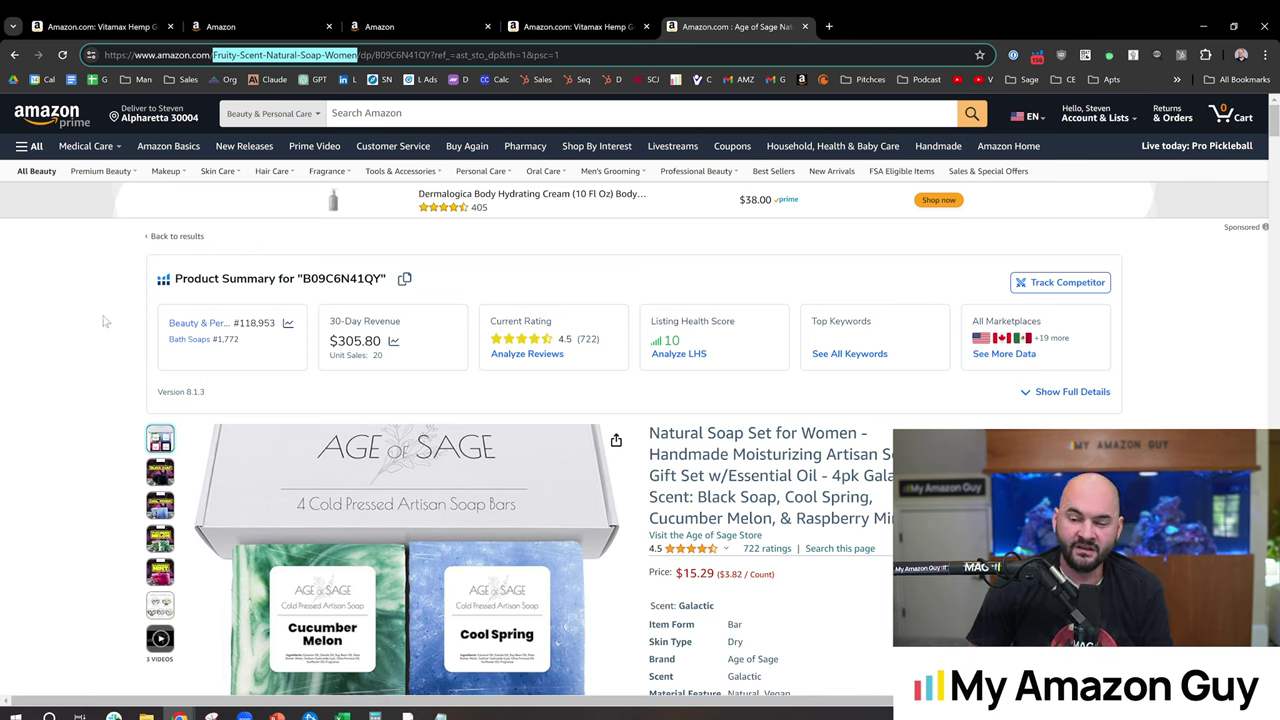
left_click(407, 716)
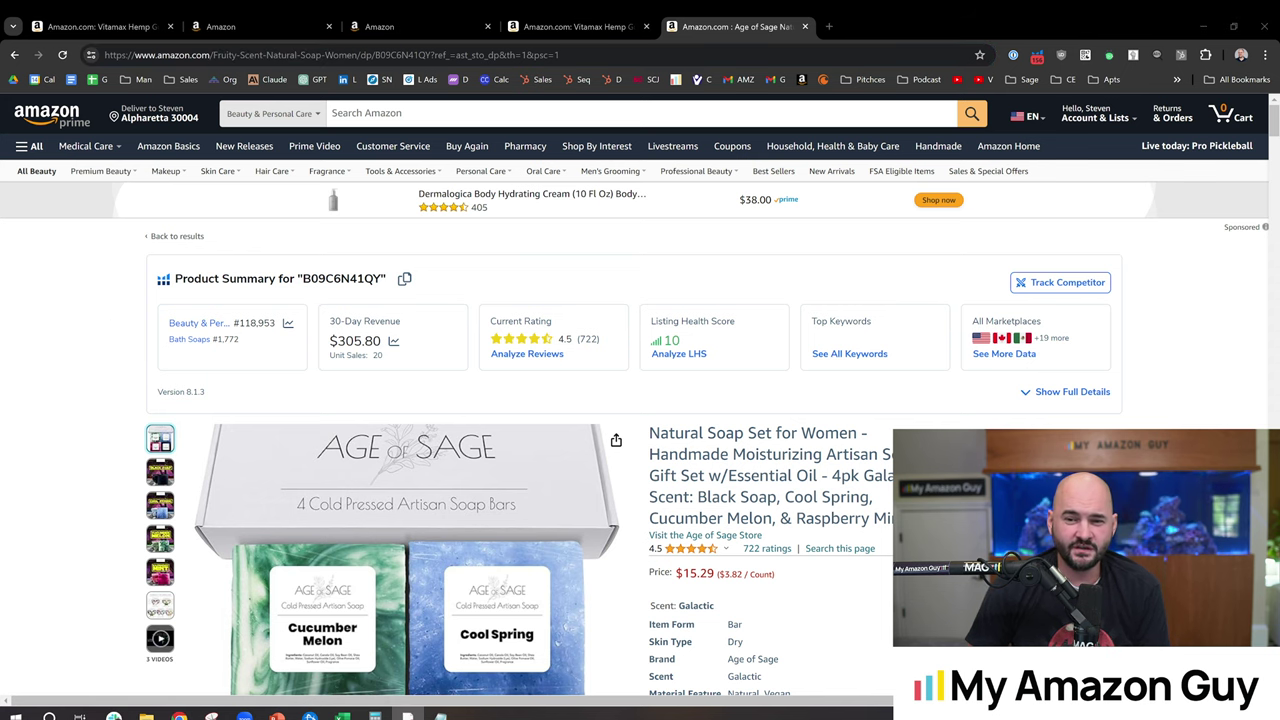
left_click(98, 313)
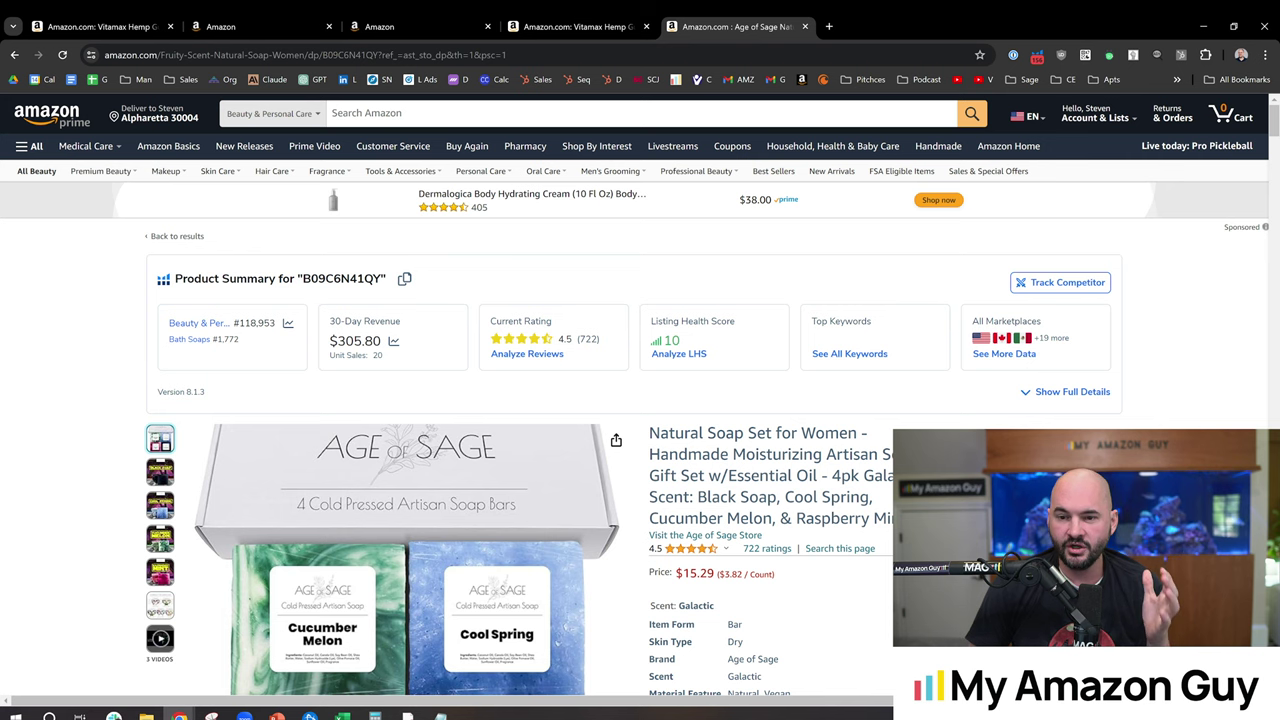
Replace the product page URL with myamazonguy.com/seo to load the SEO Amazon Master Class article
left_click(701, 48)
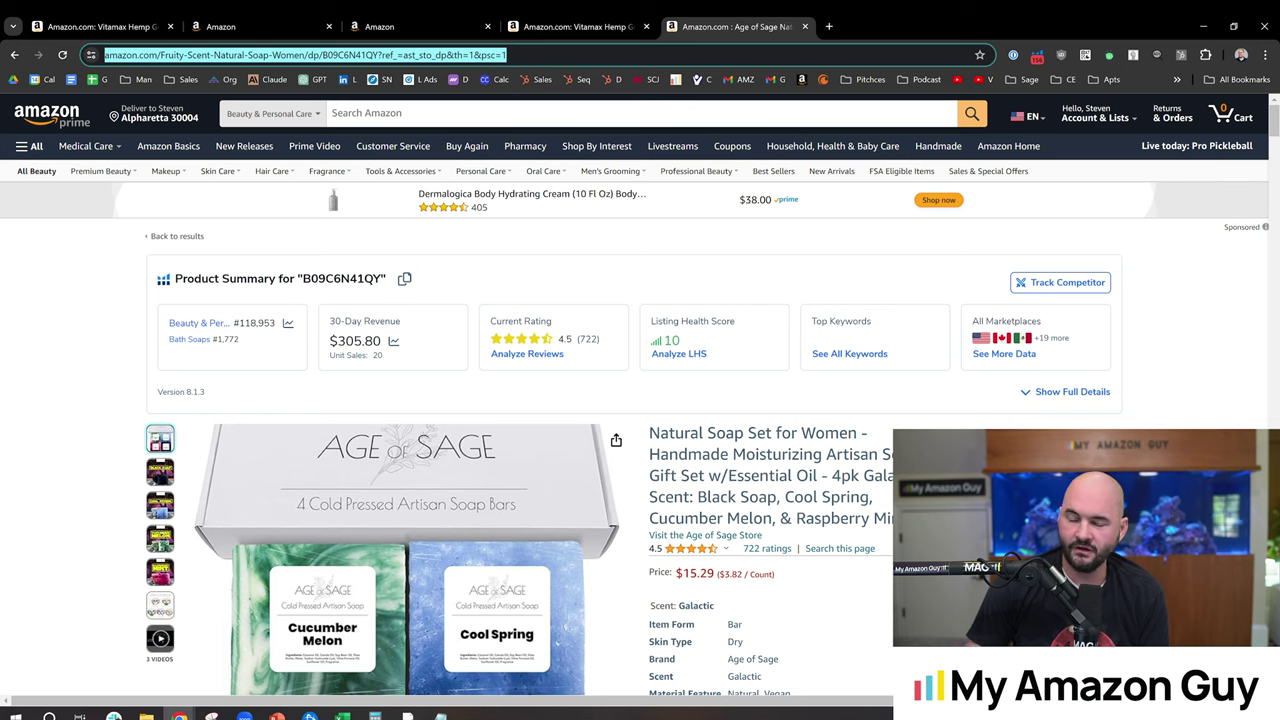
type("mya")
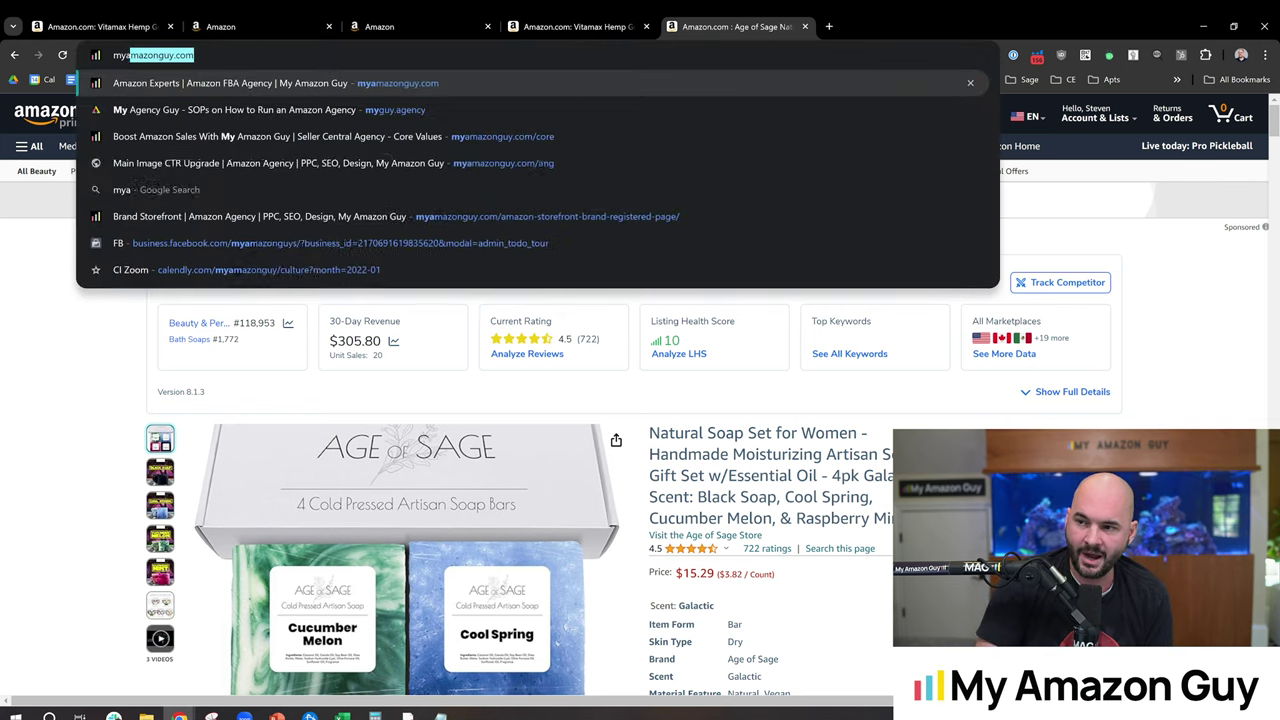
type("mazonguy.com/seo")
key("Return")
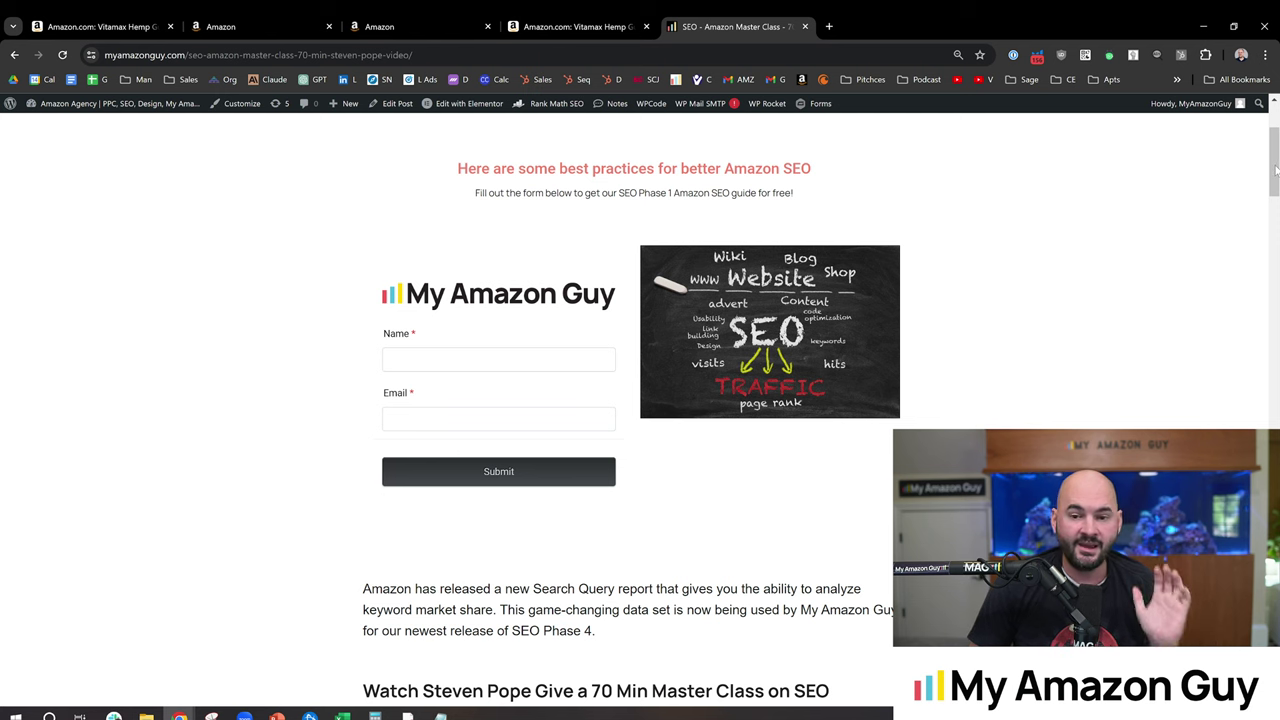
Scroll through the SEO Amazon Master Class article and come back to its top
left_click_drag(1275, 163, 1268, 689)
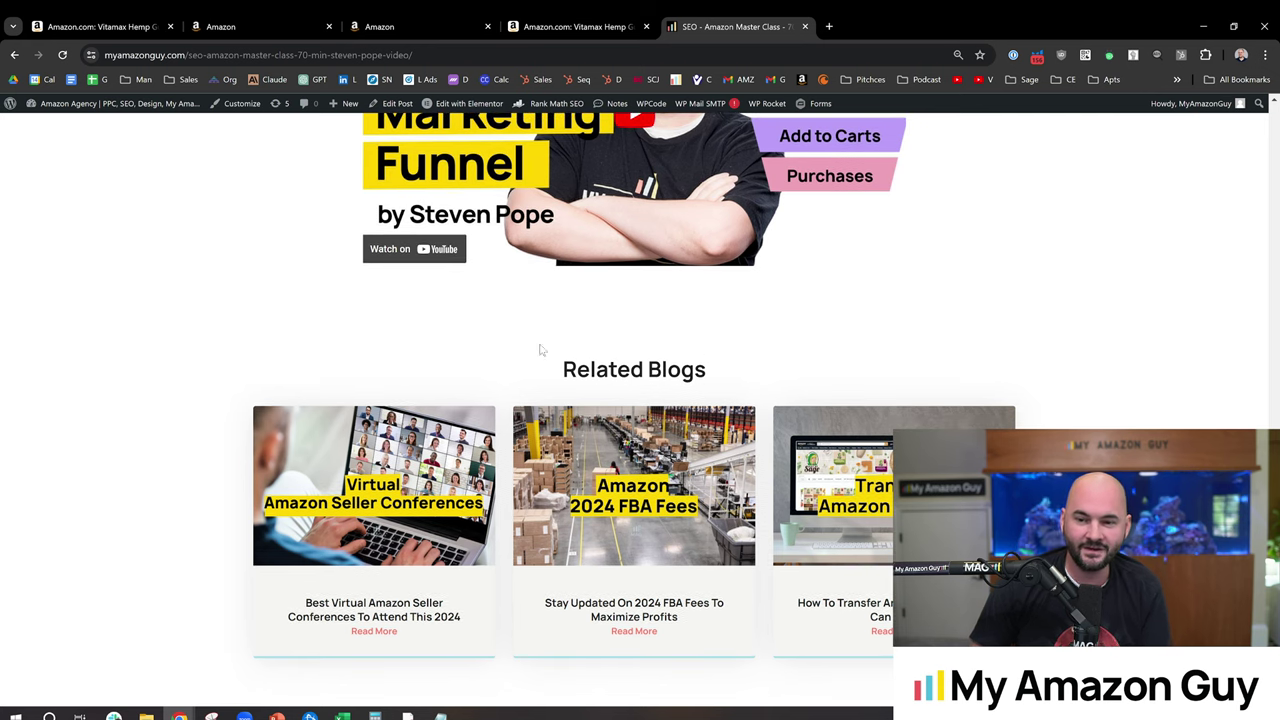
key("alt+Tab")
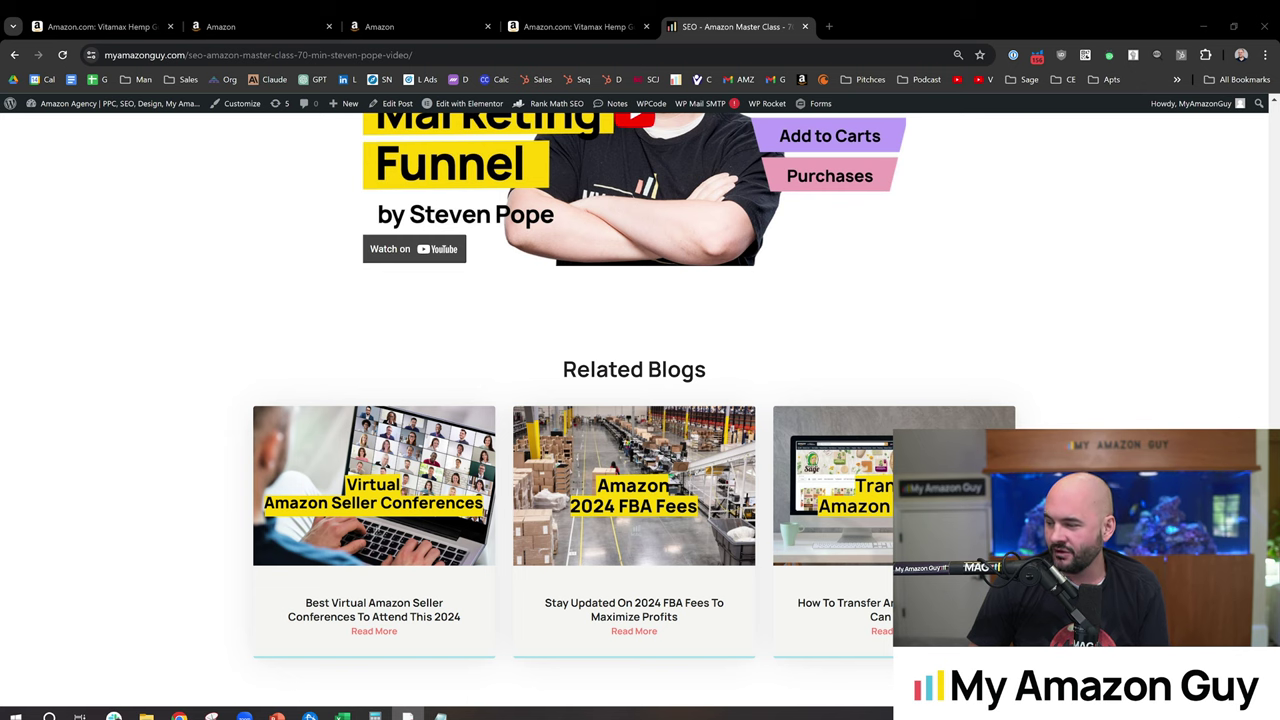
key("alt+Tab")
key("Home")
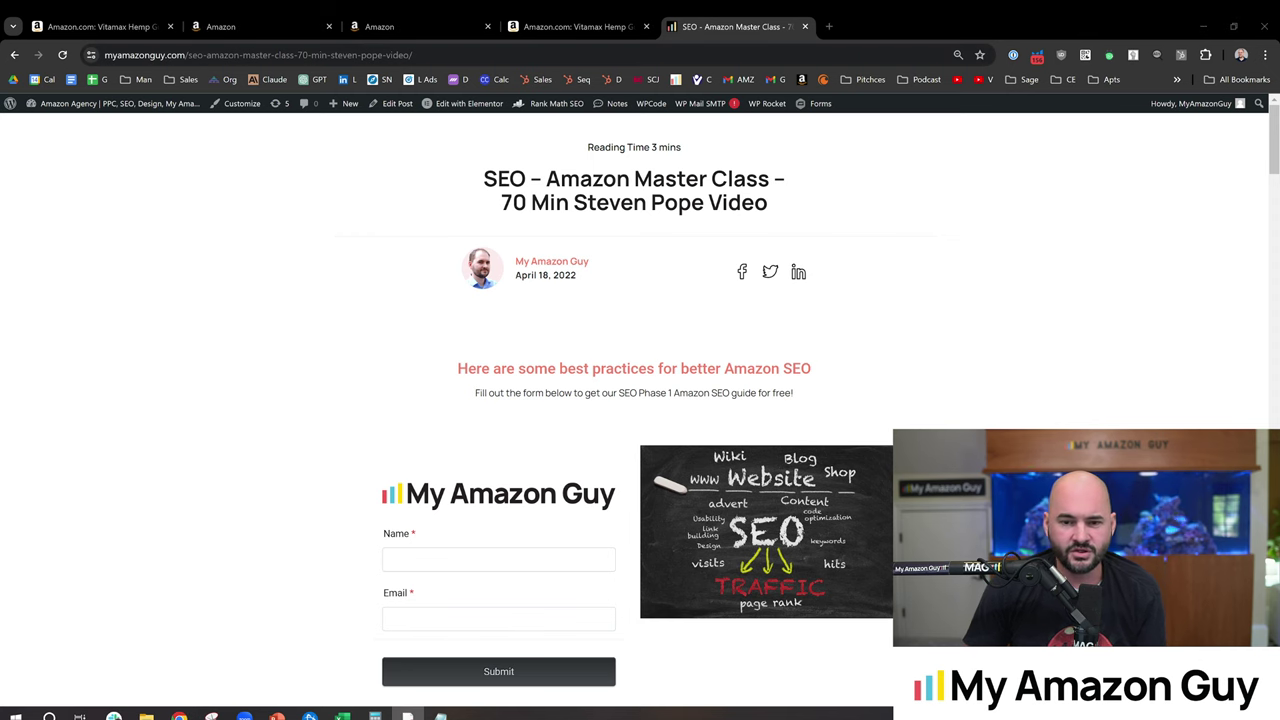
scroll(399, 411, "down", 2)
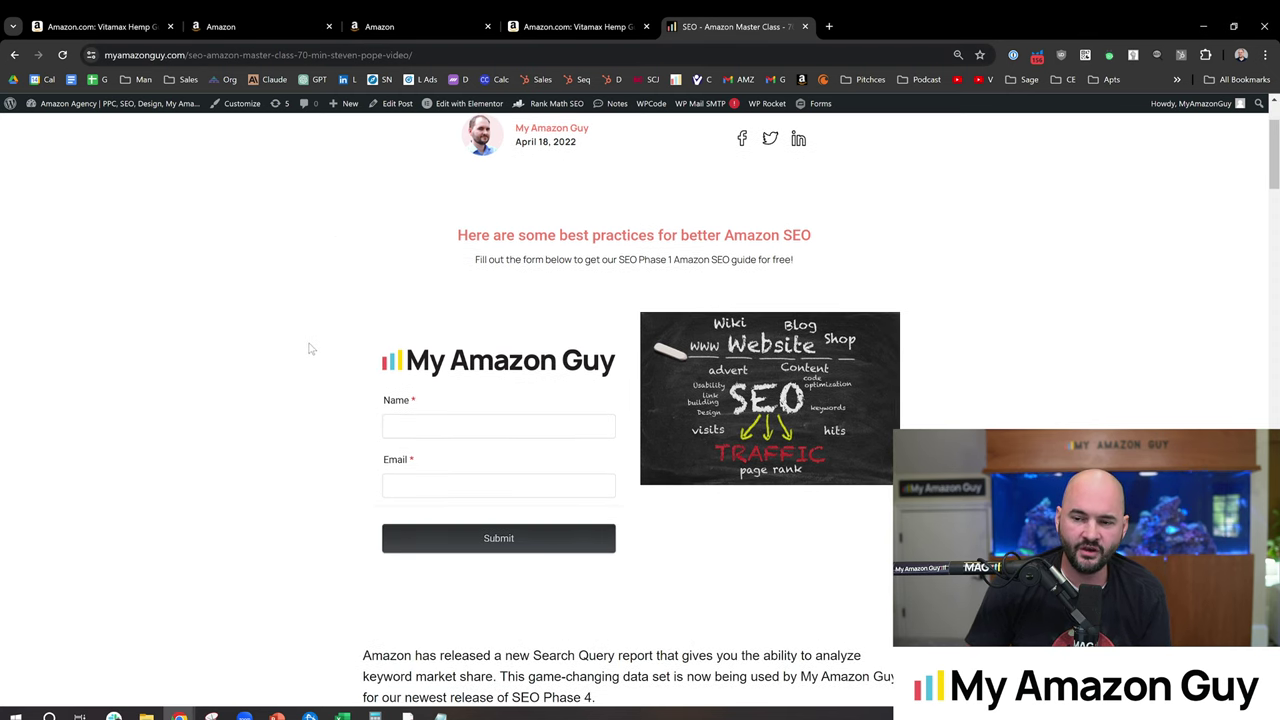
In a new tab, enter 'myam' to load the myamazonguy.com home page showing 'Amazon Experts – The Amazon FBA Agency'
left_click(828, 26)
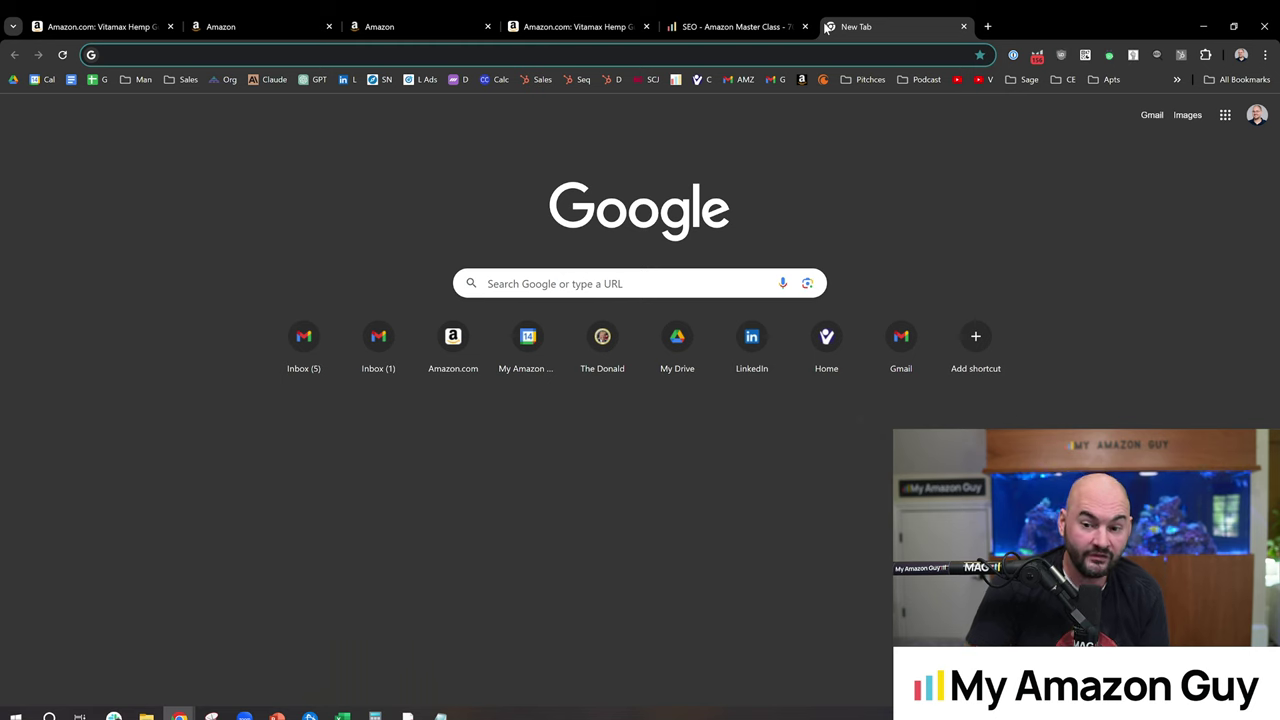
type("myam")
key("Return")
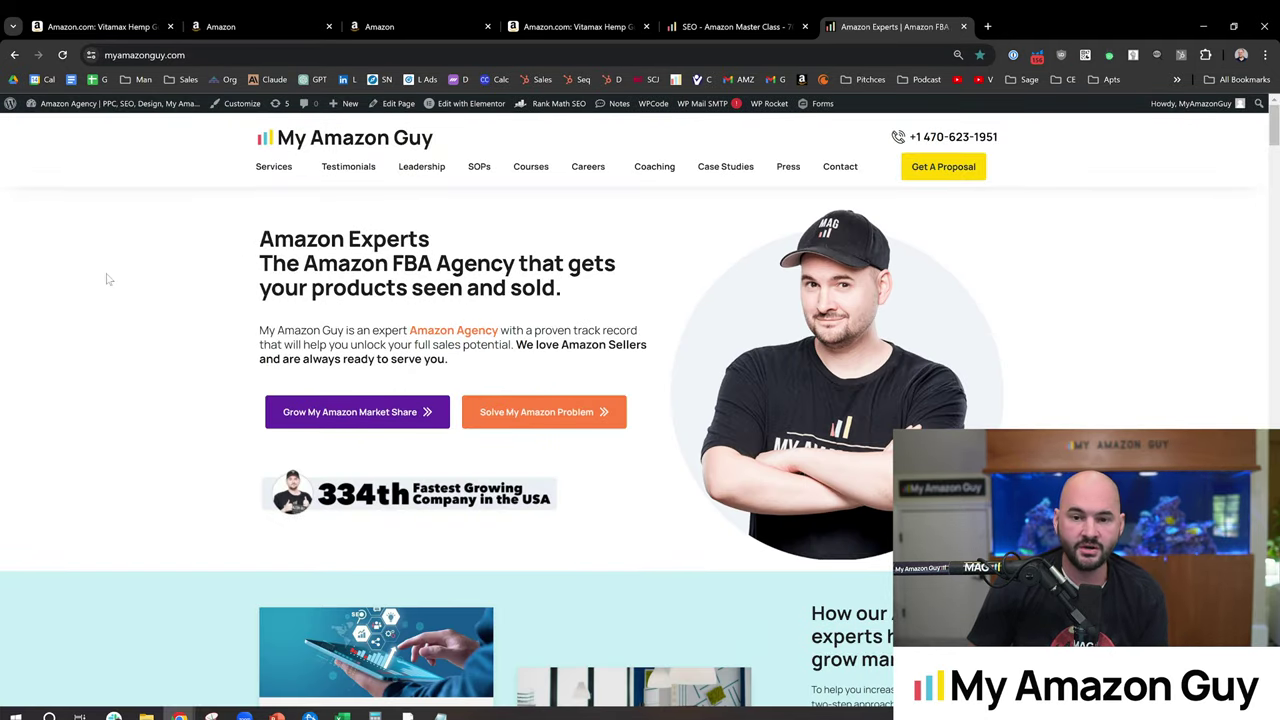
left_click(408, 716)
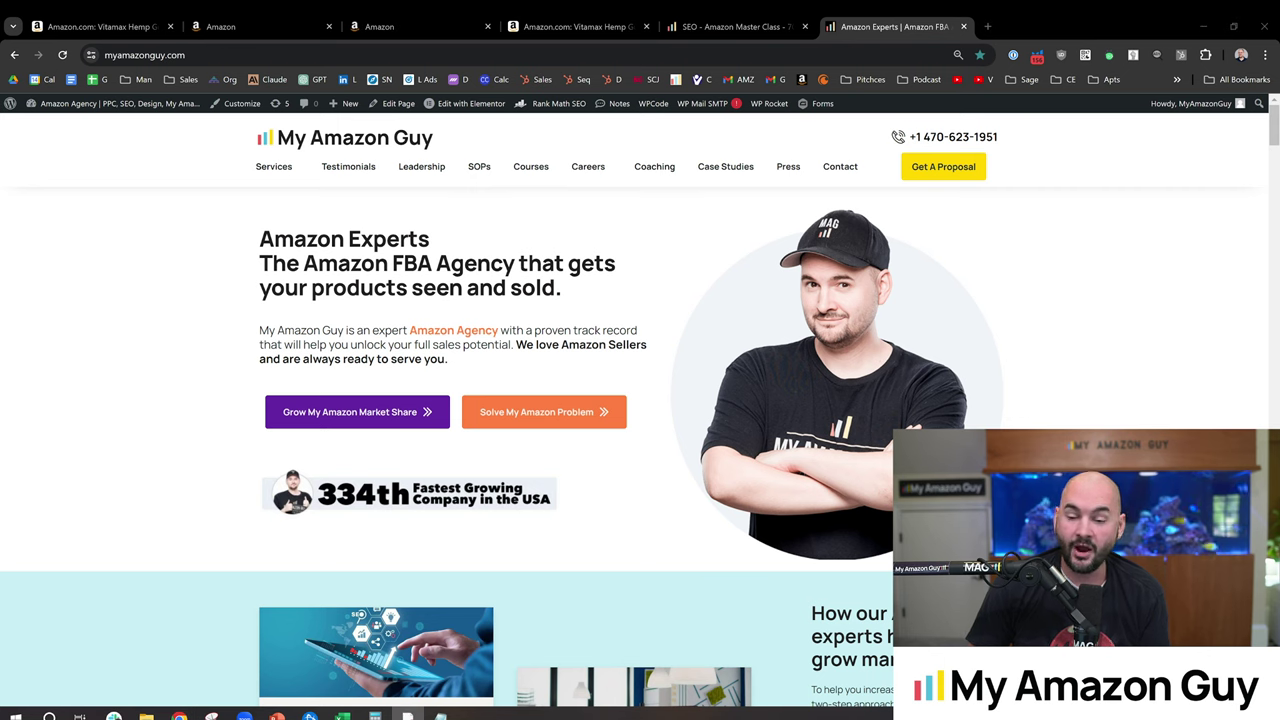